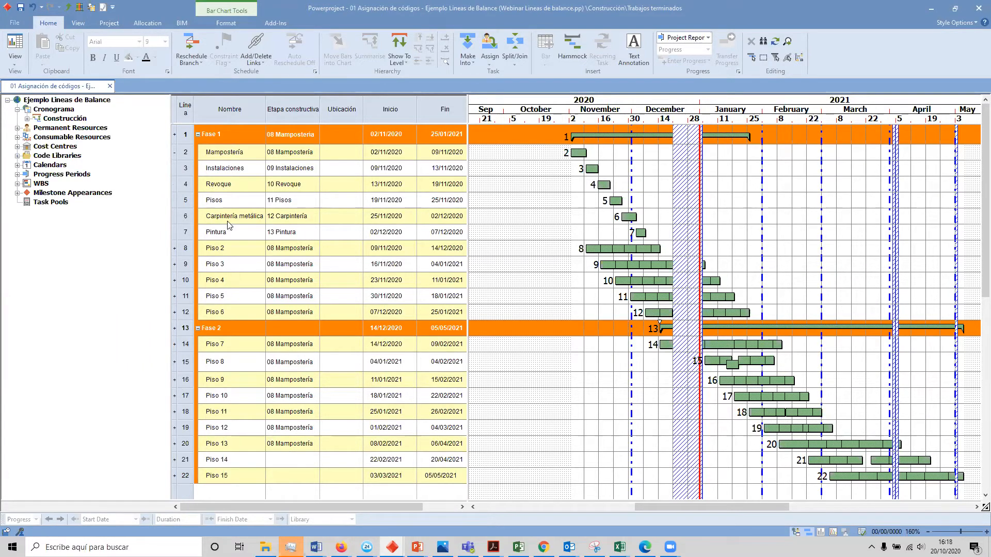
Step: Collapse the expanded tasks of Piso 1 in Fase 1 back into a single line
{"action": "left_click", "coordinate": [179, 152]}
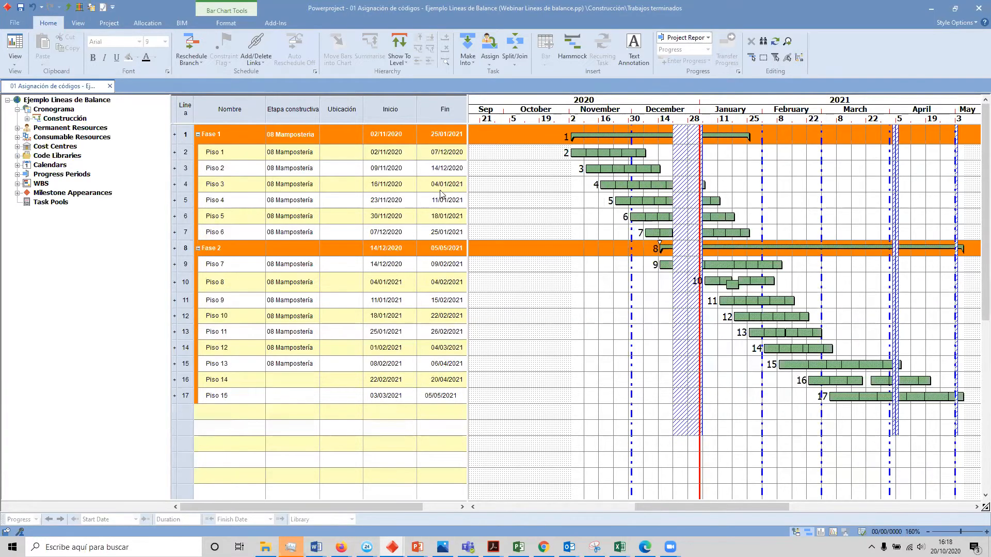
{"action": "left_click", "coordinate": [575, 153]}
{"action": "left_click", "coordinate": [591, 169]}
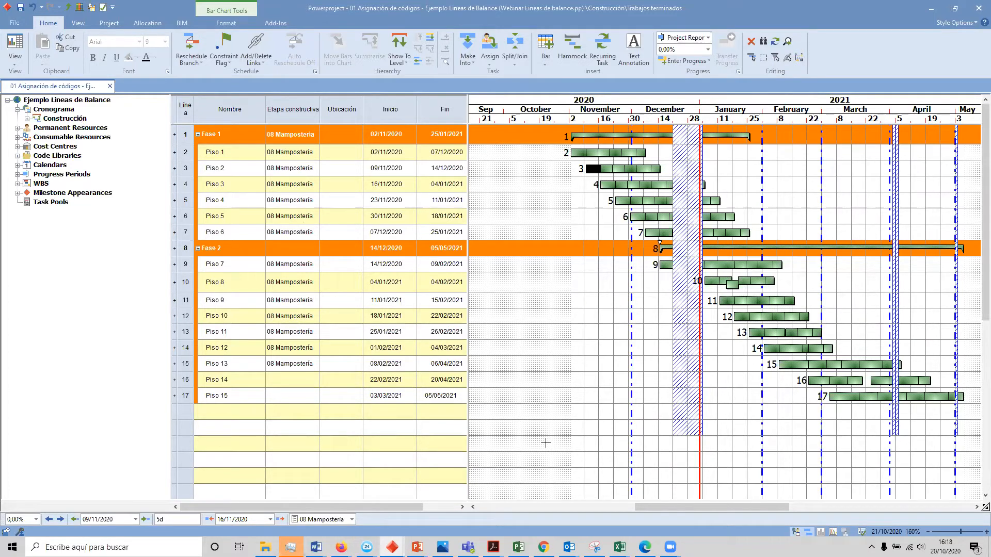
{"action": "left_click_drag", "start_coordinate": [223, 110], "coordinate": [430, 104]}
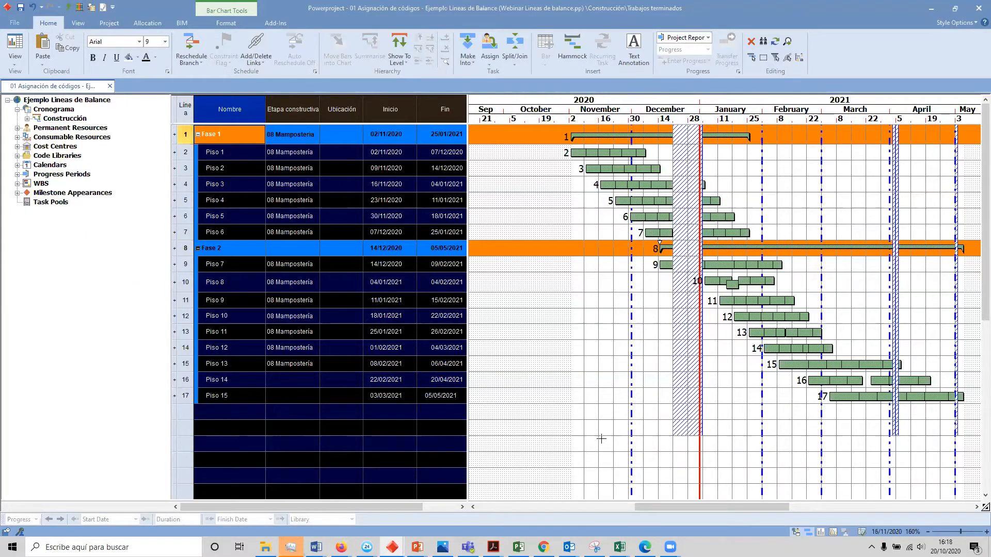
Step: Draw a bar from about 12/11/2020 to 30/11/2020 on an empty line below Piso 15 and name it Excavación
{"action": "left_click_drag", "start_coordinate": [593, 442], "coordinate": [632, 443]}
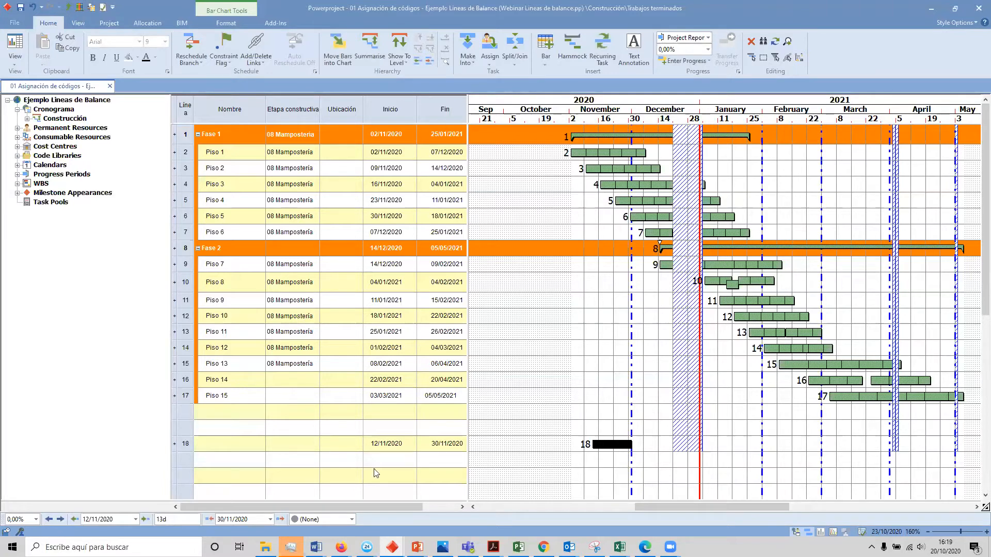
{"action": "left_click", "coordinate": [231, 445]}
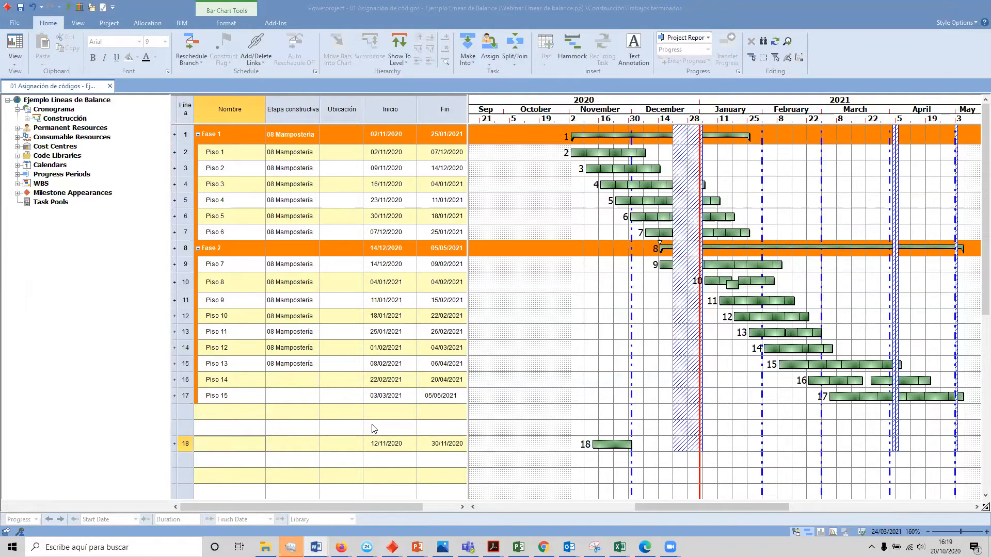
{"action": "left_click", "coordinate": [208, 443]}
{"action": "type", "text": "Excavación"}
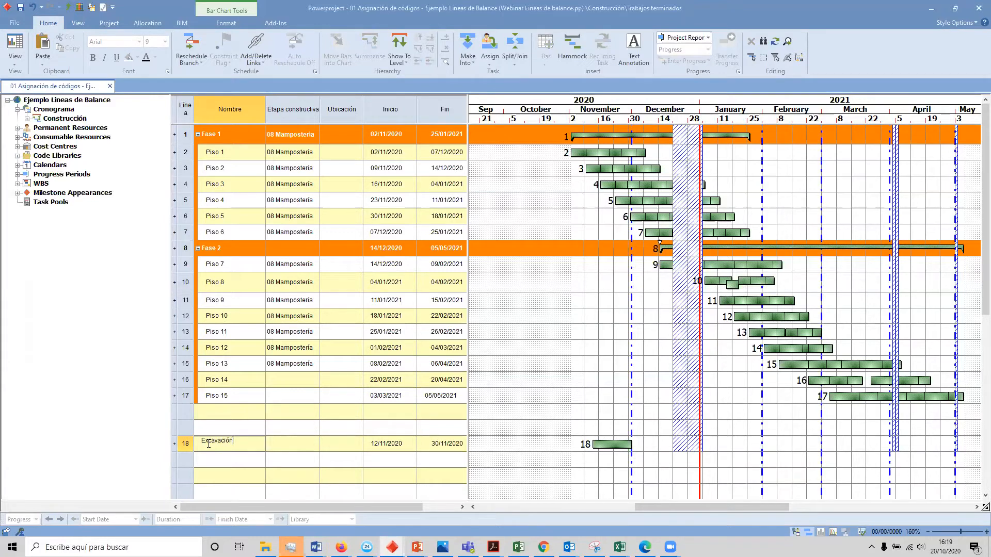
{"action": "key", "text": "Return"}
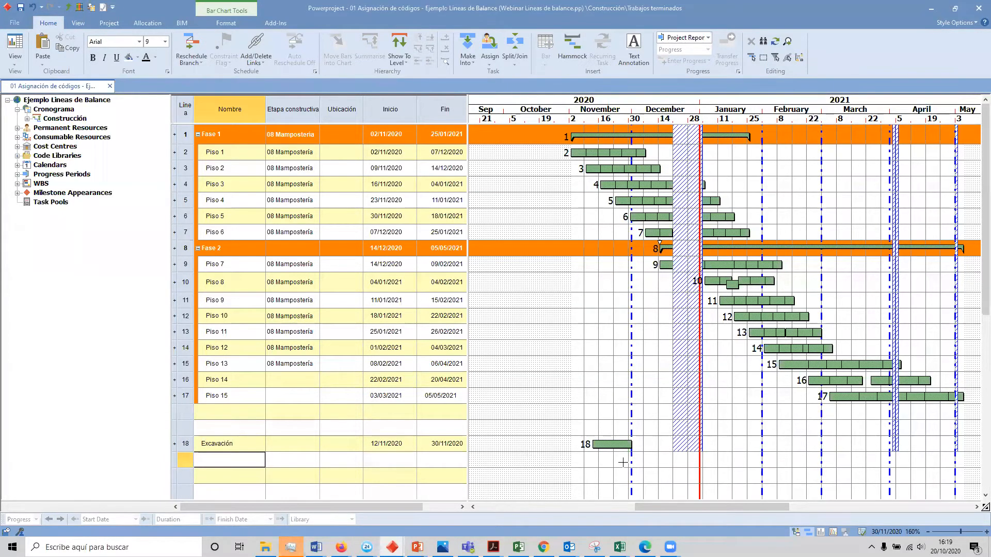
Step: Draw a bar from about 25/11/2020 to 11/12/2020 below Excavación, reveal the Duración column and name the task Pilotes
{"action": "left_click_drag", "start_coordinate": [620, 460], "coordinate": [659, 460]}
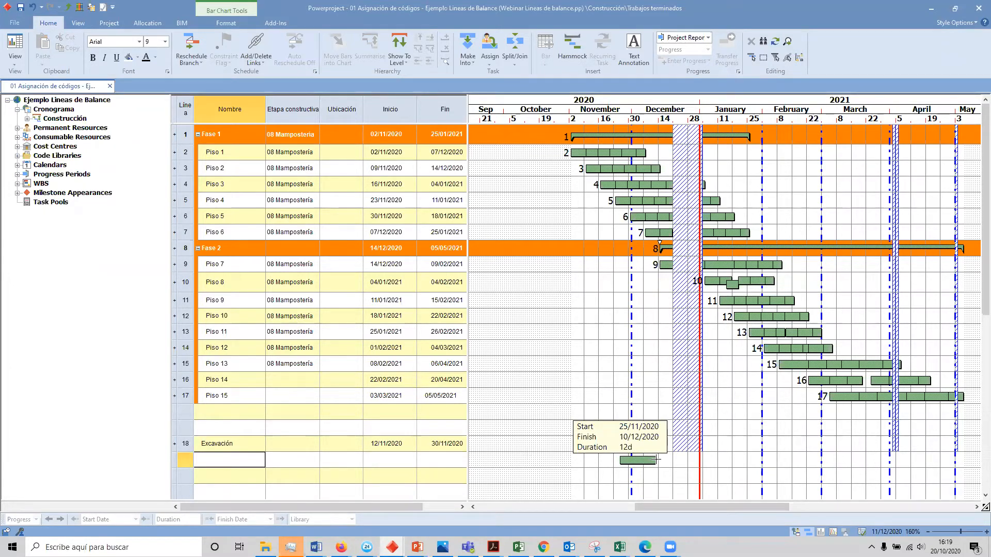
{"action": "left_click_drag", "start_coordinate": [658, 460], "coordinate": [657, 459]}
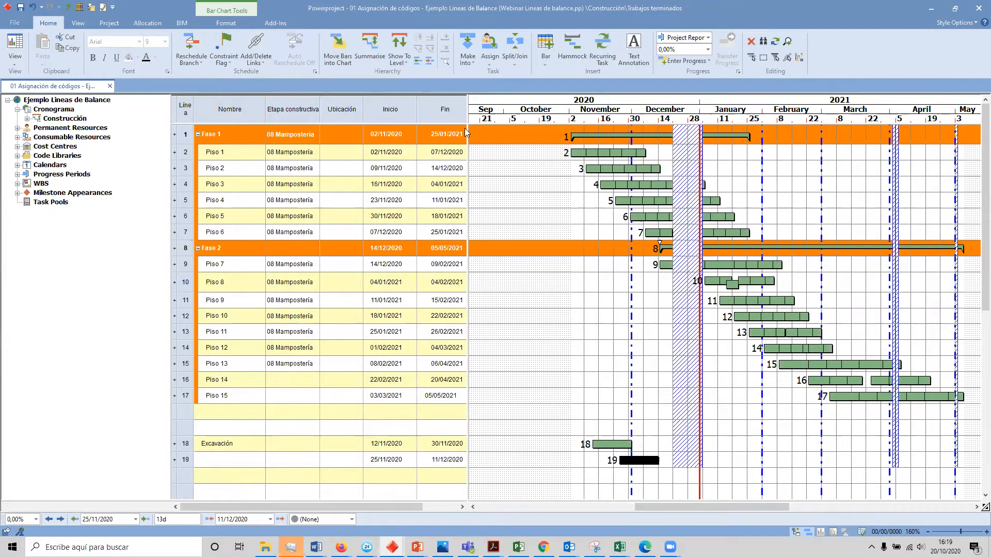
{"action": "left_click_drag", "start_coordinate": [467, 132], "coordinate": [508, 164]}
{"action": "left_click", "coordinate": [209, 456]}
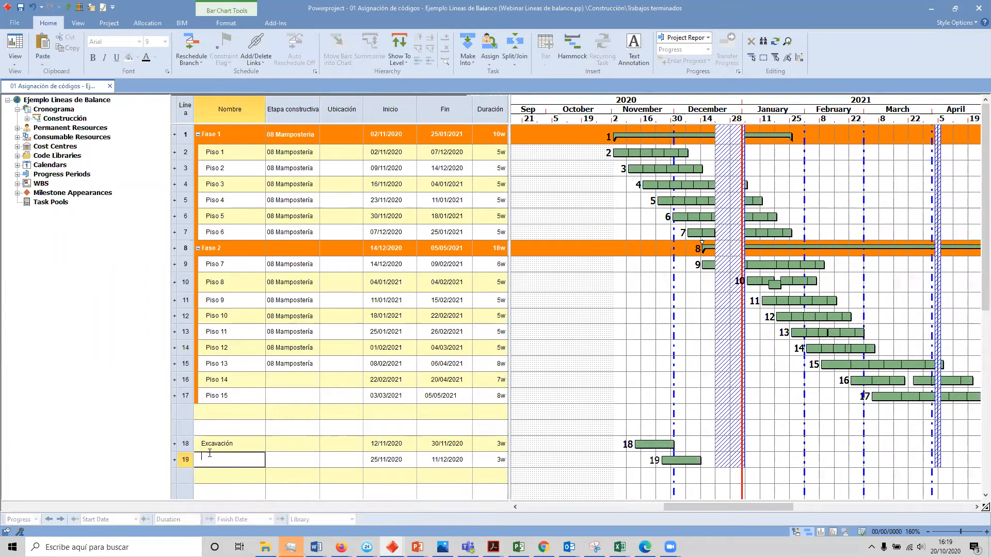
{"action": "type", "text": "Pilotes"}
{"action": "key", "text": "Return"}
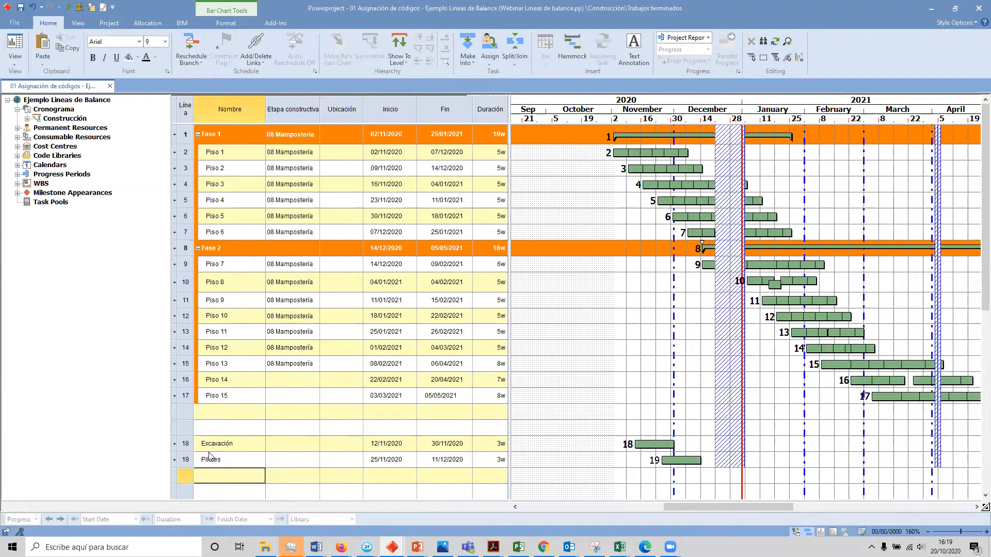
Step: Add a task named Relleno below Pilotes with a duration of 2w
{"action": "scroll", "coordinate": [546, 402], "scroll_direction": "down", "scroll_amount": 2}
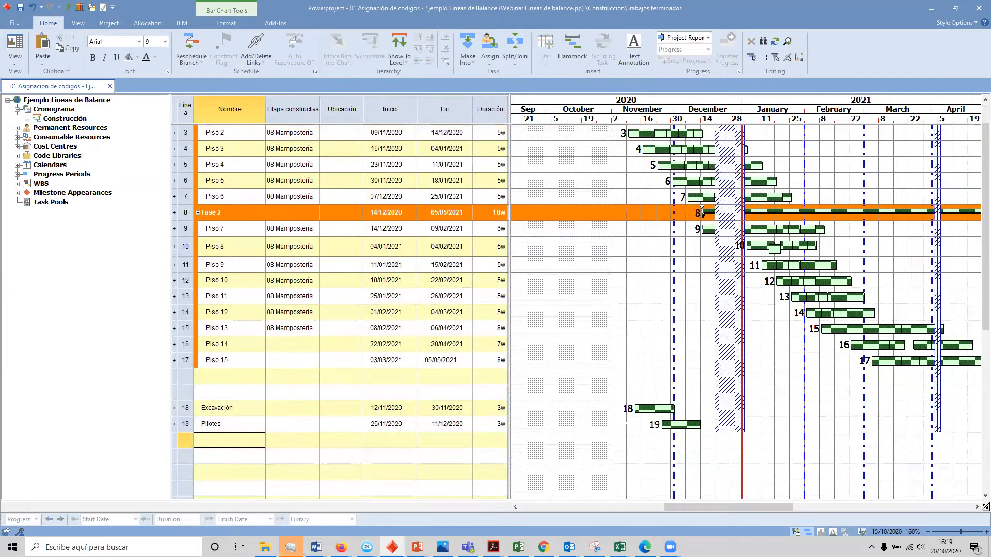
{"action": "left_click", "coordinate": [242, 440]}
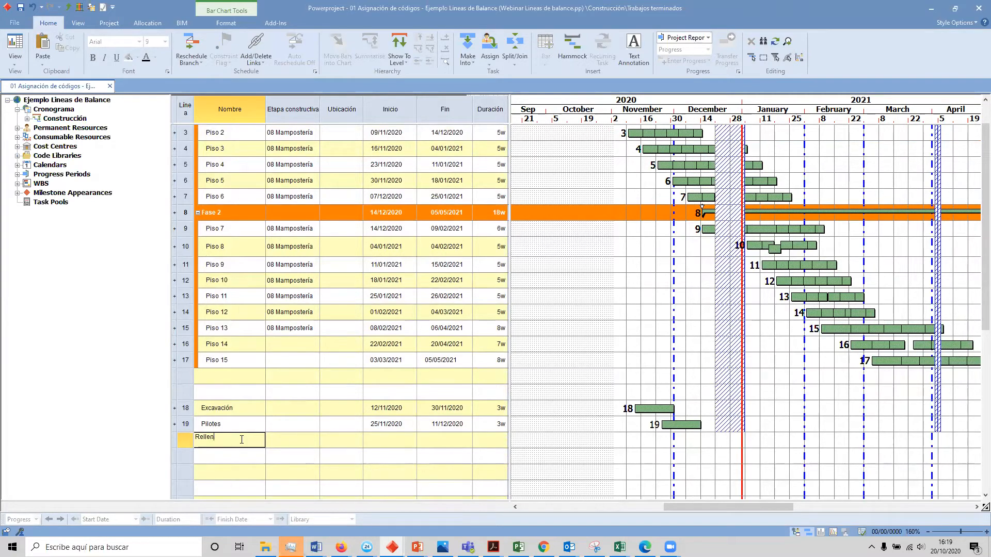
{"action": "key", "text": "Tab"}
{"action": "key", "text": "Tab"}
{"action": "key", "text": "Tab"}
{"action": "key", "text": "Tab"}
{"action": "key", "text": "Tab"}
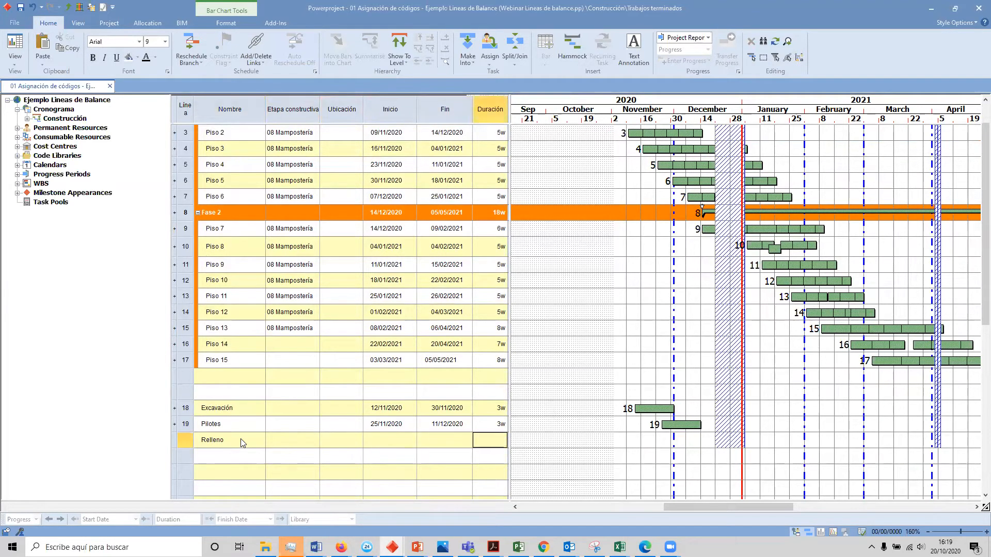
{"action": "type", "text": "2w"}
{"action": "key", "text": "Return"}
Step: Add a task named Placa de contrapiso below Relleno with a duration of 1 week
{"action": "key", "text": "Left"}
{"action": "key", "text": "Left"}
{"action": "key", "text": "Left"}
{"action": "key", "text": "Left"}
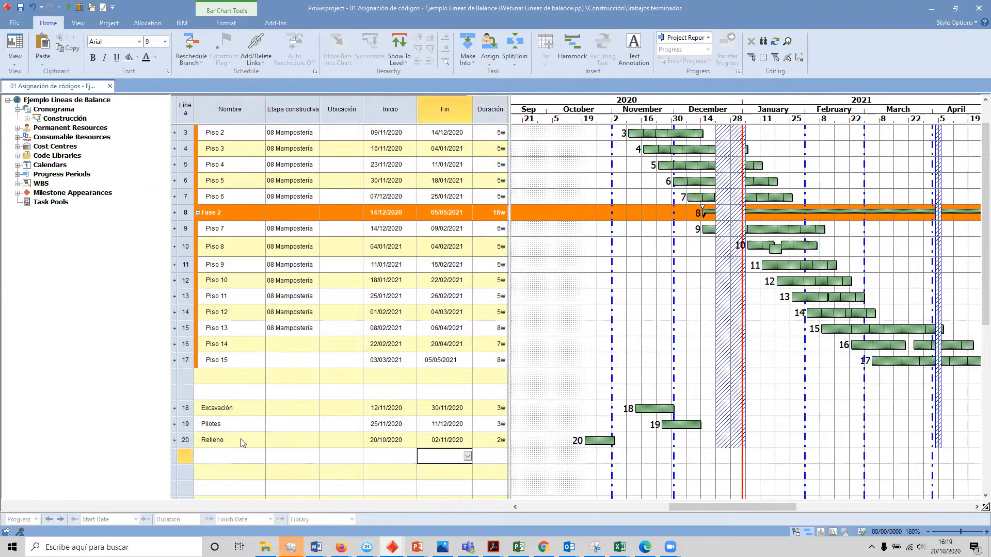
{"action": "key", "text": "Left"}
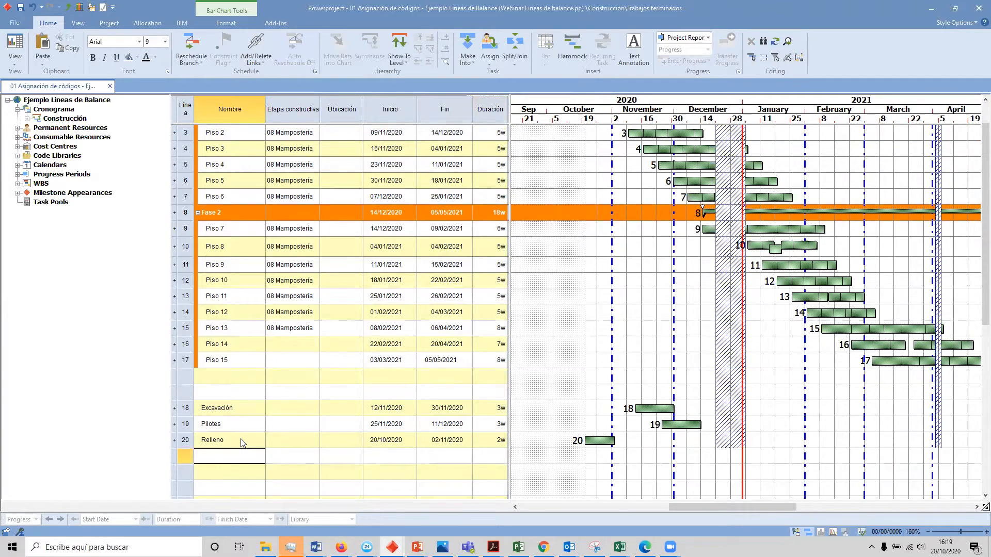
{"action": "type", "text": "Placa de contrapiso"}
{"action": "key", "text": "Return"}
{"action": "key", "text": "Up"}
{"action": "key", "text": "Right"}
{"action": "key", "text": "Right"}
{"action": "key", "text": "Right"}
{"action": "key", "text": "Right"}
{"action": "key", "text": "Right"}
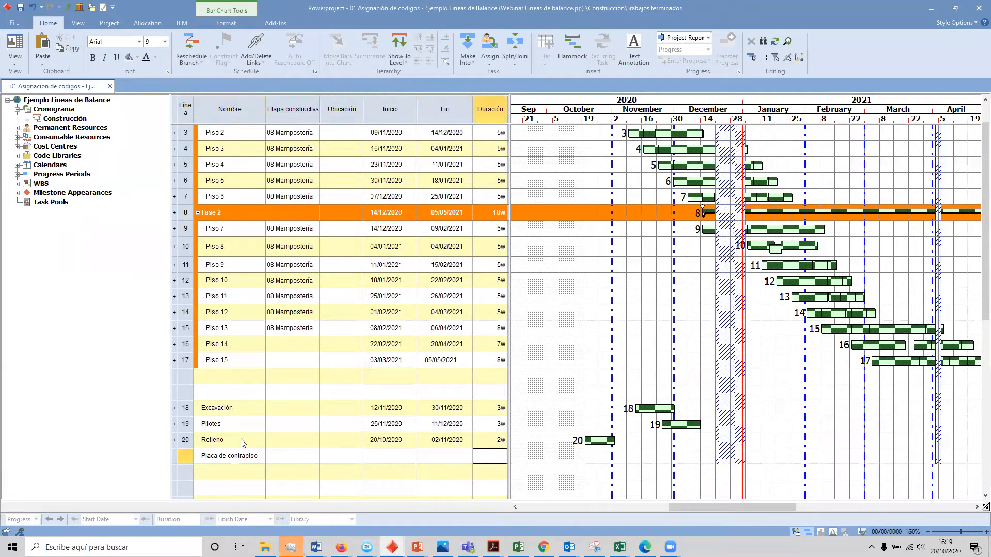
{"action": "type", "text": "1"}
{"action": "key", "text": "Return"}
{"action": "key", "text": "Left"}
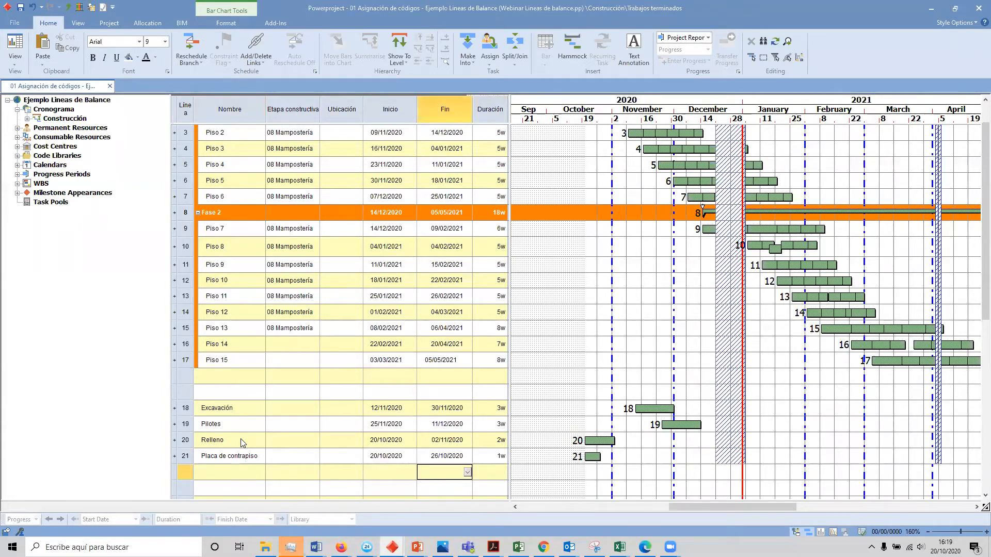
Step: Link Excavación, Pilotes, Relleno and Placa de contrapiso in sequence
{"action": "mouse_move", "coordinate": [672, 415]}
{"action": "left_mouse_down"}
{"action": "mouse_move", "coordinate": [669, 432]}
{"action": "mouse_move", "coordinate": [590, 439]}
{"action": "mouse_move", "coordinate": [587, 456]}
{"action": "left_mouse_up"}
Step: Try to reschedule only the selection of the four linked tasks from Excavación to Placa de contrapiso
{"action": "left_click_drag", "start_coordinate": [184, 407], "coordinate": [182, 455]}
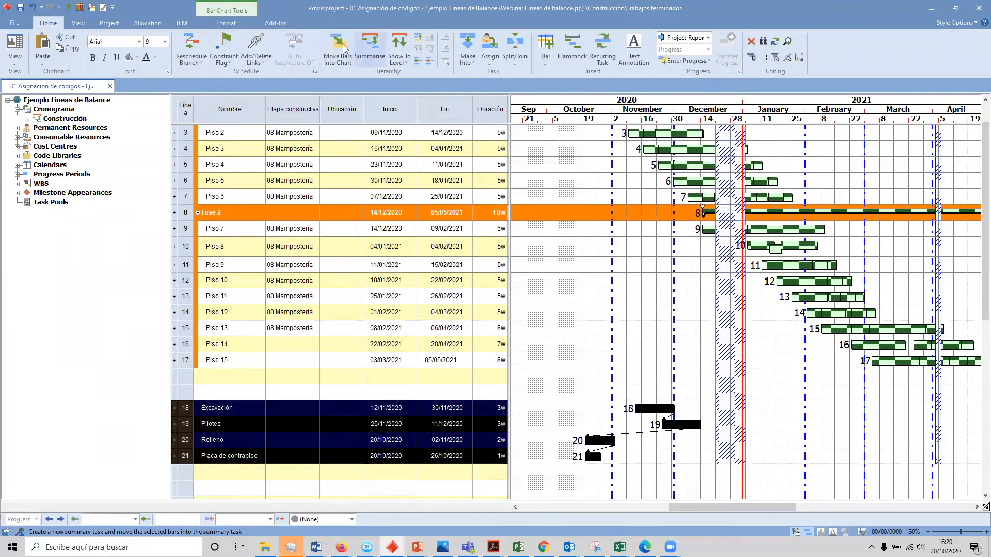
{"action": "left_click", "coordinate": [190, 61]}
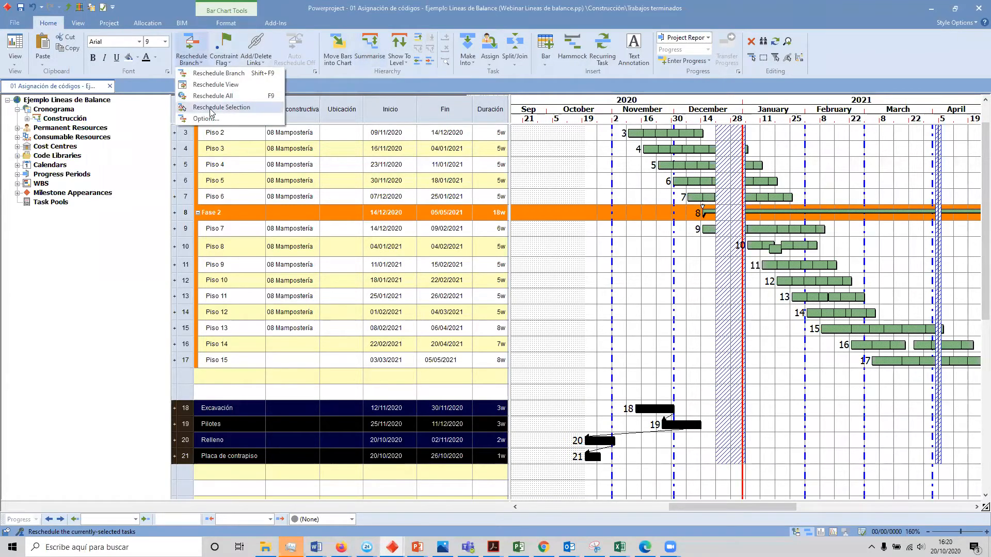
{"action": "left_click", "coordinate": [211, 107]}
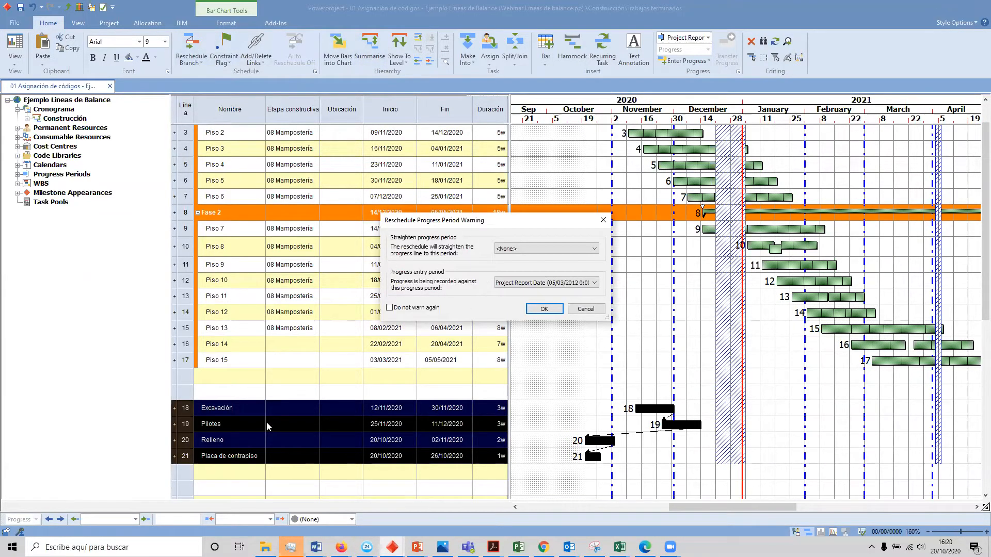
{"action": "left_click", "coordinate": [542, 308]}
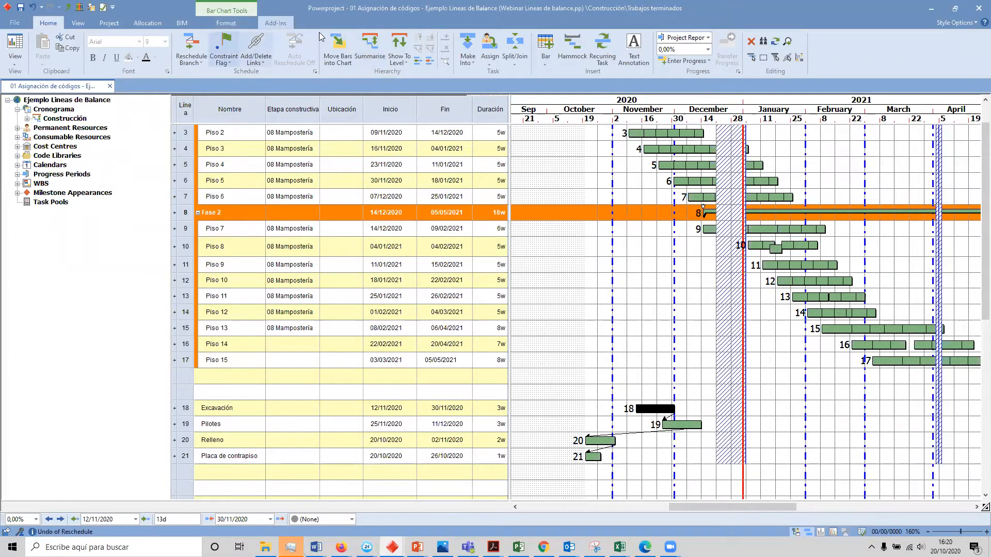
Step: Reschedule the branch from Excavación, accept the progress period settings and dismiss the outcome notice
{"action": "left_click", "coordinate": [189, 49]}
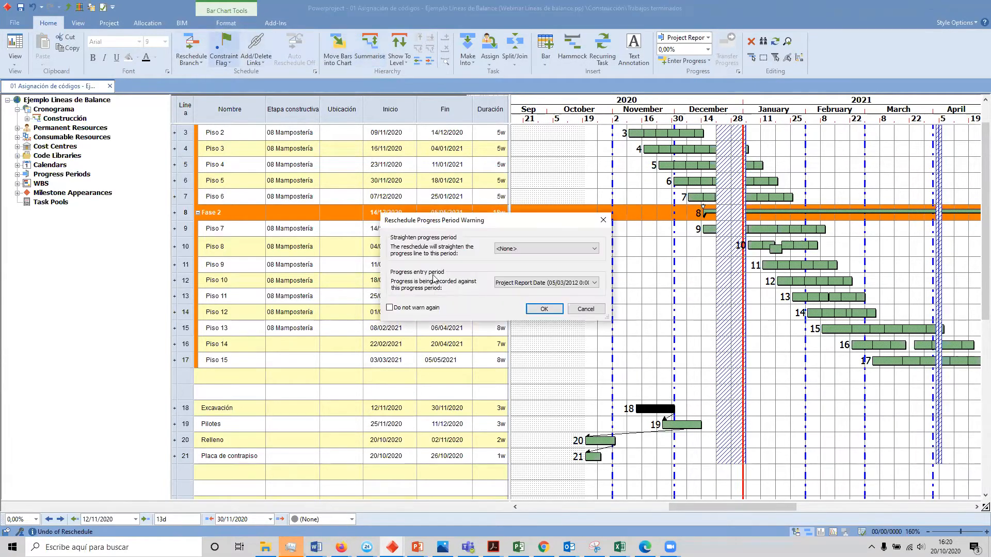
{"action": "left_click", "coordinate": [542, 308]}
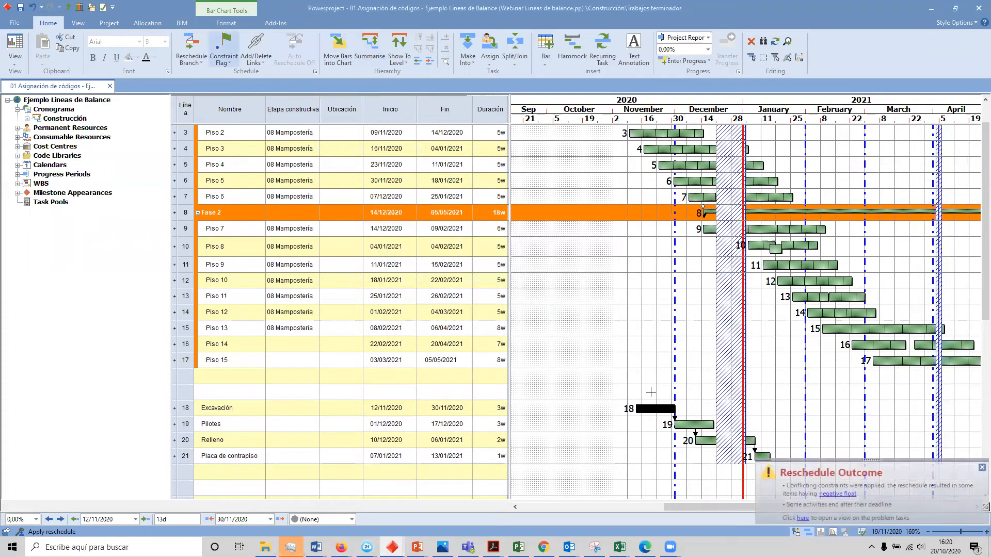
{"action": "left_click", "coordinate": [981, 467]}
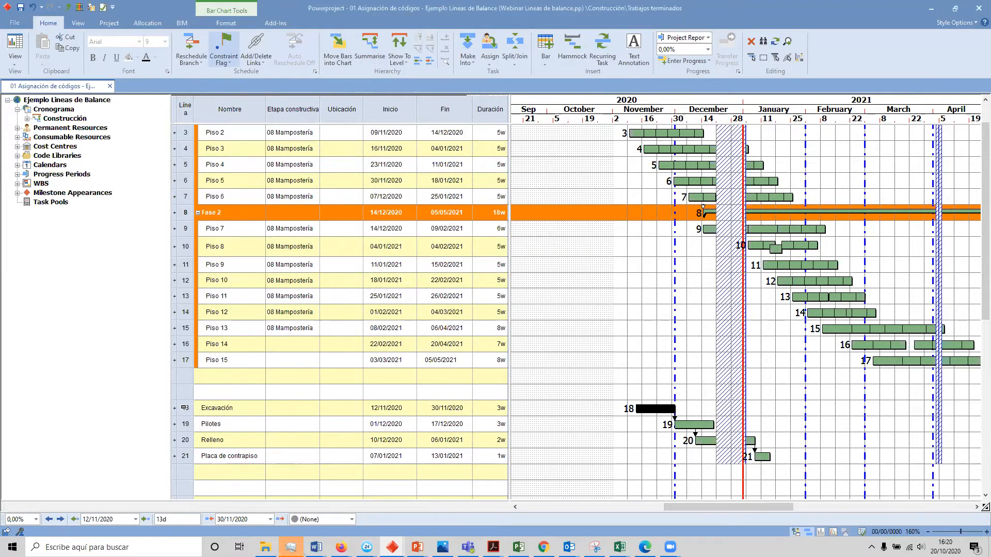
Step: Summarise the four tasks from Excavación to Placa de contrapiso under a summary task named Cimentación
{"action": "left_click_drag", "start_coordinate": [183, 408], "coordinate": [181, 468]}
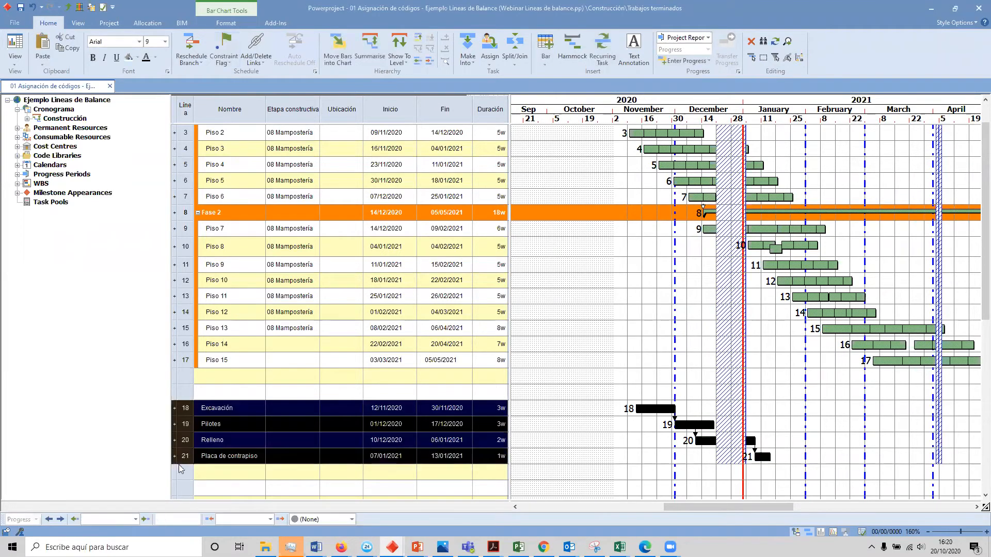
{"action": "left_click", "coordinate": [370, 47]}
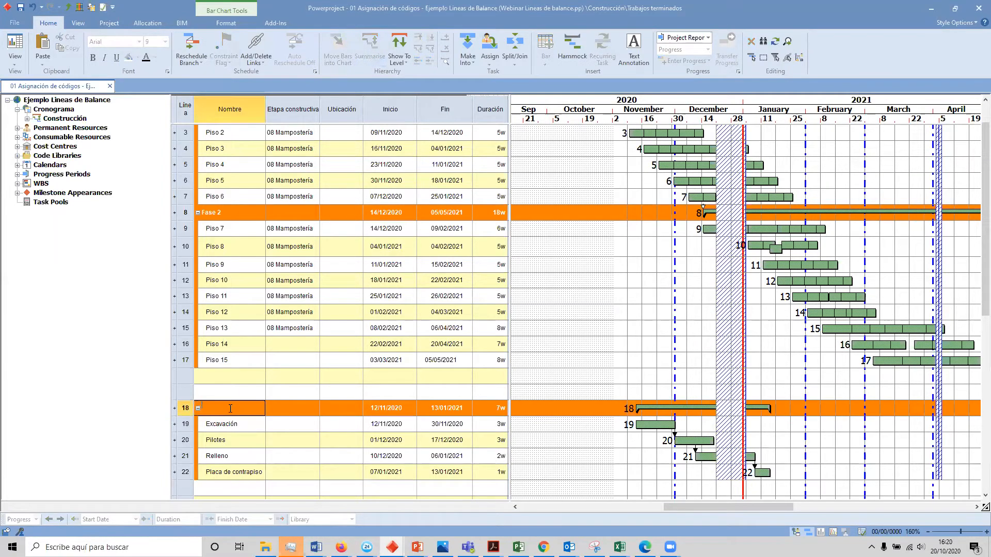
{"action": "type", "text": "Cimentac"}
{"action": "key", "text": "Return"}
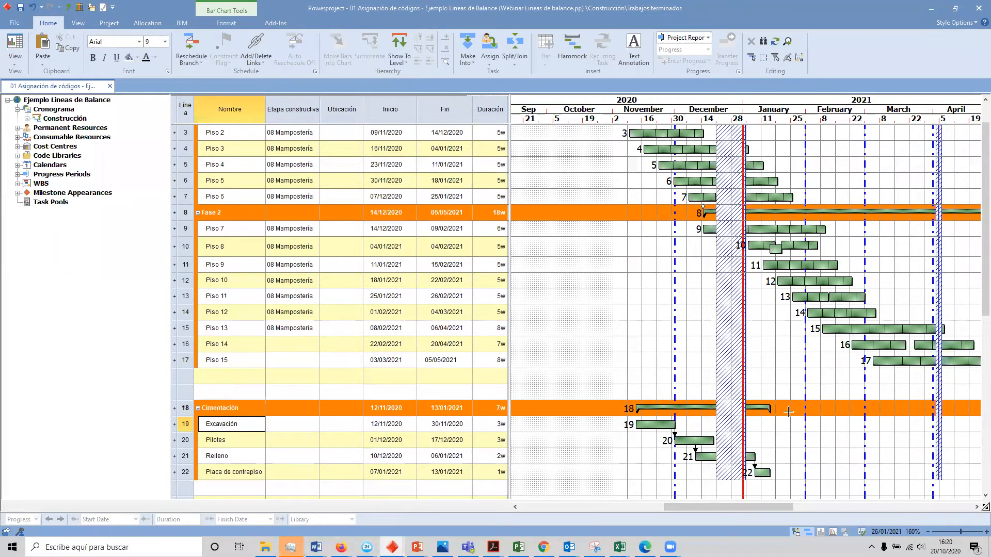
Step: Make the Cimentación summary task into a task pool and expand Task Pools in the project tree
{"action": "scroll", "coordinate": [787, 411], "scroll_direction": "down", "scroll_amount": 1}
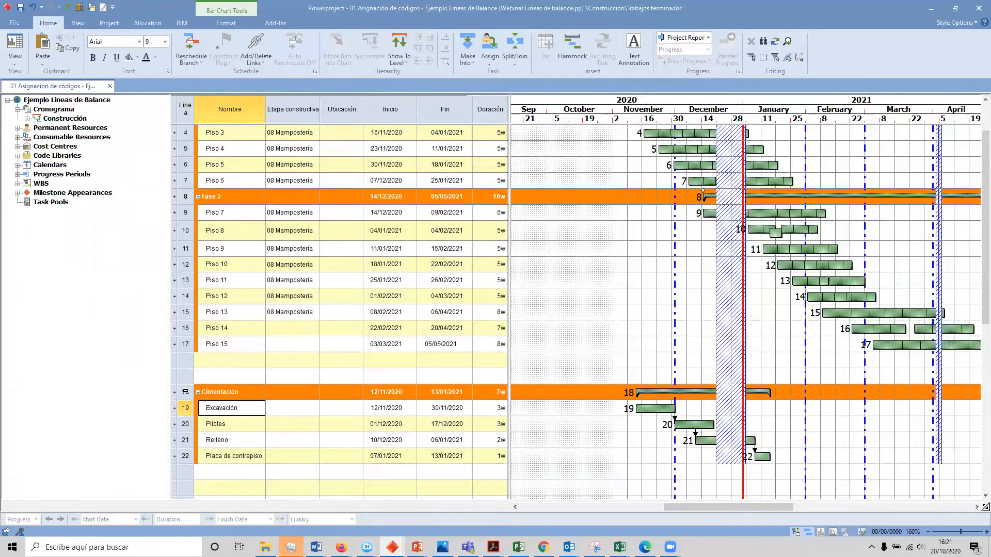
{"action": "left_click", "coordinate": [196, 394]}
{"action": "right_click", "coordinate": [648, 394]}
{"action": "left_click", "coordinate": [689, 336]}
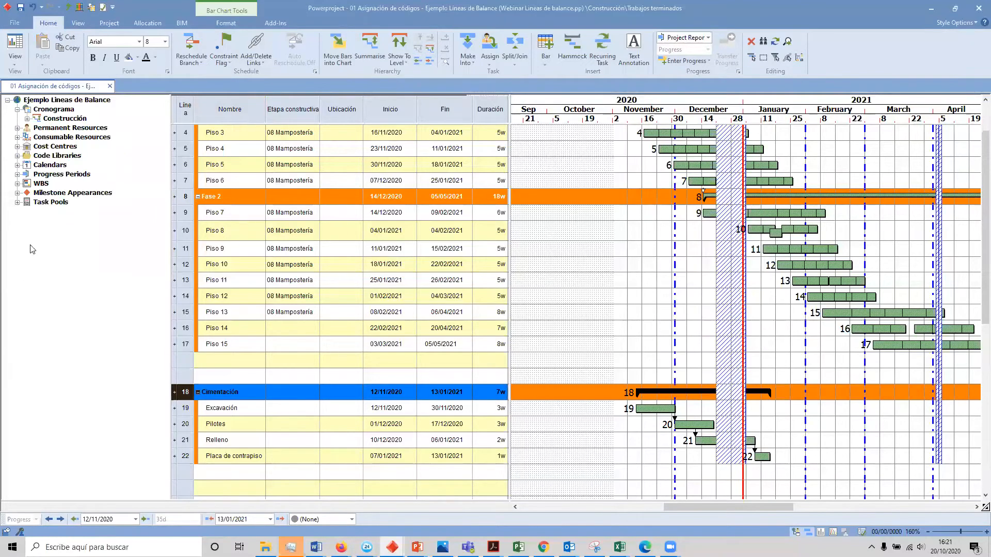
{"action": "left_click", "coordinate": [18, 202]}
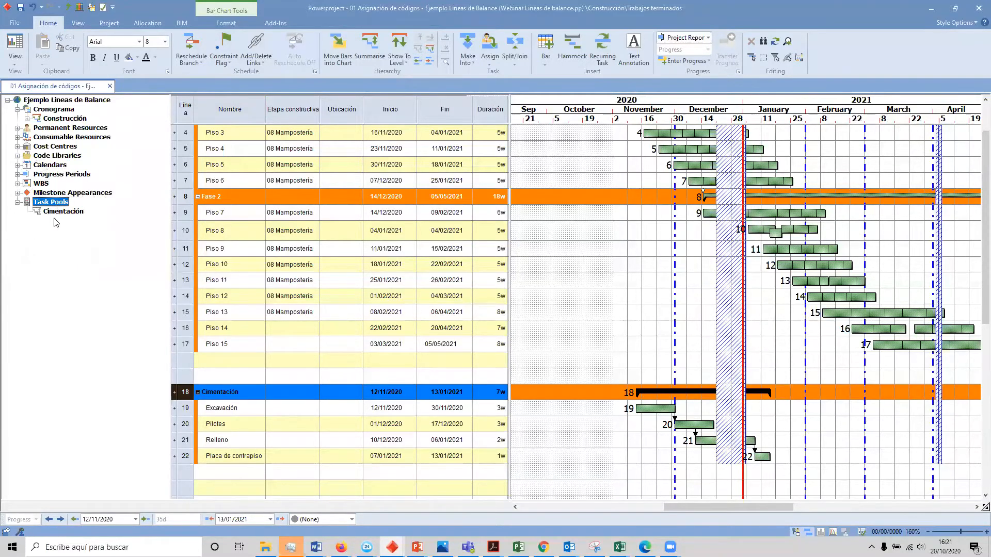
Step: Insert a copy of the Cimentación task pool below the original, starting about 12/01/2021, and collapse both Cimentación summaries
{"action": "left_click_drag", "start_coordinate": [52, 216], "coordinate": [831, 417]}
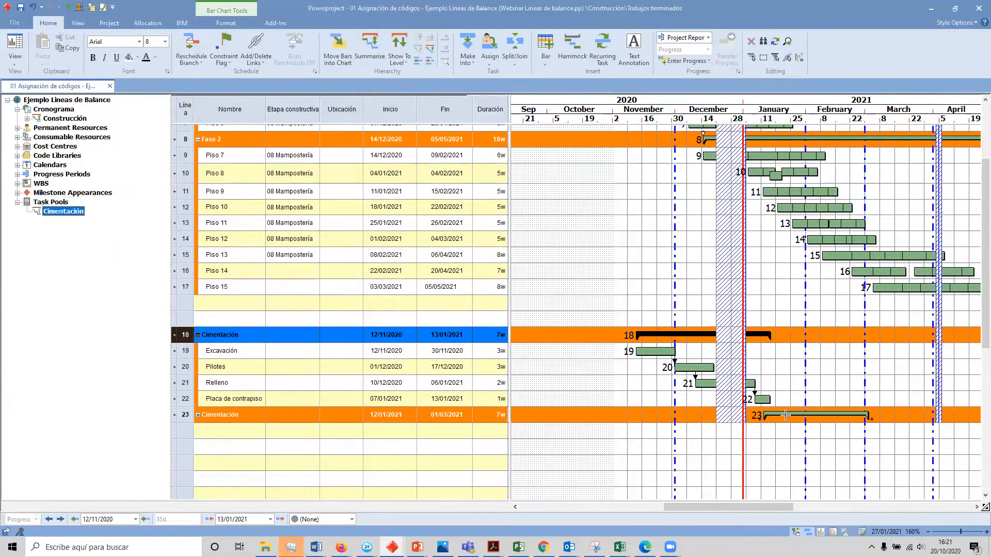
{"action": "left_click", "coordinate": [198, 415]}
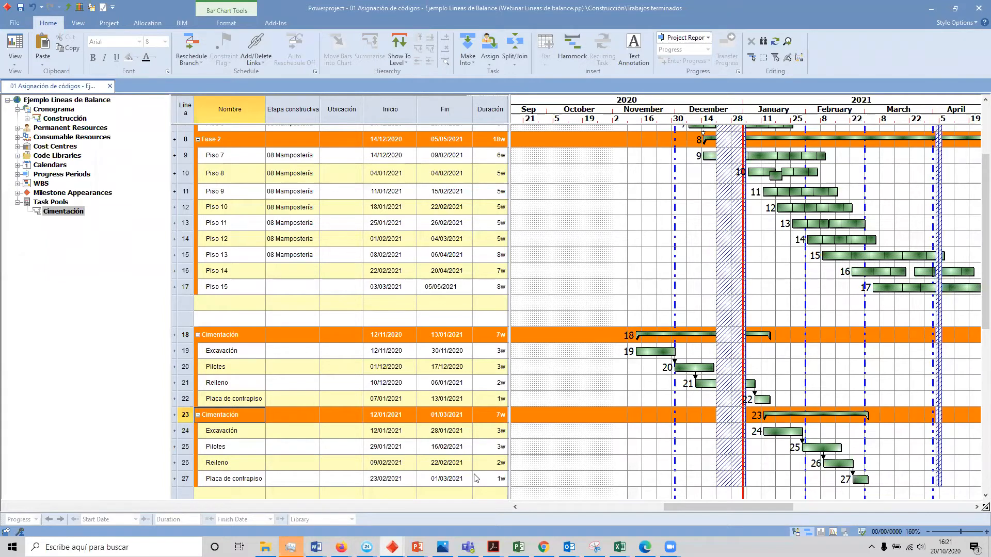
{"action": "left_click", "coordinate": [198, 415]}
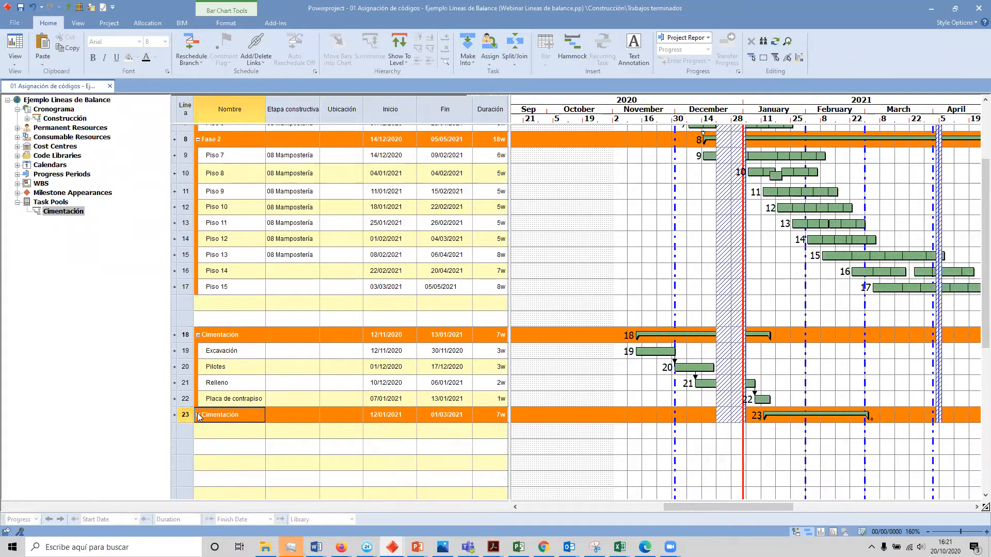
{"action": "left_click", "coordinate": [197, 335]}
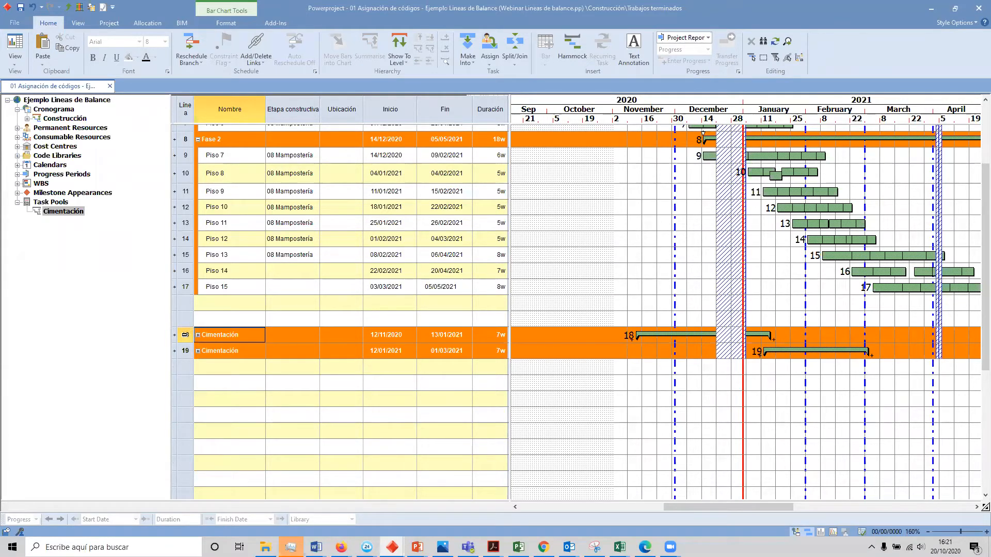
Step: Delete both Cimentación summary tasks from the construction schedule
{"action": "left_click", "coordinate": [184, 345], "text": "shift"}
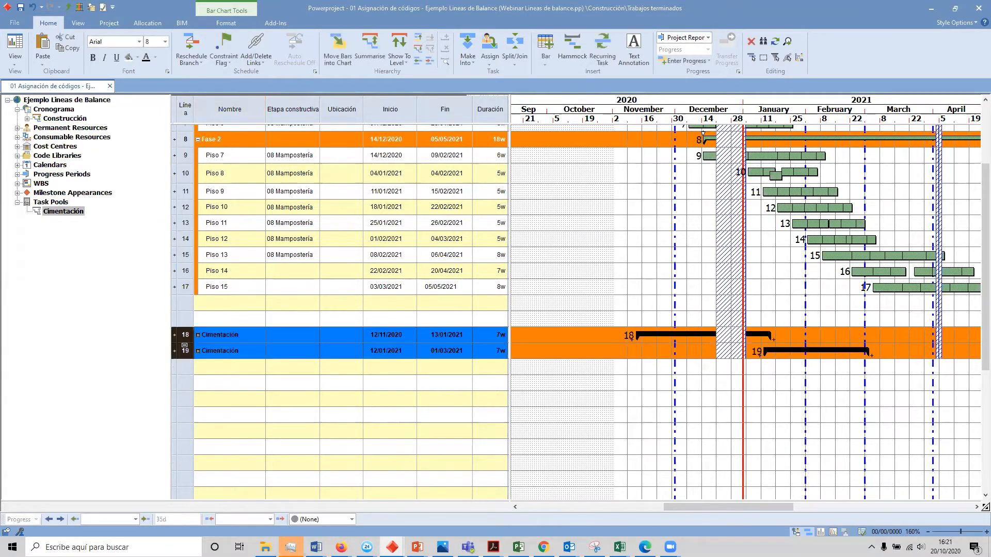
{"action": "key", "text": "Delete"}
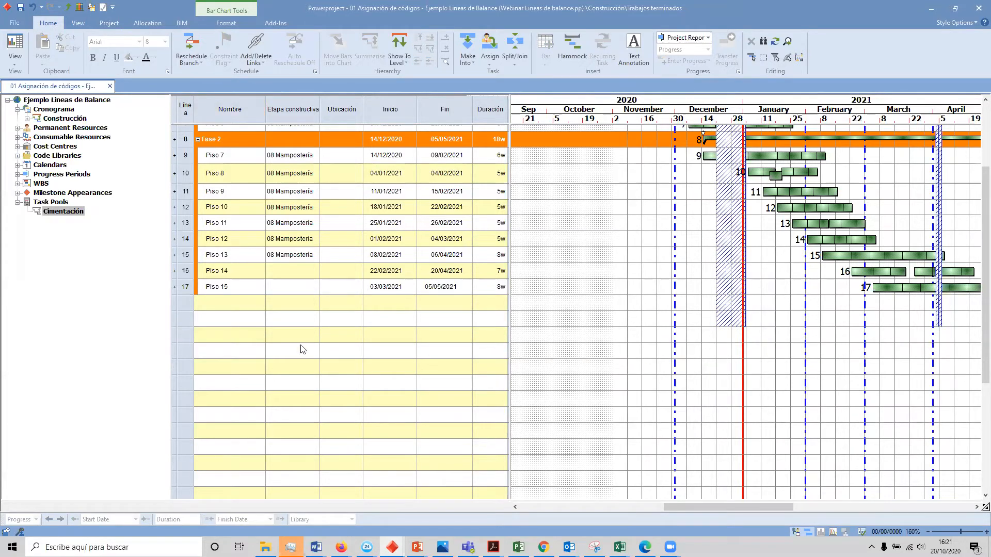
{"action": "scroll", "coordinate": [531, 321], "scroll_direction": "up", "scroll_amount": 3}
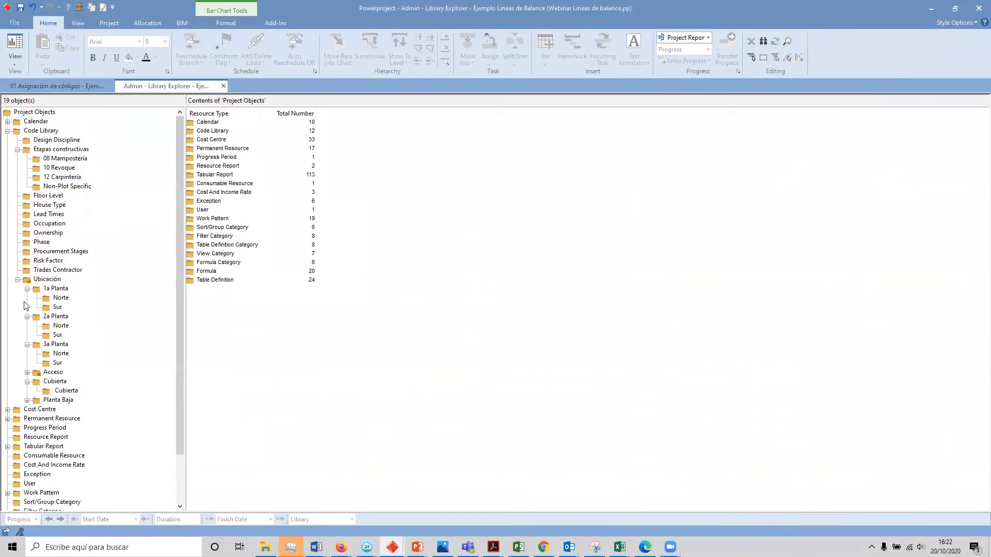
Step: Open the Etapas constructivas code library in the Library Explorer and sort its entries by name
{"action": "scroll", "coordinate": [31, 361], "scroll_direction": "down", "scroll_amount": 2}
{"action": "scroll", "coordinate": [93, 413], "scroll_direction": "up", "scroll_amount": 2}
{"action": "double_click", "coordinate": [212, 131]}
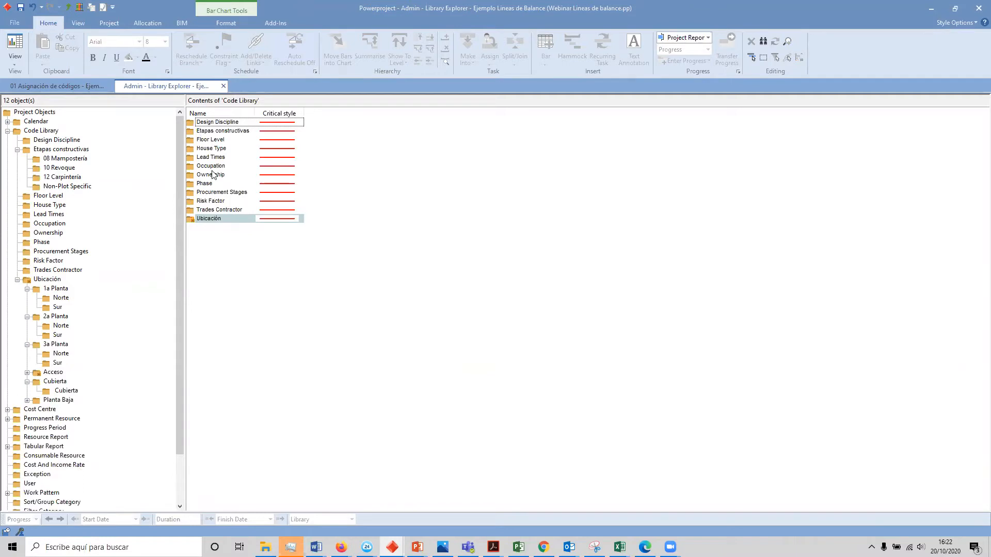
{"action": "double_click", "coordinate": [215, 132]}
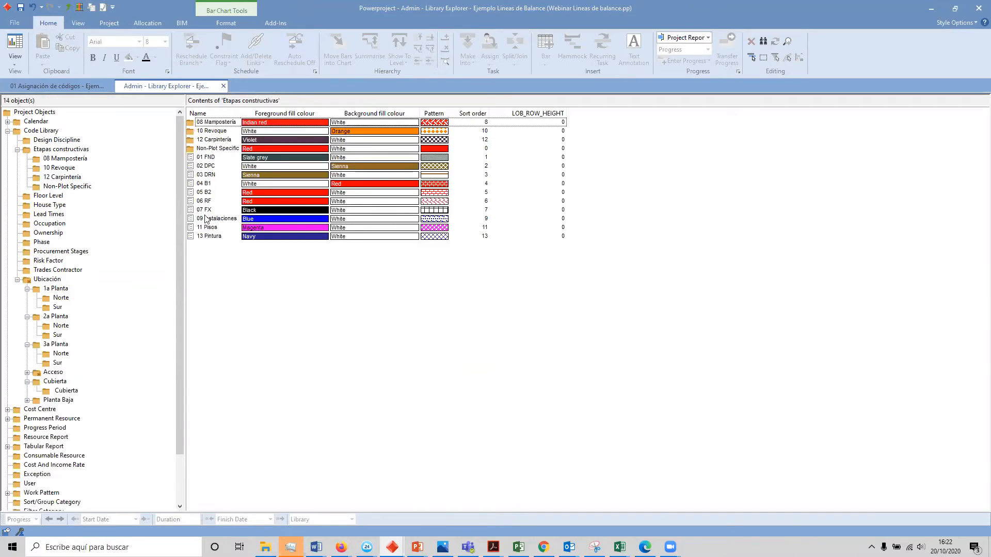
{"action": "left_click", "coordinate": [209, 114]}
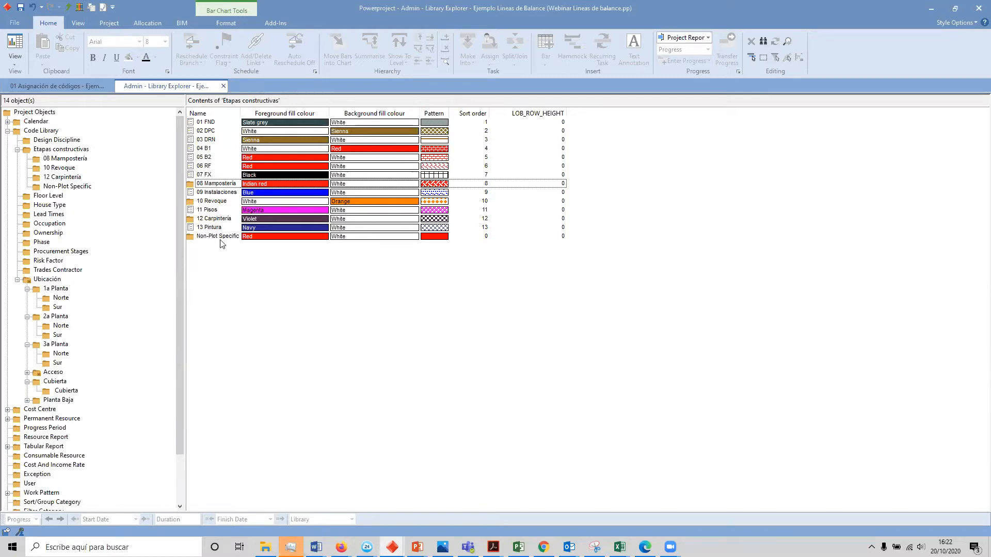
Step: Add a code library entry named 12 Carpintería to Etapas constructivas
{"action": "right_click", "coordinate": [217, 252]}
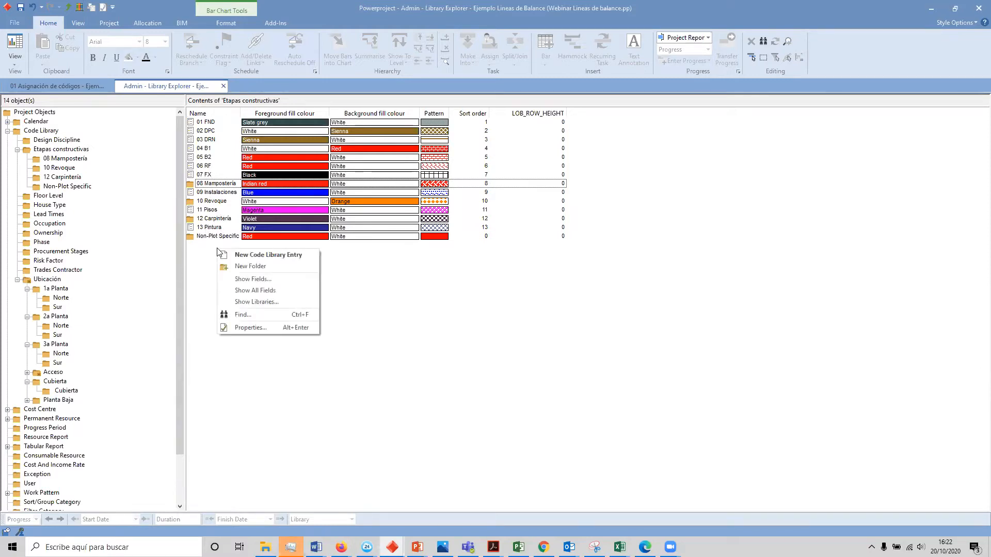
{"action": "left_click", "coordinate": [256, 255]}
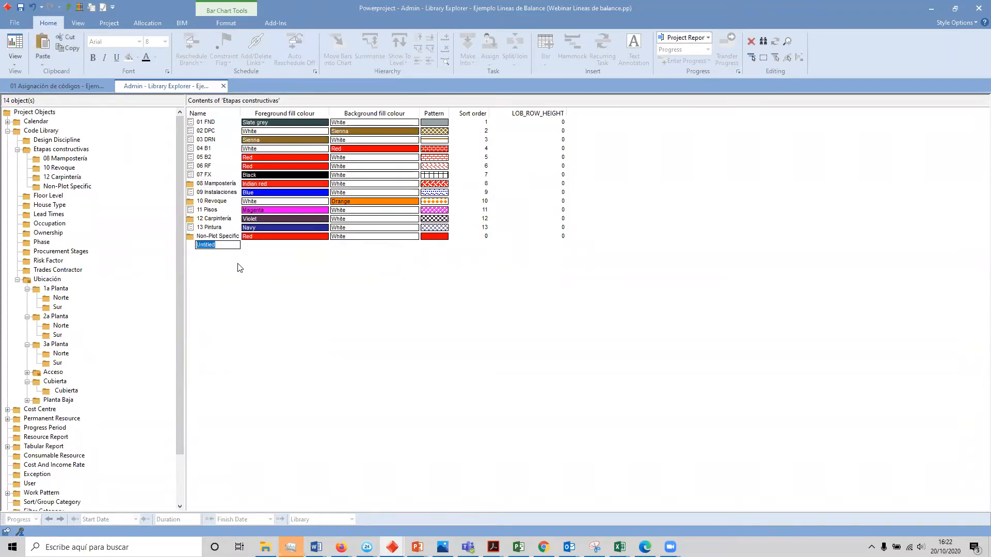
{"action": "type", "text": "12"}
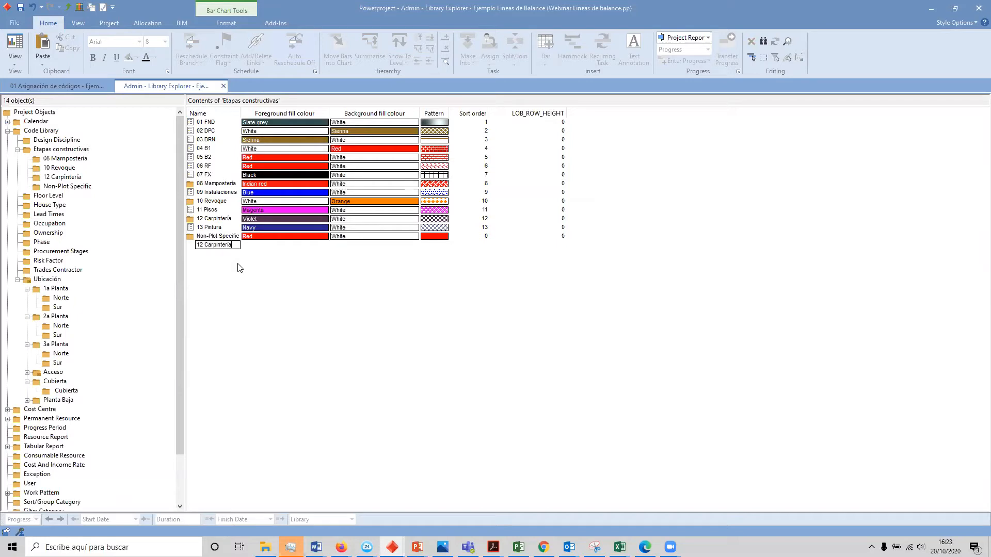
{"action": "type", "text": " Carpintería"}
{"action": "key", "text": "Return"}
Step: Give the new 12 Carpintería entry a Magenta foreground fill, a Dark grey background fill and a fill pattern
{"action": "left_click", "coordinate": [292, 247]}
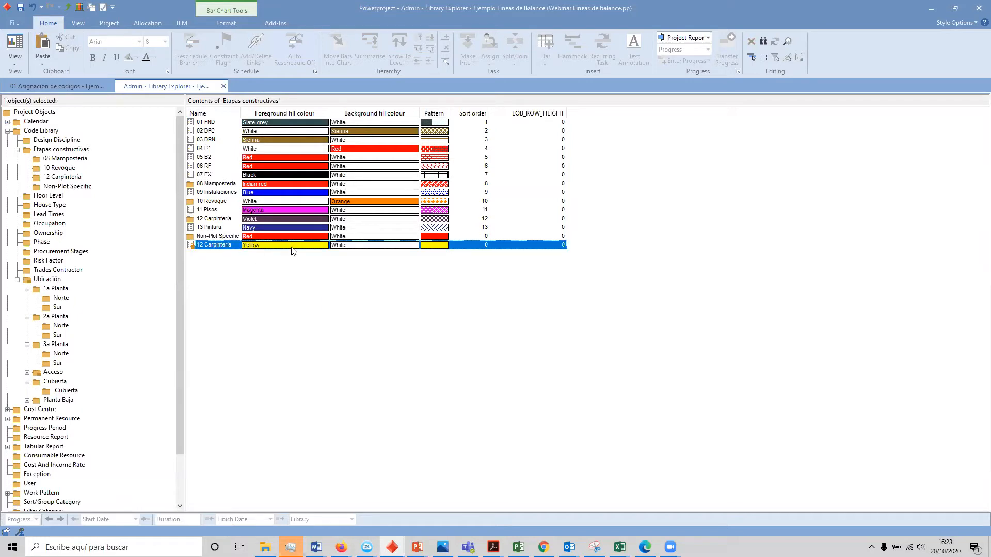
{"action": "left_click", "coordinate": [292, 246]}
{"action": "left_click", "coordinate": [308, 254]}
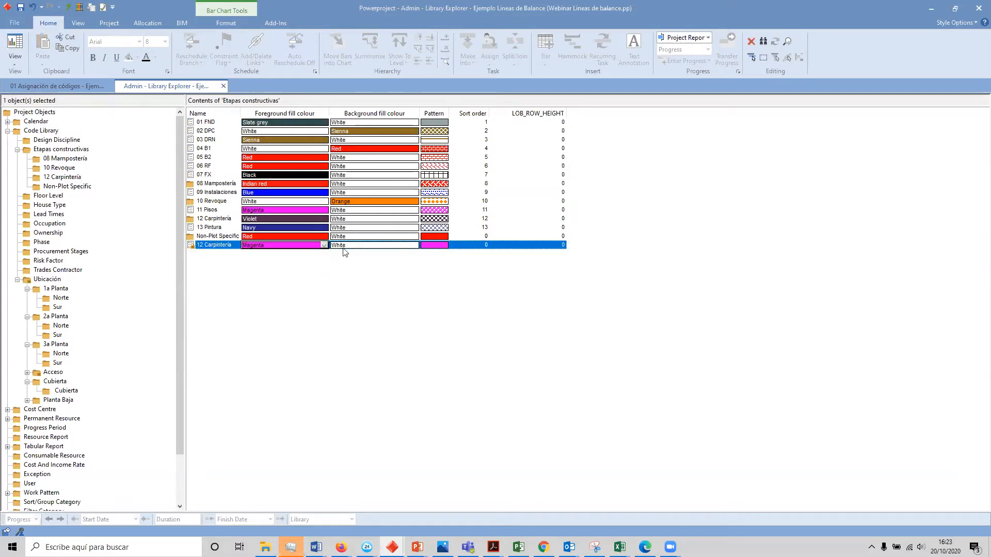
{"action": "left_click", "coordinate": [354, 245]}
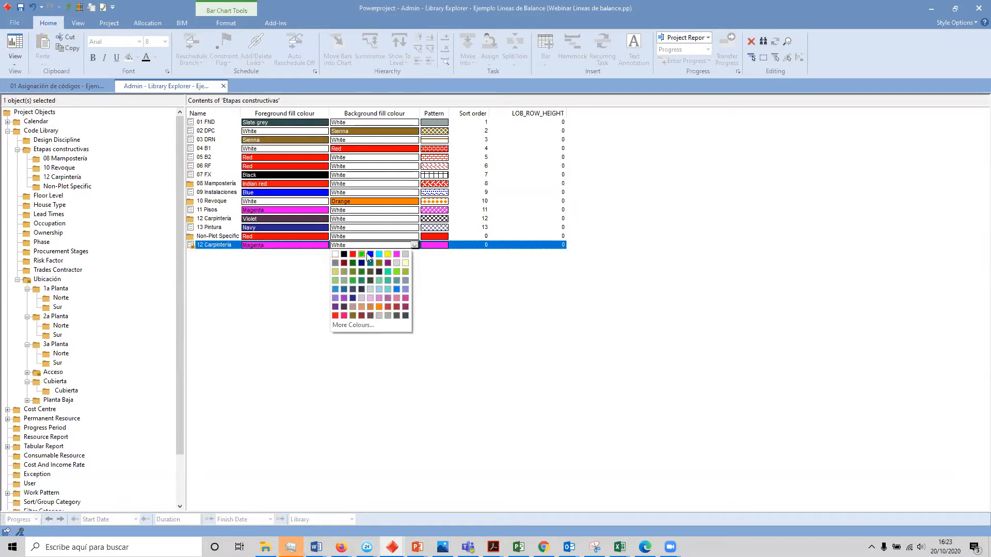
{"action": "left_click", "coordinate": [334, 263]}
{"action": "left_click", "coordinate": [443, 245]}
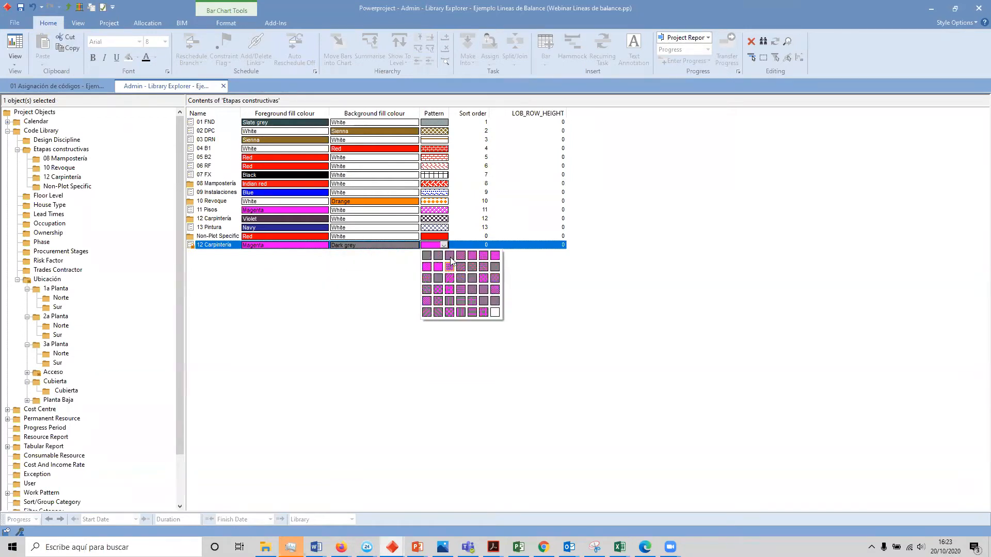
{"action": "left_click", "coordinate": [449, 255]}
{"action": "left_click", "coordinate": [419, 315]}
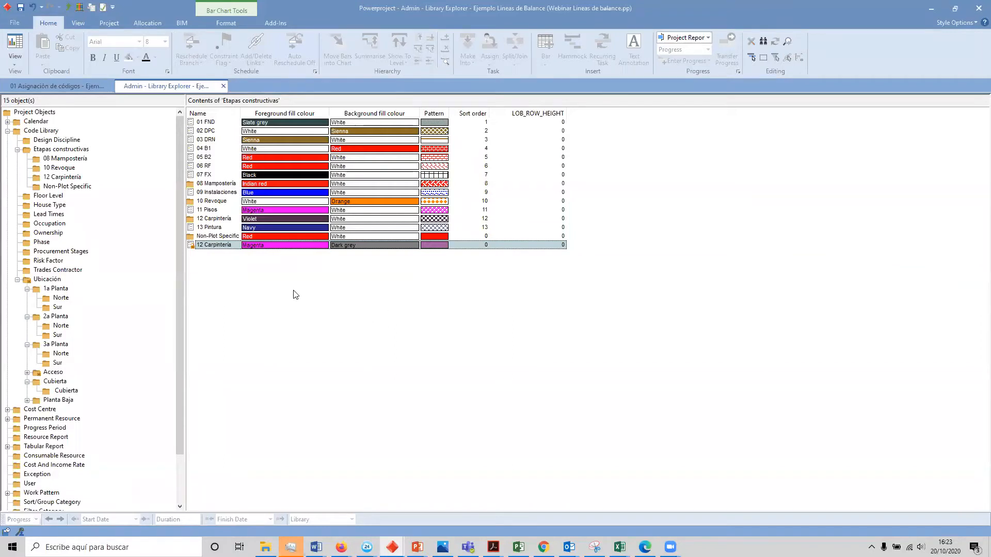
Step: Delete the newly added 12 Carpintería entry and go back up to the list of code libraries
{"action": "right_click", "coordinate": [190, 245]}
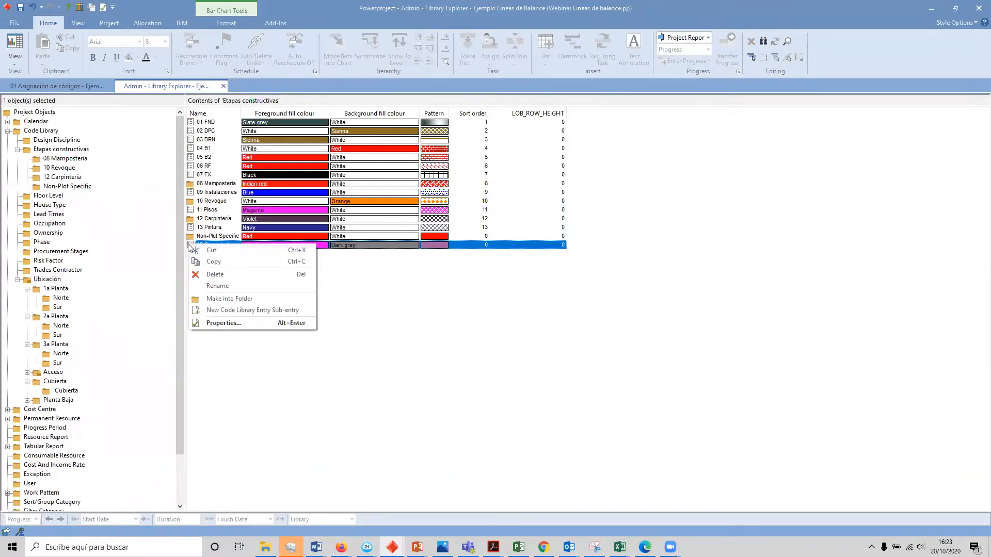
{"action": "left_click", "coordinate": [220, 276]}
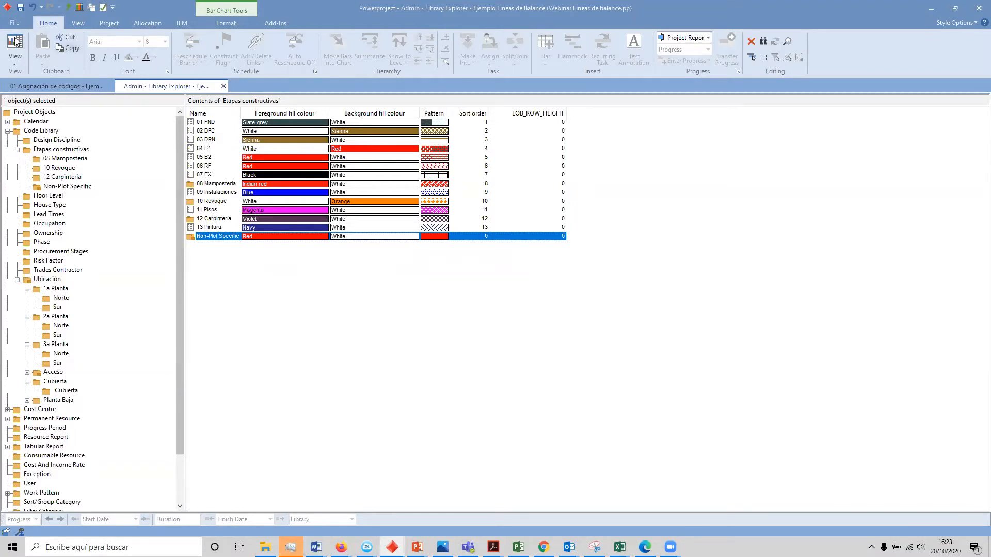
{"action": "left_click", "coordinate": [69, 7]}
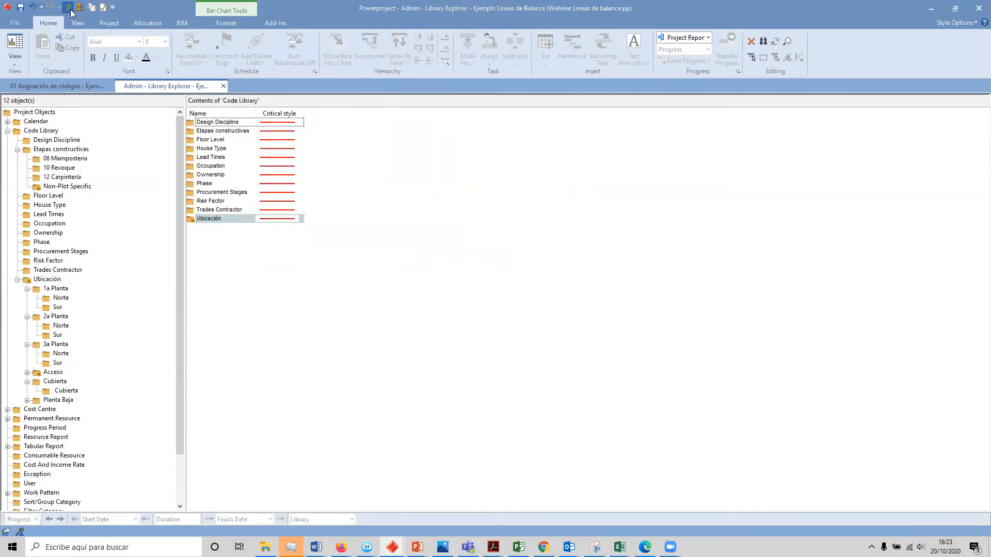
Step: Examine the Ubicación code library down through 1a Planta to Norte, and go back up to the code library list
{"action": "double_click", "coordinate": [210, 219]}
{"action": "left_click", "coordinate": [207, 122]}
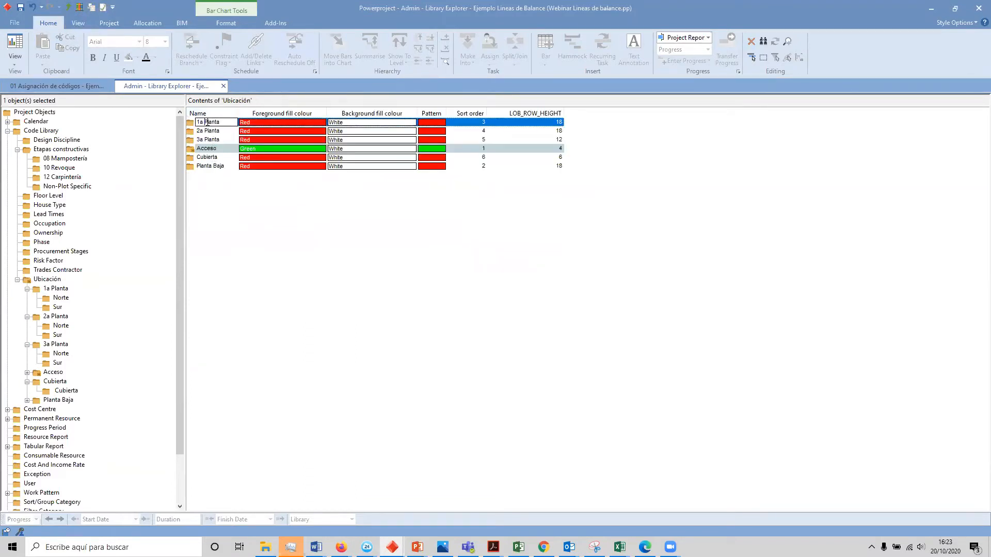
{"action": "double_click", "coordinate": [207, 123]}
{"action": "double_click", "coordinate": [207, 122]}
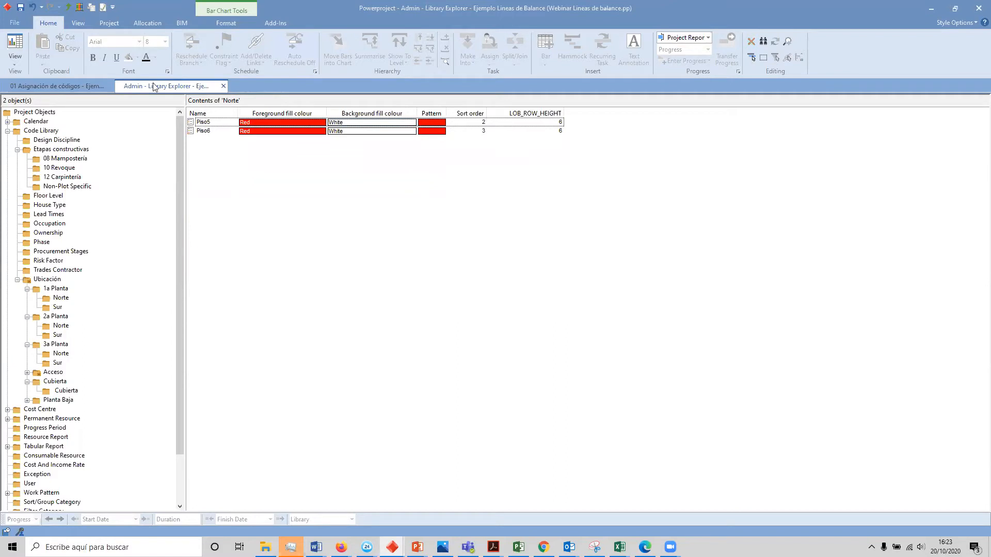
{"action": "left_click", "coordinate": [69, 7]}
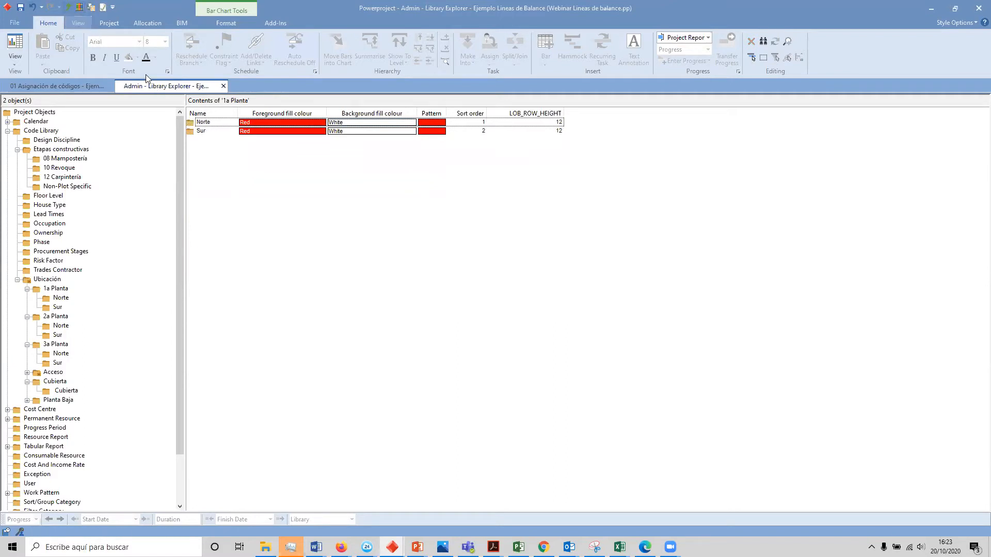
{"action": "left_click", "coordinate": [69, 7]}
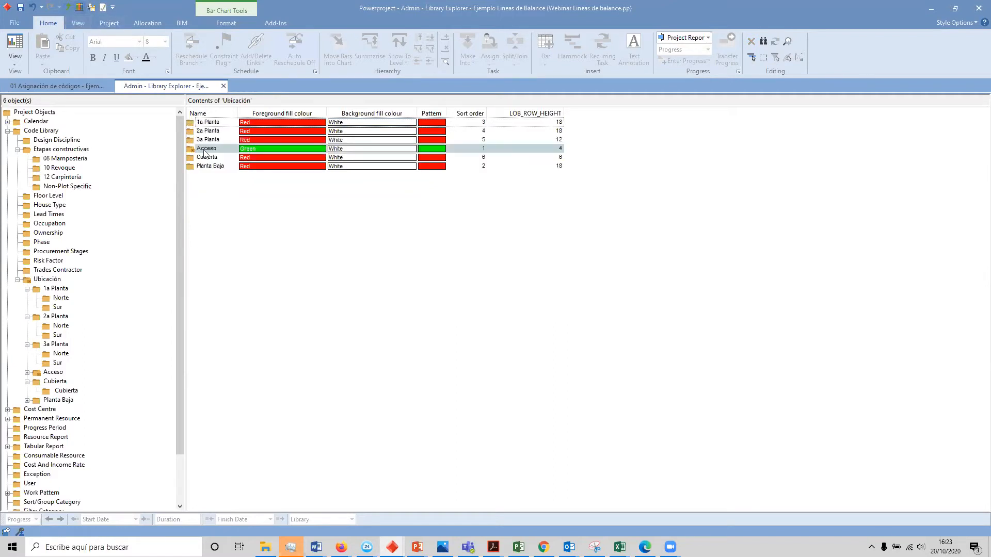
{"action": "left_click", "coordinate": [69, 8]}
Step: Return to the schedule bar chart and expand Piso 1 in Fase 1 to examine the stages assigned to its tasks
{"action": "left_click", "coordinate": [47, 86]}
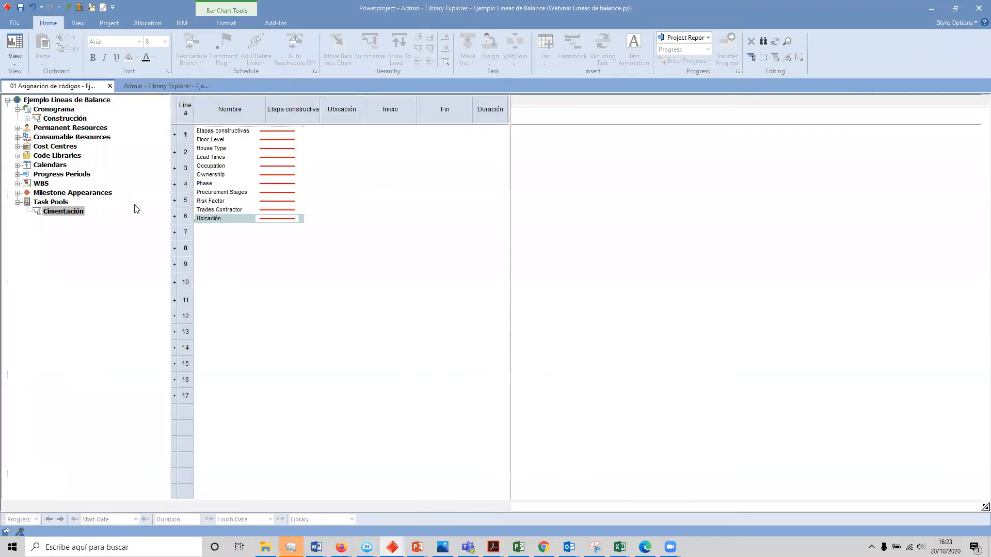
{"action": "mouse_move", "coordinate": [510, 184]}
{"action": "left_mouse_down"}
{"action": "mouse_move", "coordinate": [521, 185]}
{"action": "mouse_move", "coordinate": [510, 191]}
{"action": "left_mouse_up"}
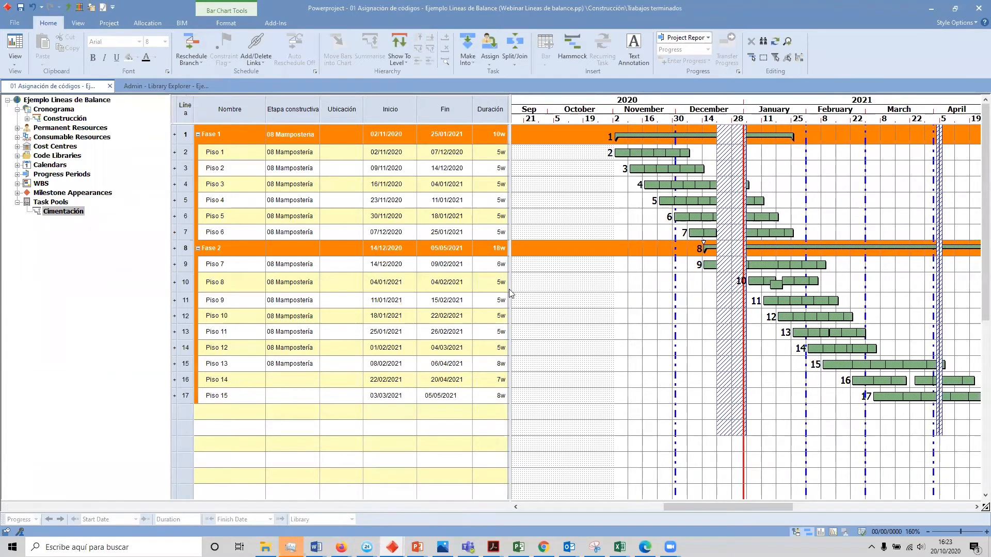
{"action": "left_click", "coordinate": [175, 156]}
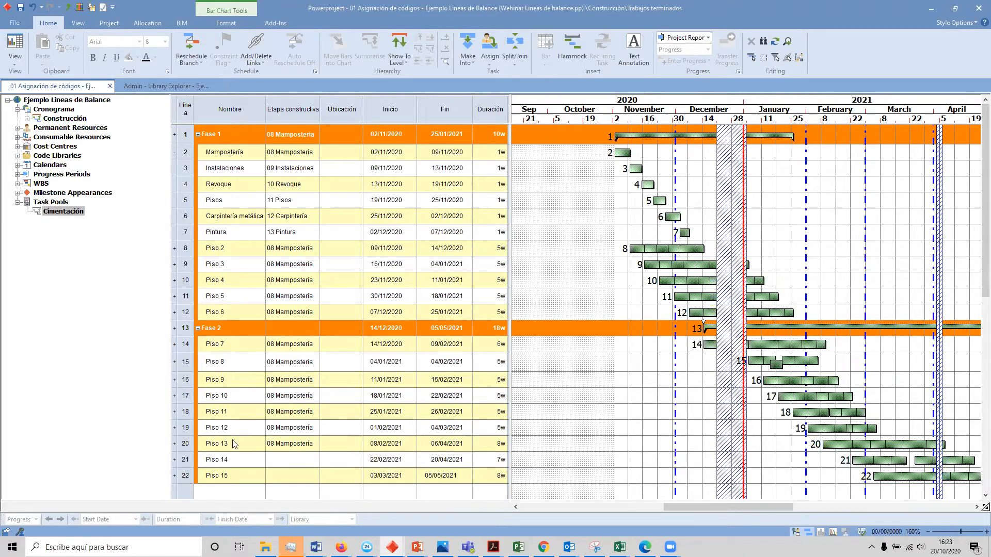
Step: Expand Piso 14 and Piso 15 into their tasks and assign the stage 08 Mampostería to Piso 14's Mampostería task
{"action": "scroll", "coordinate": [182, 438], "scroll_direction": "down", "scroll_amount": 2}
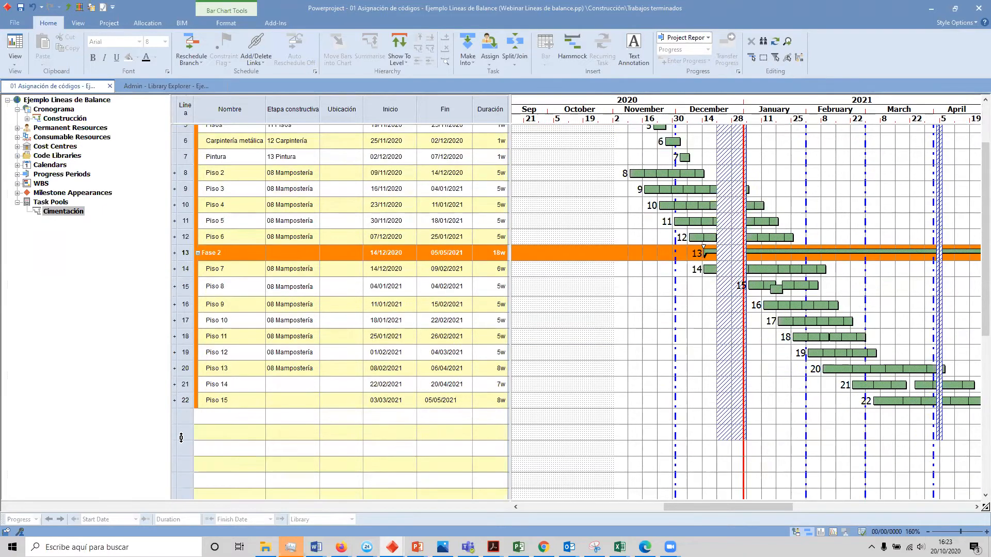
{"action": "left_click", "coordinate": [174, 384]}
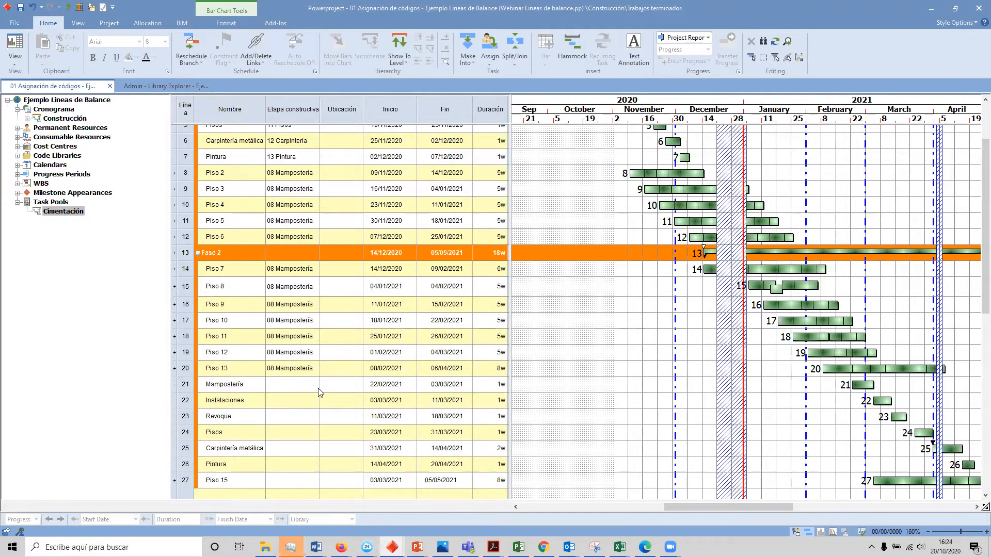
{"action": "scroll", "coordinate": [184, 461], "scroll_direction": "down", "scroll_amount": 1}
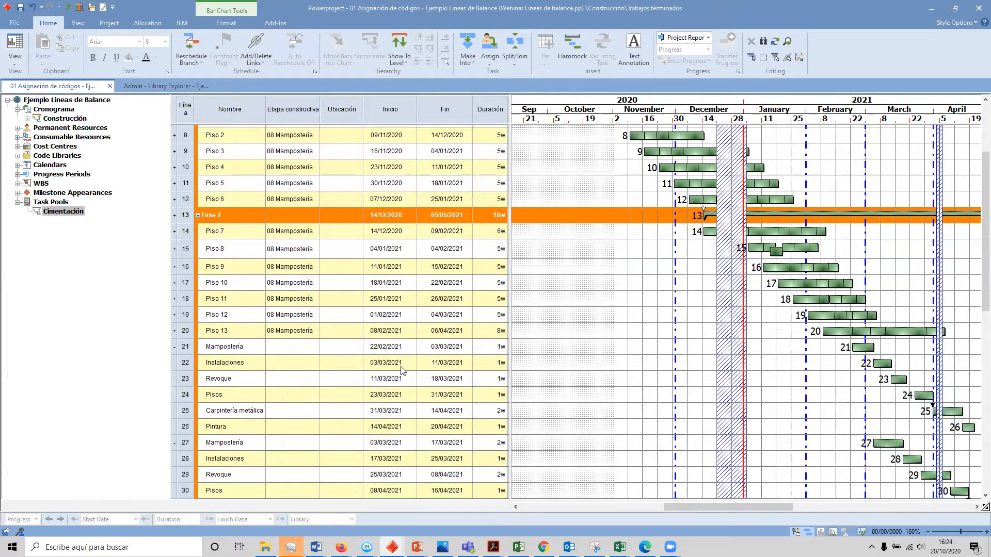
{"action": "left_click", "coordinate": [305, 351]}
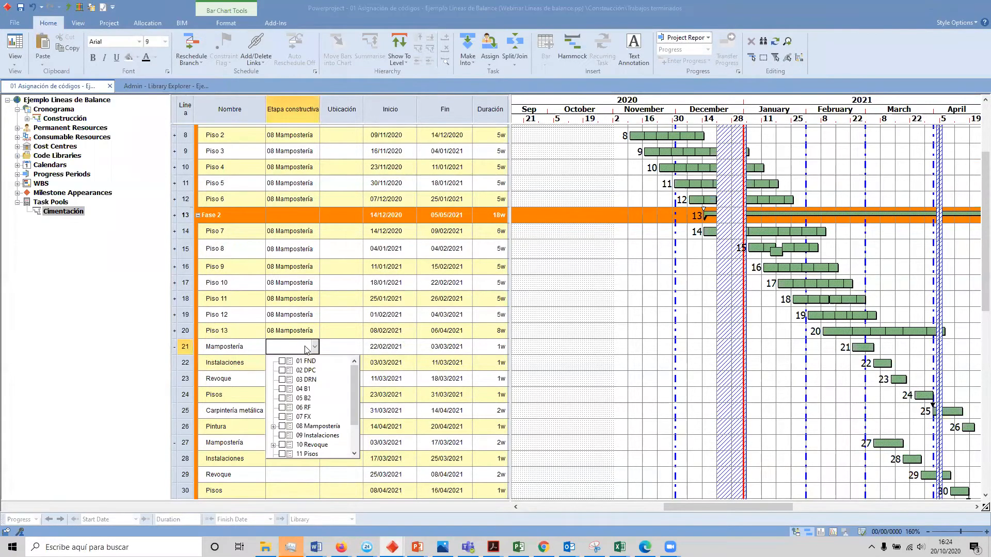
{"action": "left_click", "coordinate": [312, 427]}
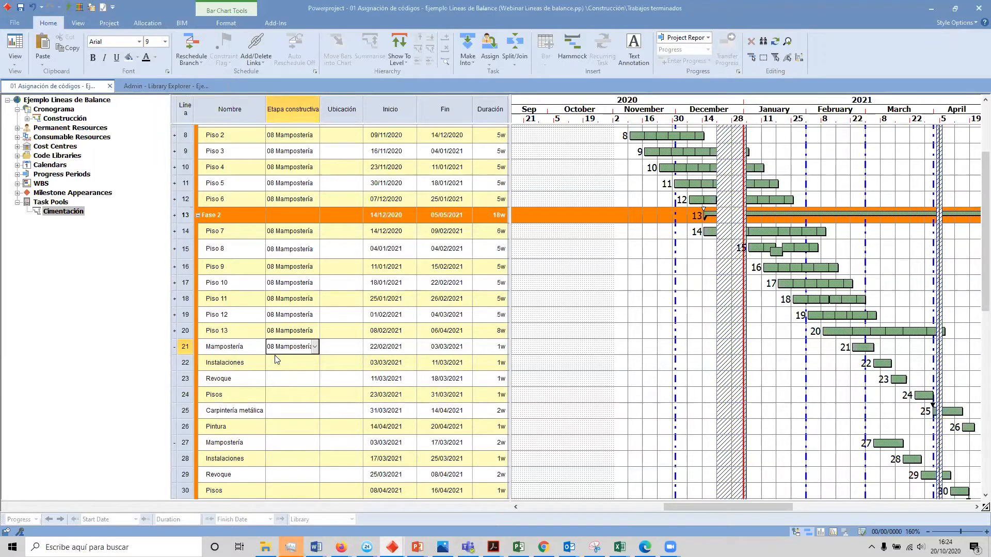
Step: Assign 09 Instalaciones and 10 Revoque from the Etapas constructivas library to Piso 14's matching task bars, including that library in the view's visible code libraries
{"action": "left_click", "coordinate": [17, 156]}
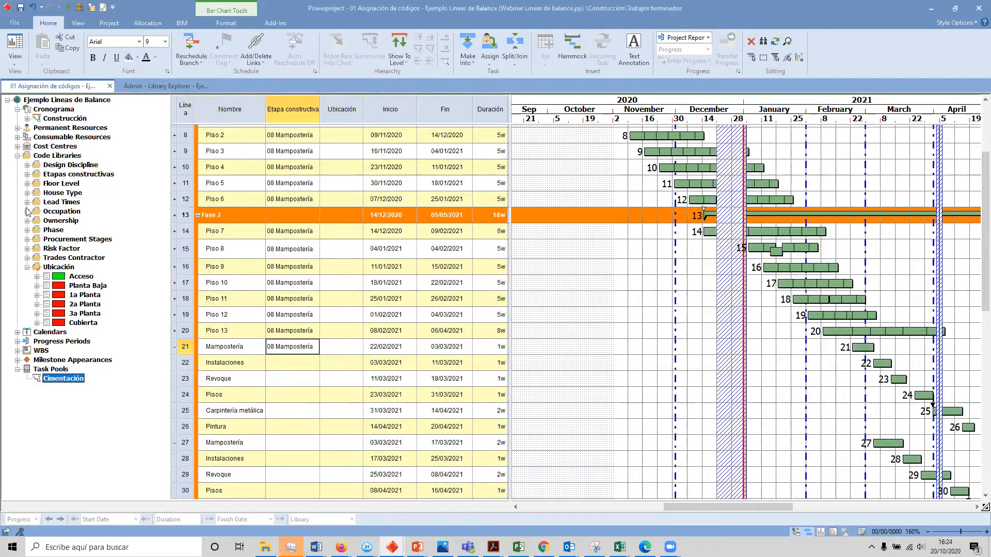
{"action": "left_click", "coordinate": [27, 175]}
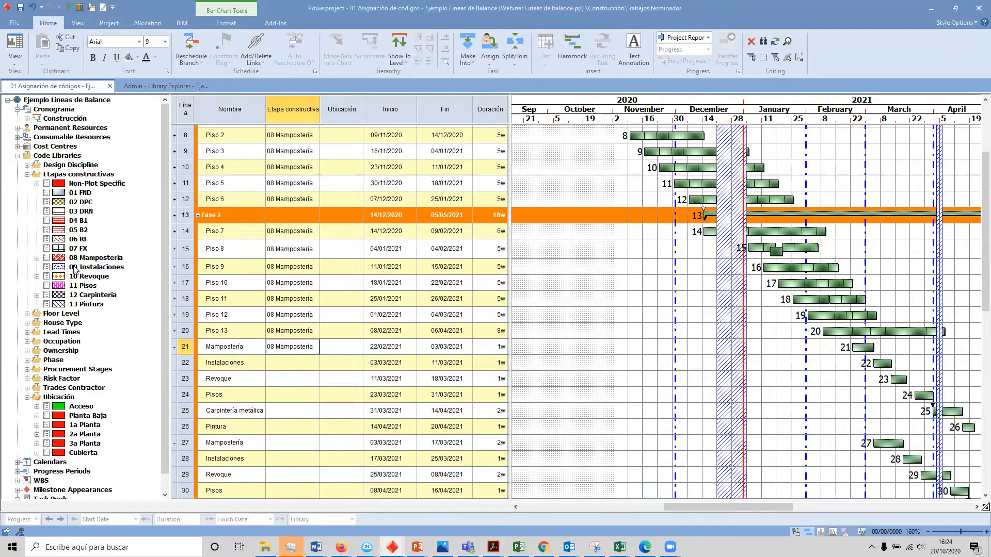
{"action": "left_click_drag", "start_coordinate": [86, 268], "coordinate": [884, 366]}
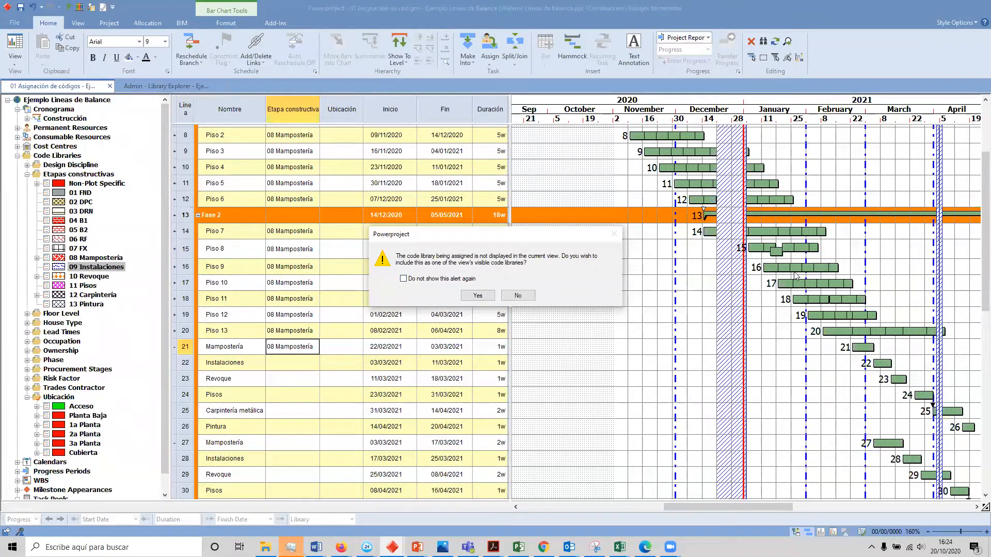
{"action": "left_click", "coordinate": [489, 296]}
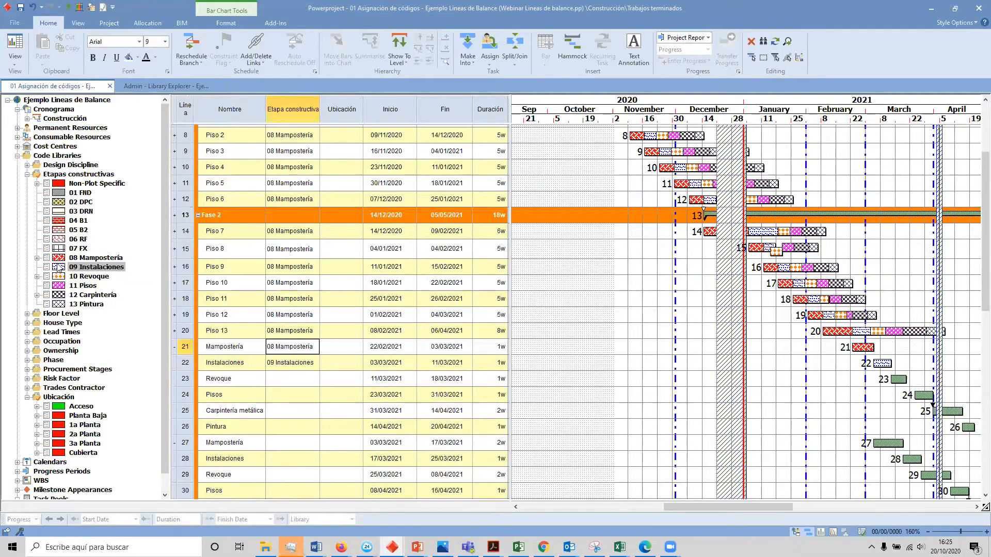
{"action": "left_click_drag", "start_coordinate": [85, 276], "coordinate": [899, 379]}
Step: Assign the stage 11 Pisos from the Etapas constructivas library to the Pisos tasks of Piso 14 and Piso 15
{"action": "scroll", "coordinate": [229, 399], "scroll_direction": "down", "scroll_amount": 1}
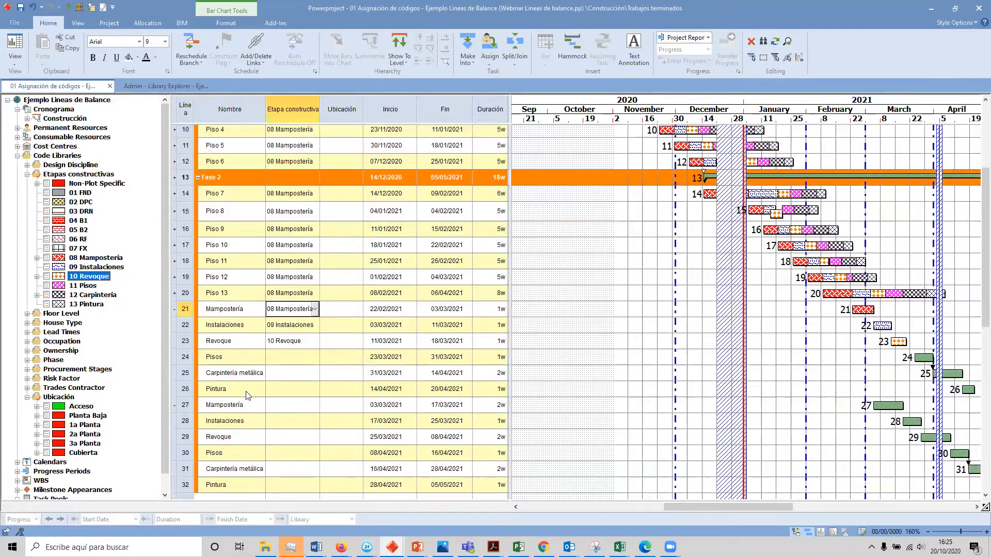
{"action": "left_click", "coordinate": [947, 374]}
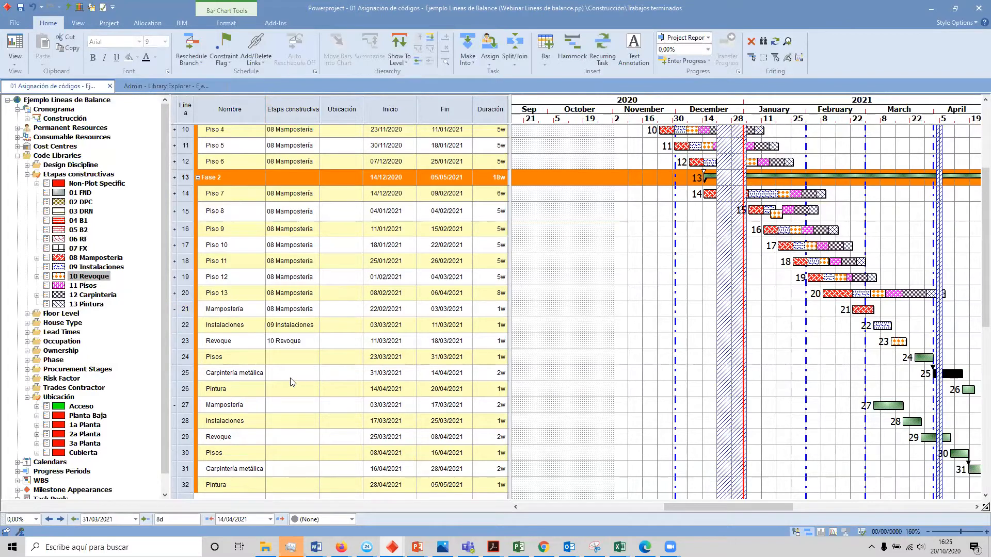
{"action": "left_click", "coordinate": [922, 357]}
{"action": "left_click", "coordinate": [958, 454], "text": "ctrl"}
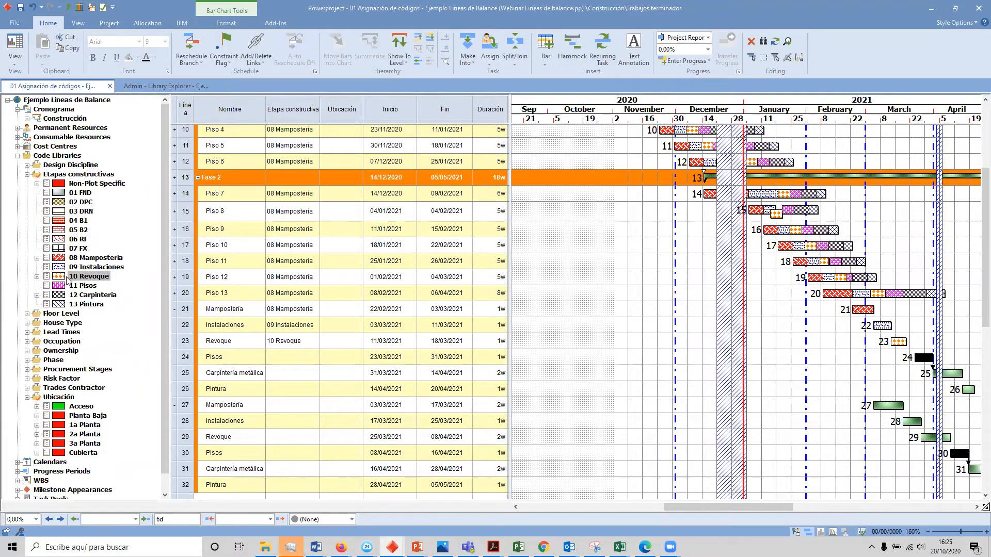
{"action": "left_click_drag", "start_coordinate": [82, 286], "coordinate": [916, 359]}
{"action": "left_click", "coordinate": [898, 379]}
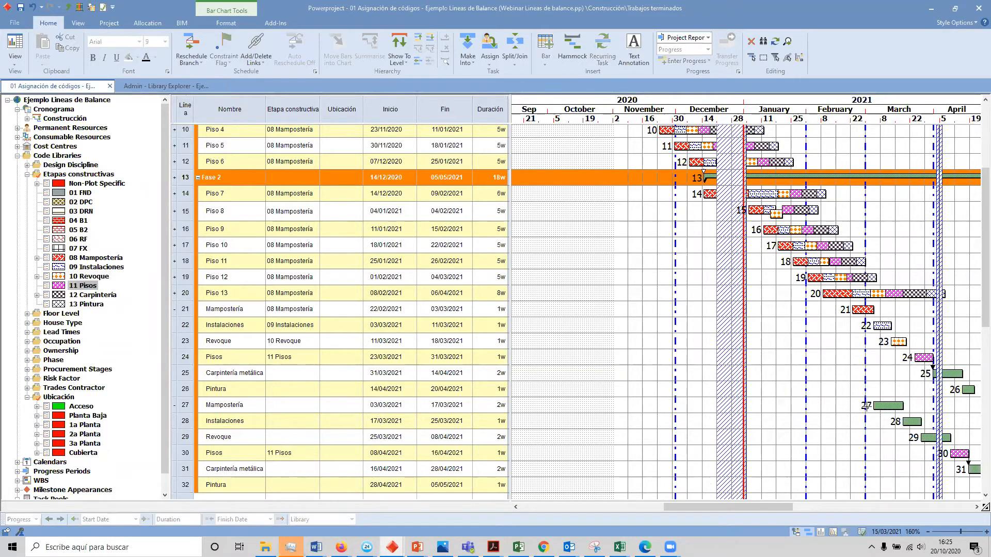
Step: Assign 12 Carpintería to both Carpintería metálica tasks and 13 Pintura to both Pintura tasks of Piso 14 and Piso 15
{"action": "left_click", "coordinate": [950, 374]}
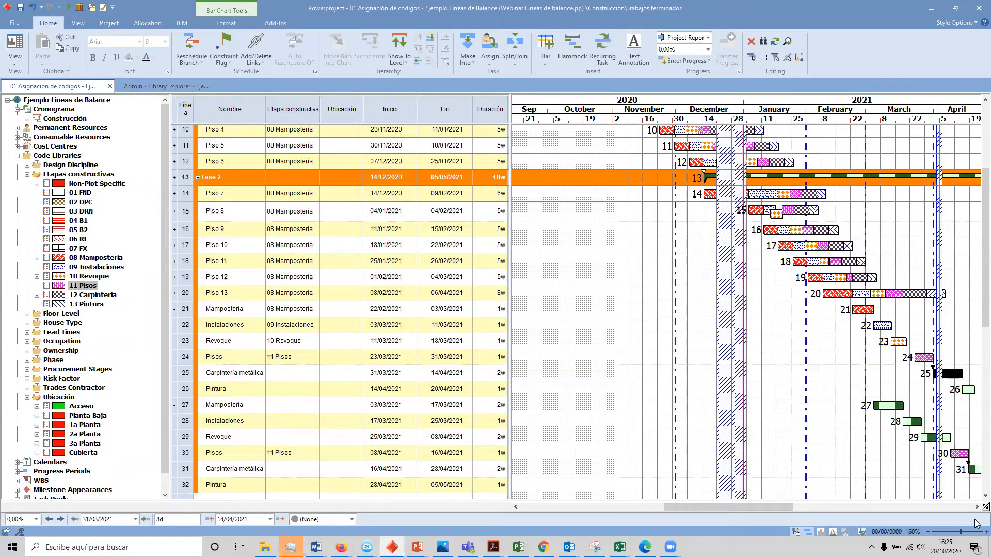
{"action": "left_click", "coordinate": [974, 469], "text": "ctrl"}
{"action": "left_click_drag", "start_coordinate": [82, 294], "coordinate": [913, 377]}
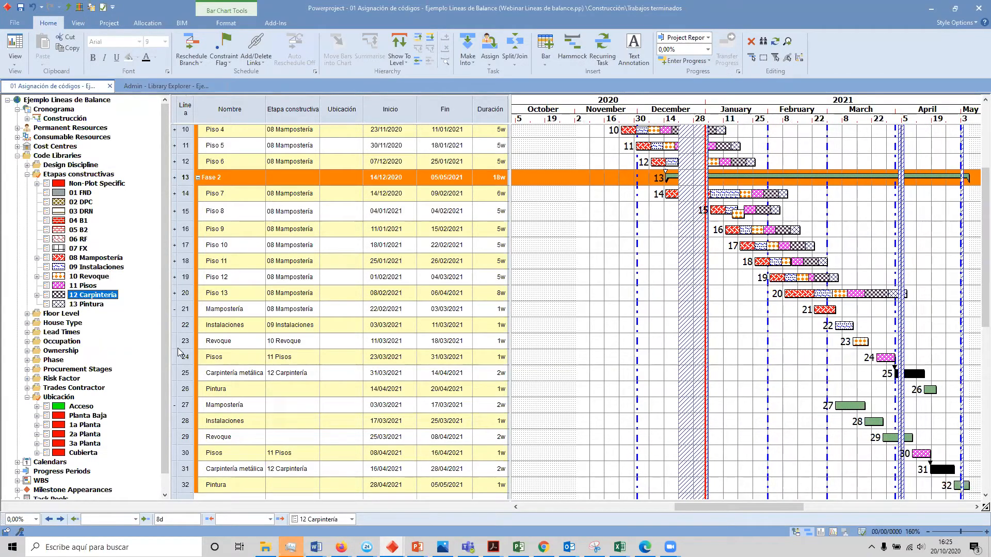
{"action": "left_click", "coordinate": [930, 390]}
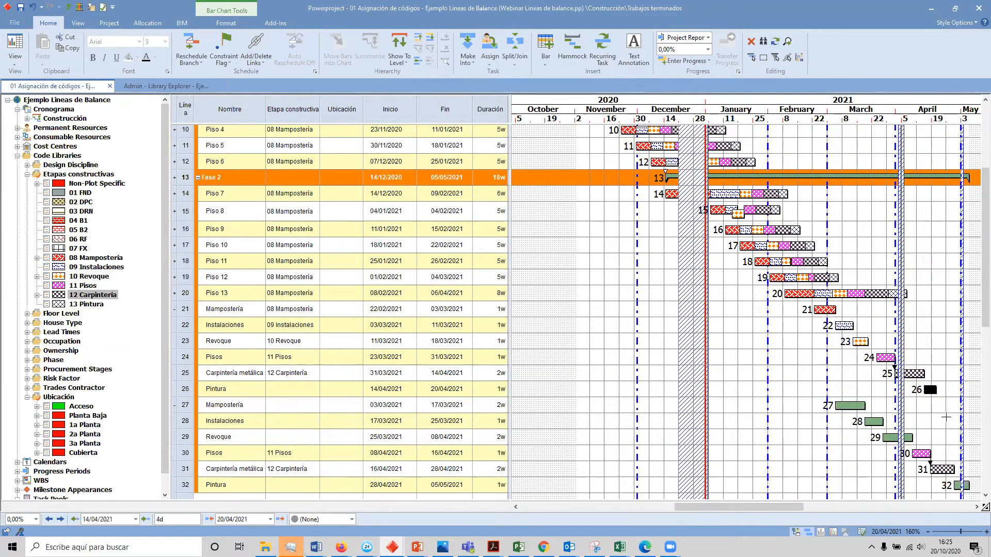
{"action": "left_click", "coordinate": [956, 485], "text": "ctrl"}
{"action": "left_click_drag", "start_coordinate": [85, 309], "coordinate": [931, 393]}
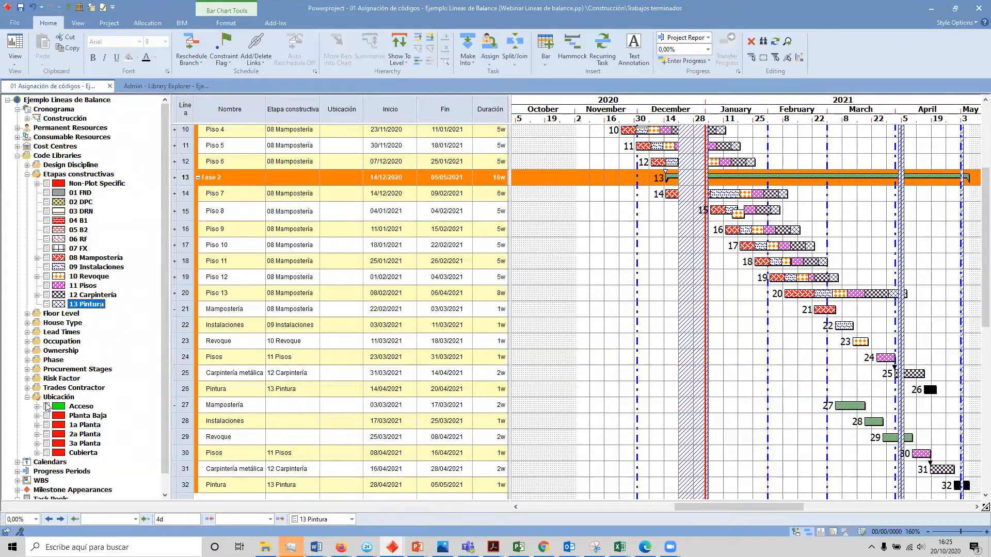
Step: Assign 08 Mampostería, 09 Instalaciones and 10 Revoque to Piso 15's matching tasks, and collapse Piso 14 and Piso 15 into single rows
{"action": "left_click_drag", "start_coordinate": [86, 258], "coordinate": [848, 405]}
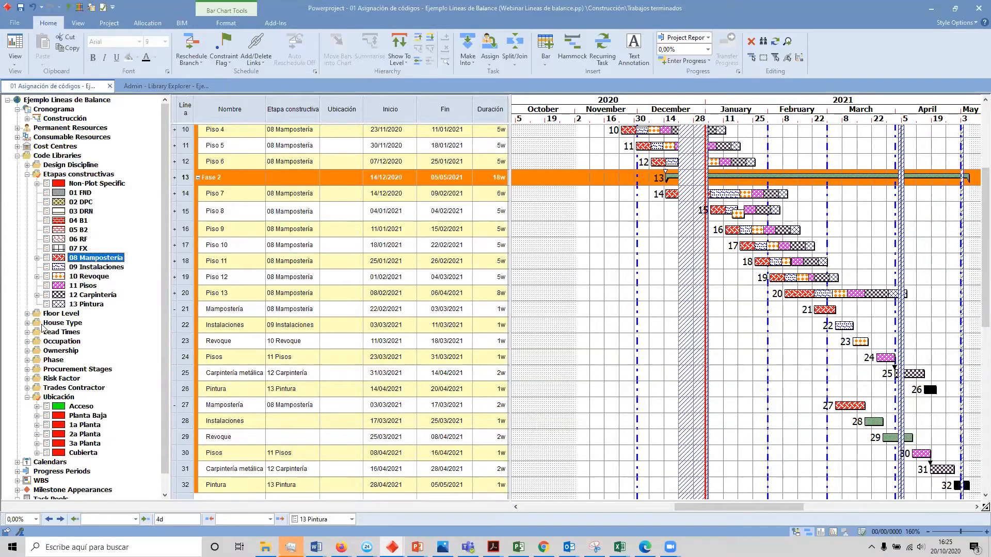
{"action": "left_click_drag", "start_coordinate": [85, 268], "coordinate": [872, 426]}
{"action": "left_click_drag", "start_coordinate": [82, 276], "coordinate": [891, 439]}
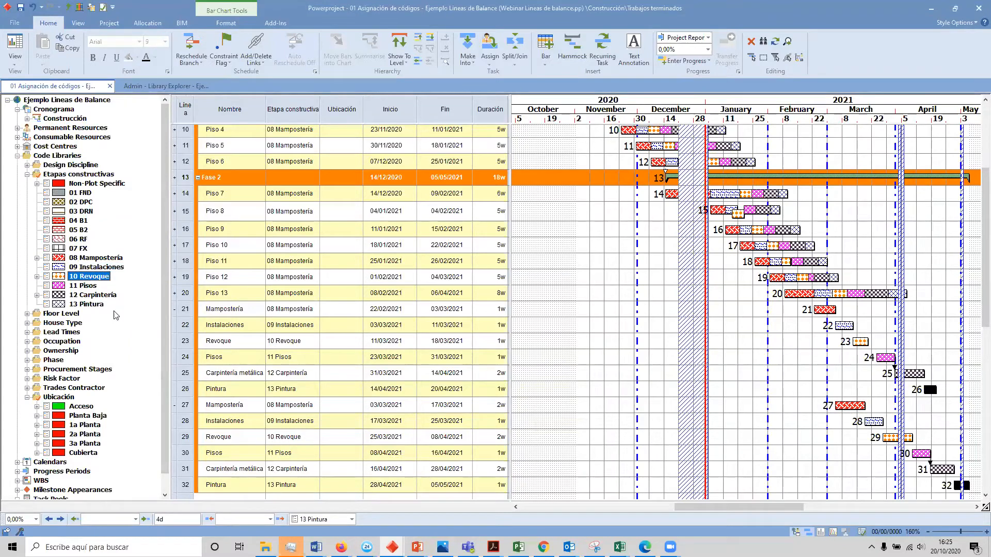
{"action": "left_click", "coordinate": [174, 309]}
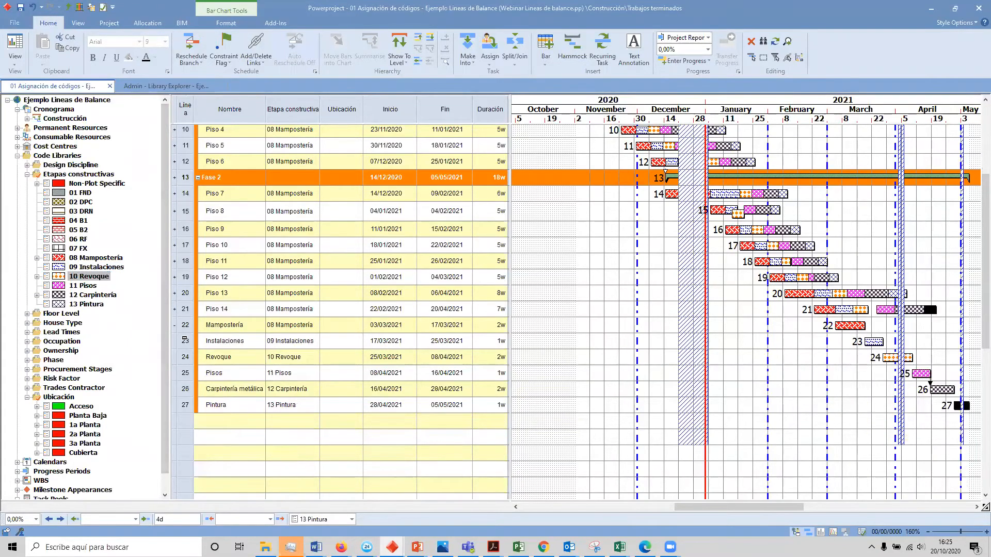
{"action": "left_click", "coordinate": [177, 327]}
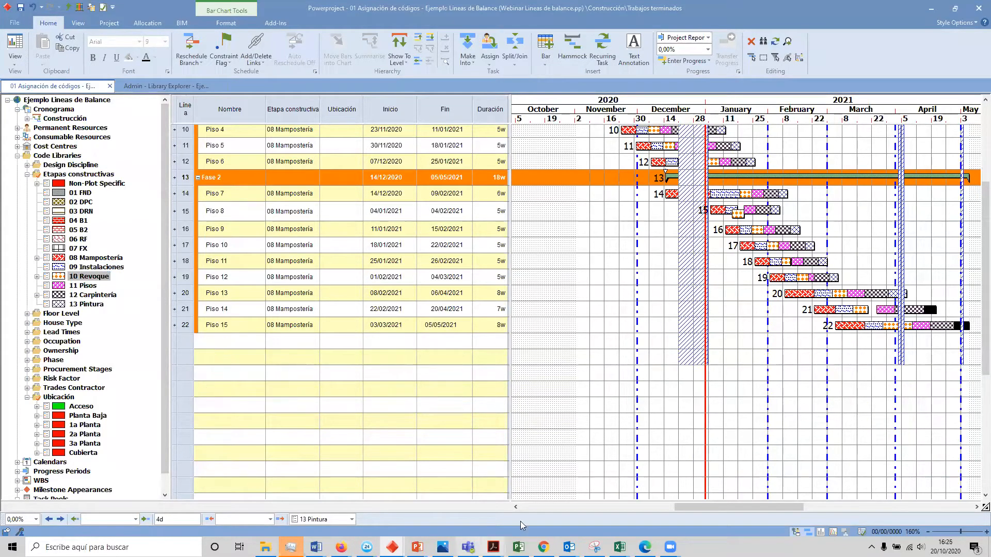
Step: Delete the existing Line of Balance graph, create a new one below the bar chart and enlarge its pane
{"action": "left_click", "coordinate": [116, 23]}
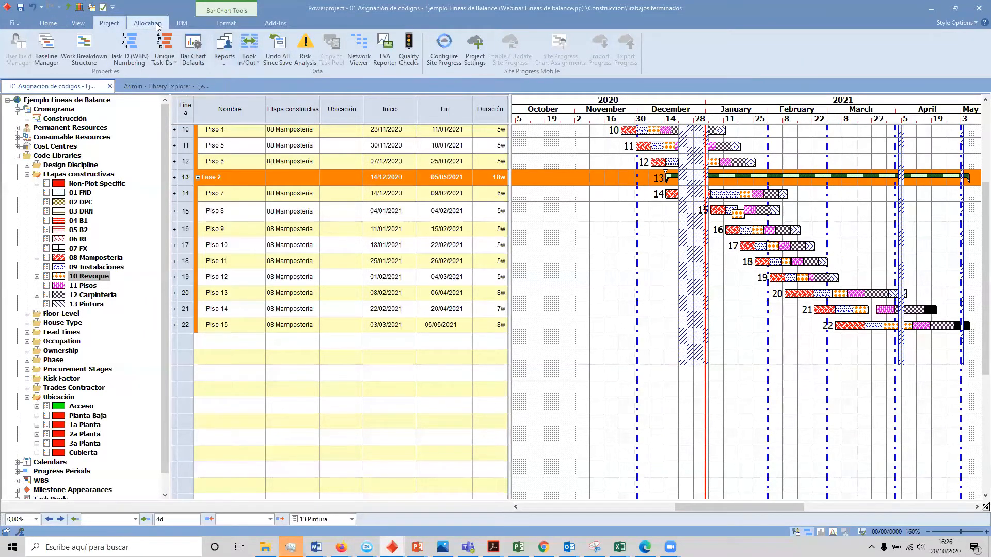
{"action": "left_click", "coordinate": [87, 20]}
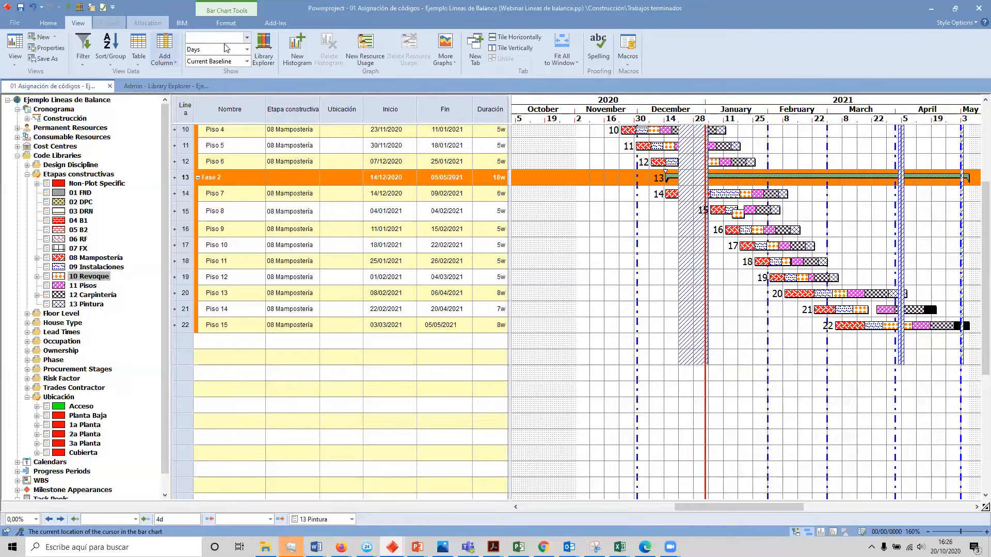
{"action": "left_click", "coordinate": [444, 58]}
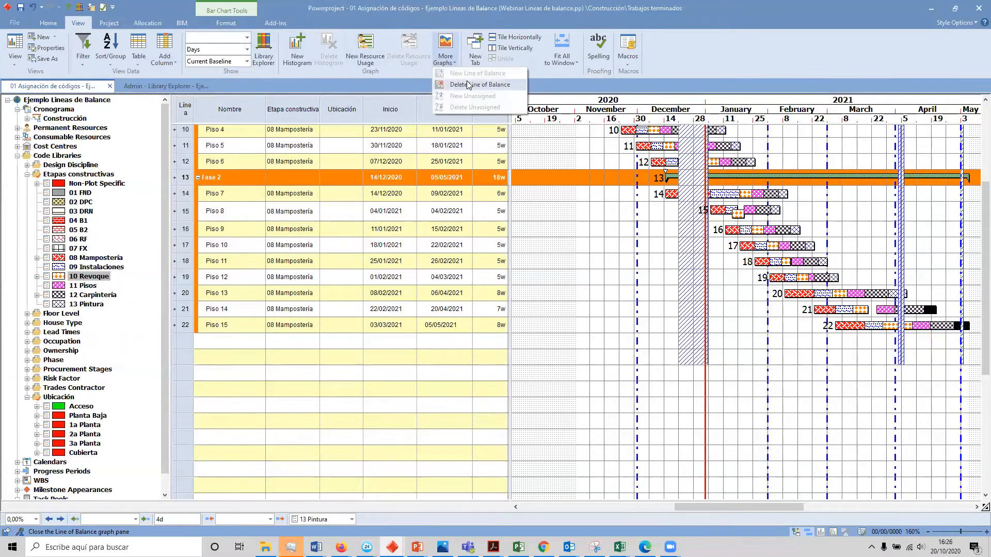
{"action": "left_click", "coordinate": [468, 85]}
{"action": "left_click", "coordinate": [445, 57]}
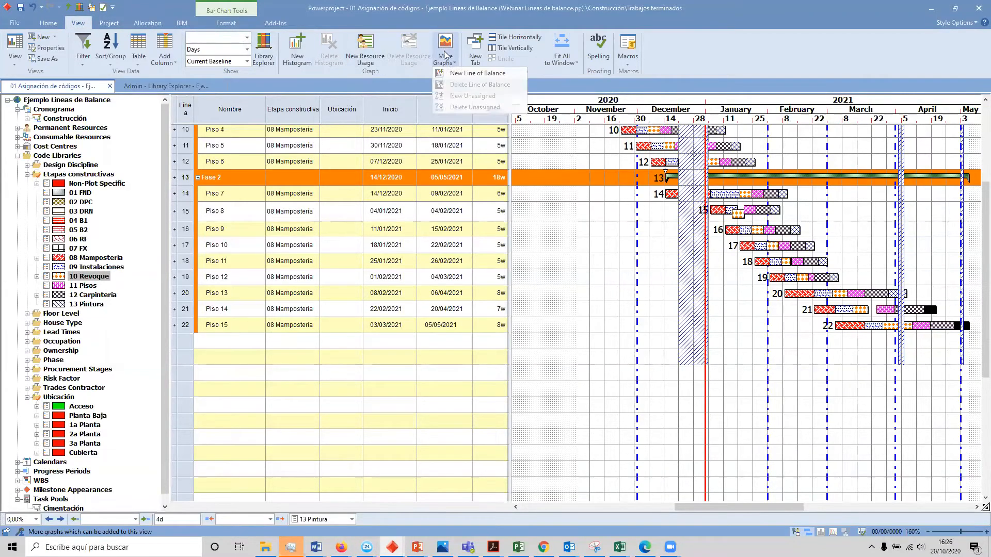
{"action": "left_click", "coordinate": [466, 73]}
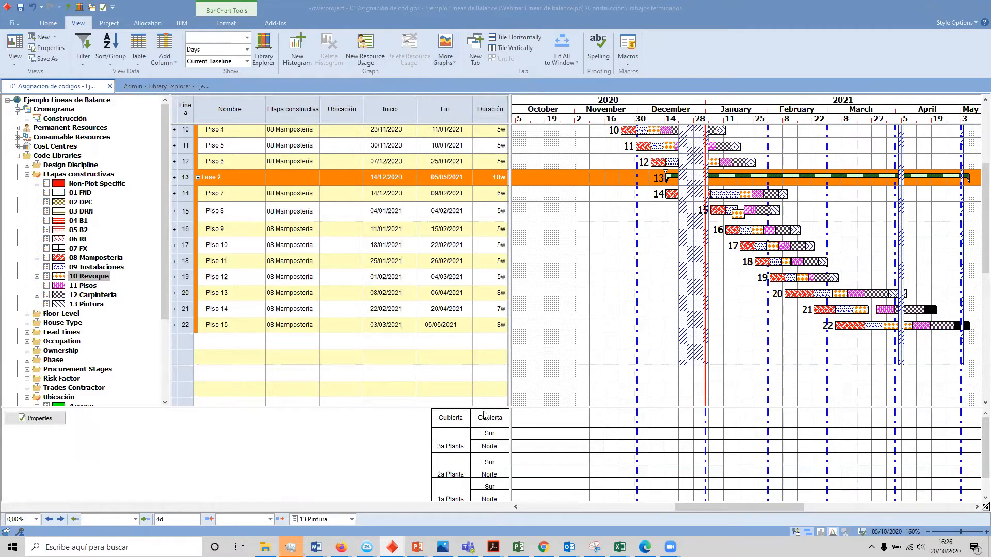
{"action": "left_click_drag", "start_coordinate": [461, 407], "coordinate": [418, 342]}
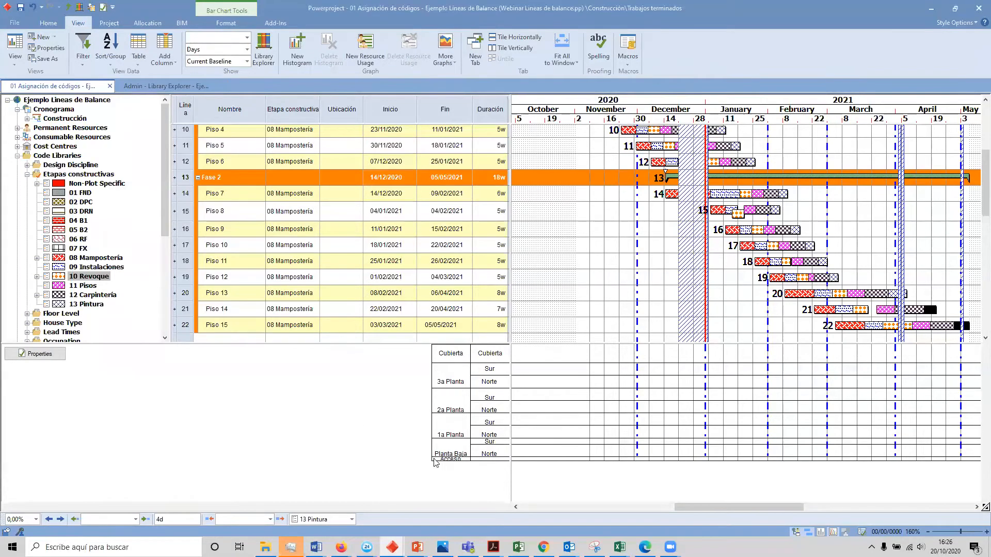
Step: Check the stage code library in the Line of Balance properties, and apply a pale blue-grey background to the graph
{"action": "left_click", "coordinate": [31, 354]}
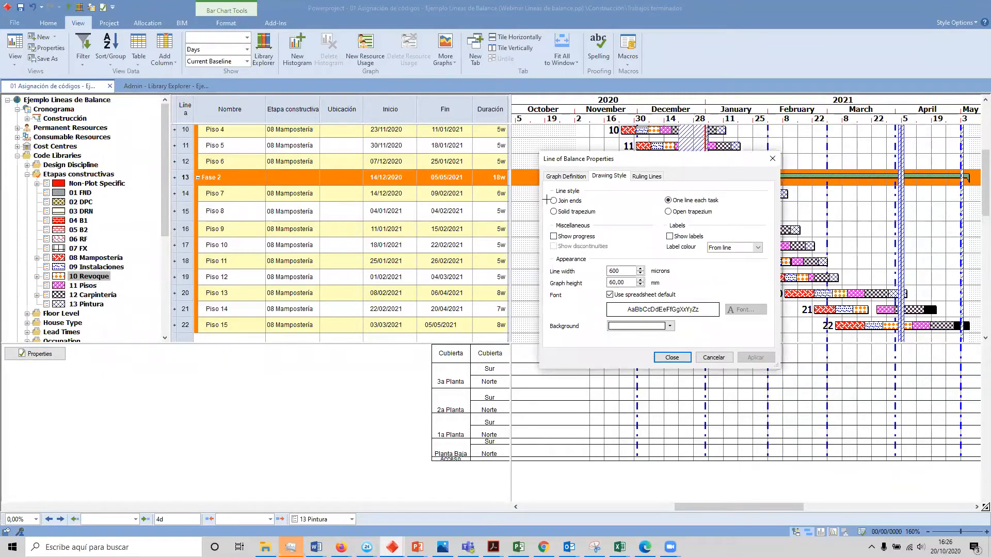
{"action": "left_click", "coordinate": [554, 178]}
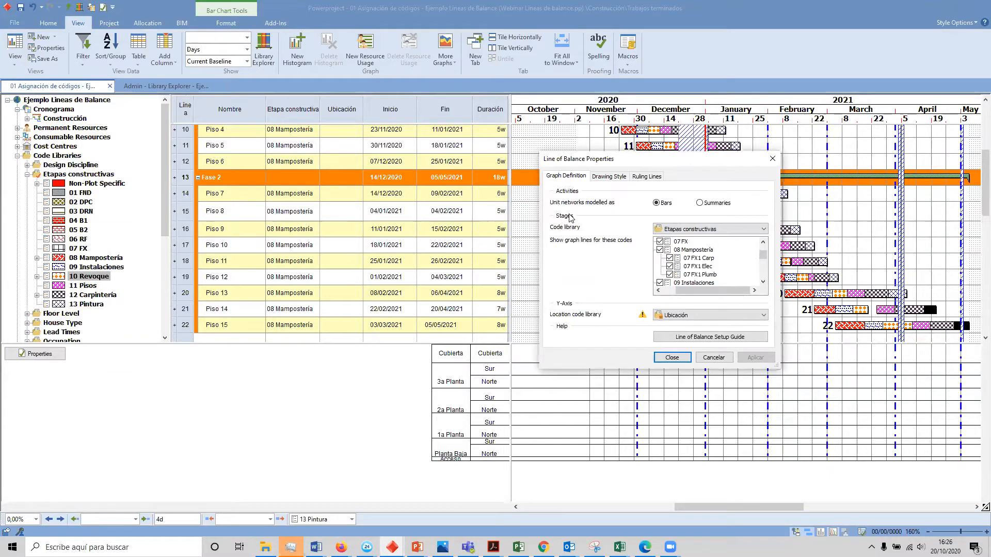
{"action": "left_click", "coordinate": [688, 233]}
{"action": "left_click", "coordinate": [687, 233]}
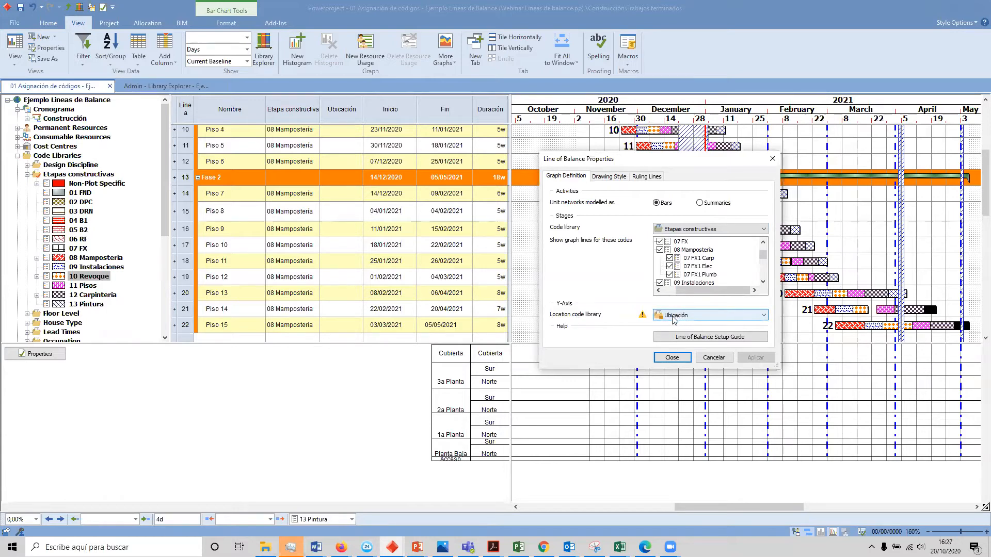
{"action": "left_click", "coordinate": [607, 177]}
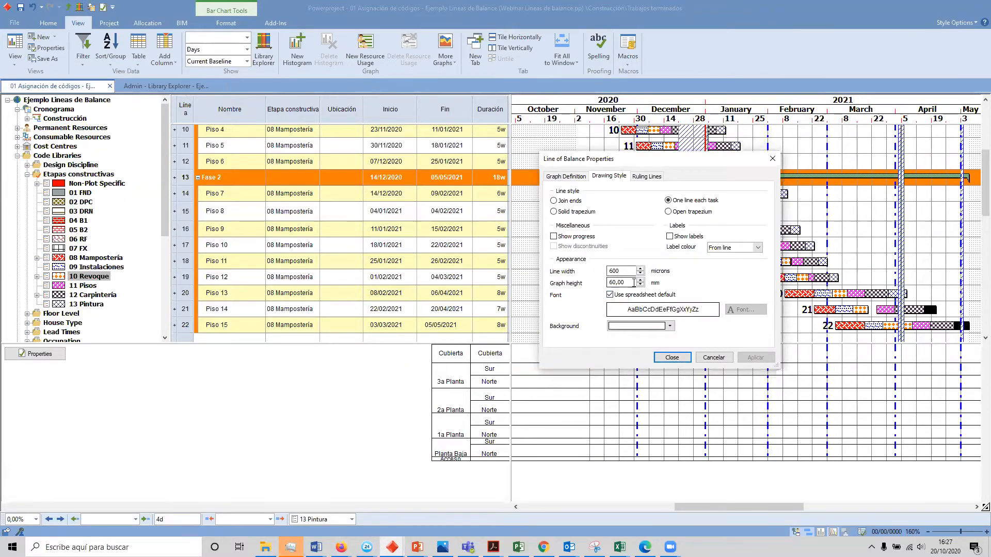
{"action": "left_click", "coordinate": [641, 327]}
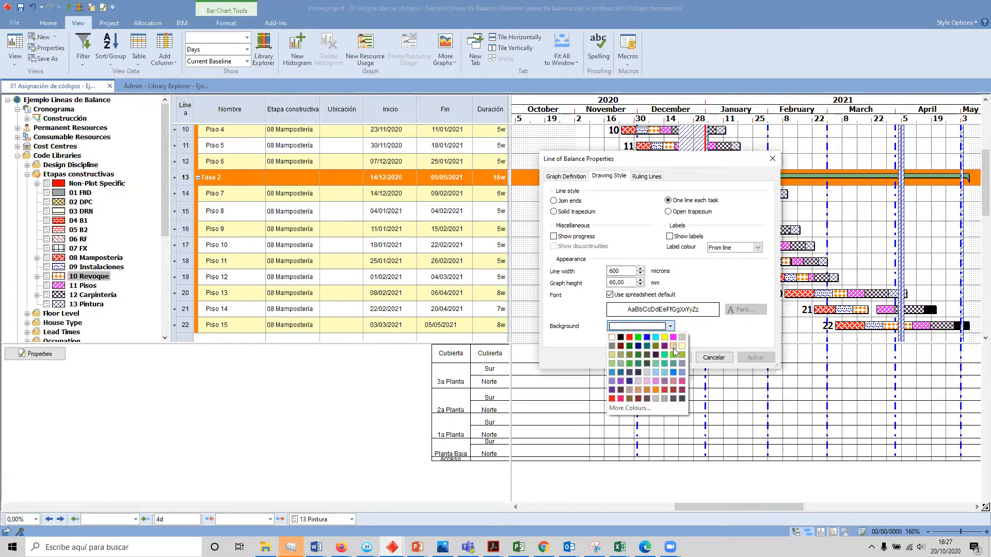
{"action": "left_click", "coordinate": [646, 372]}
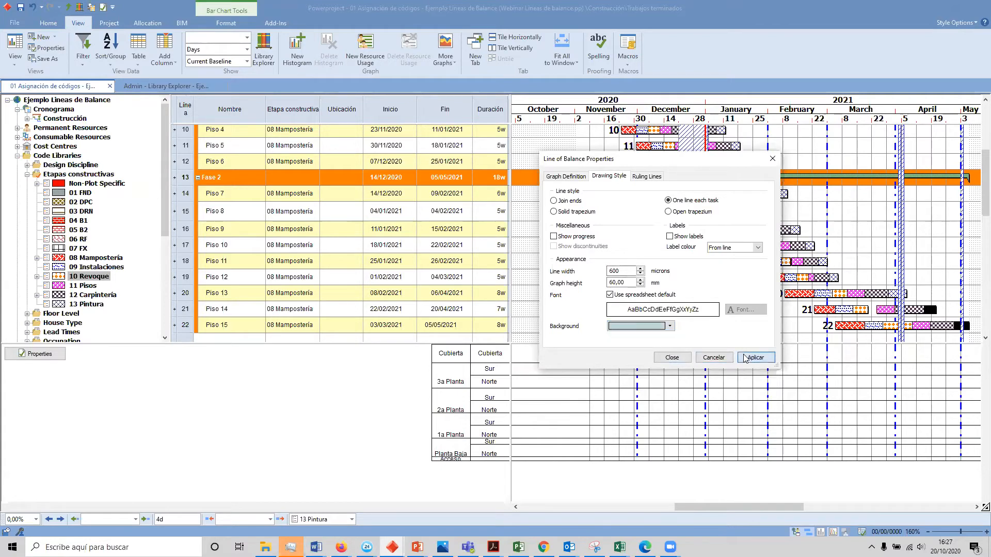
{"action": "left_click", "coordinate": [755, 358]}
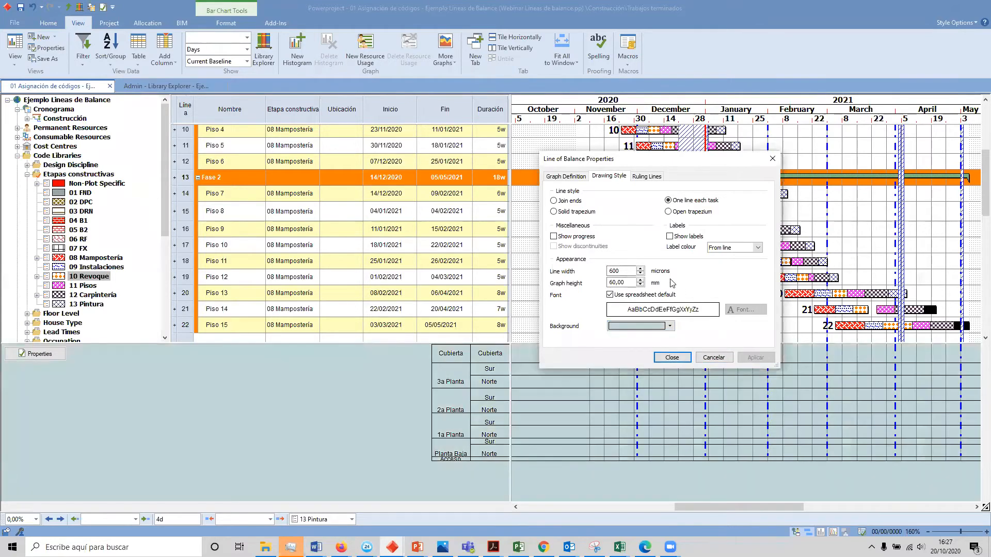
Step: Add ruling line level 2 to the Line of Balance graph
{"action": "left_click", "coordinate": [647, 178]}
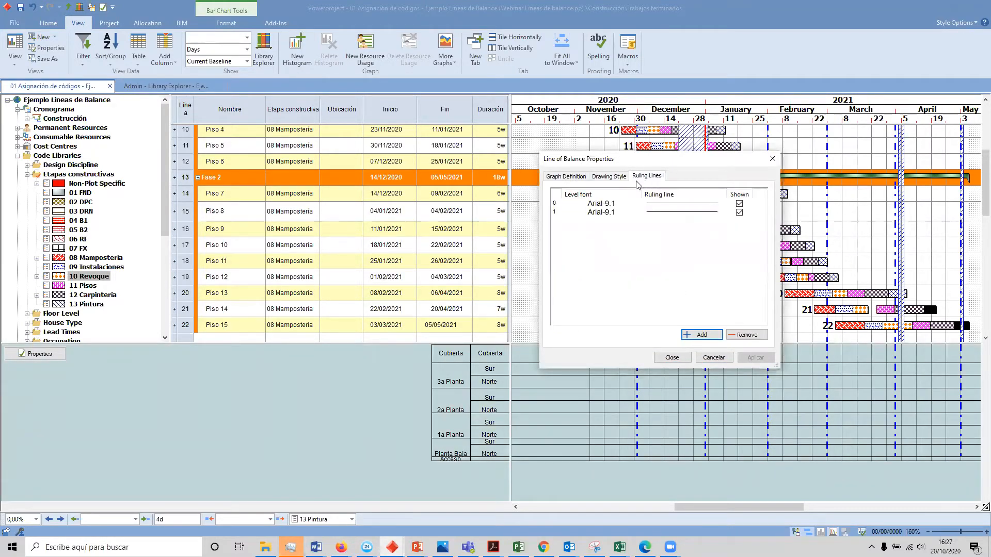
{"action": "key", "text": "alt+Tab"}
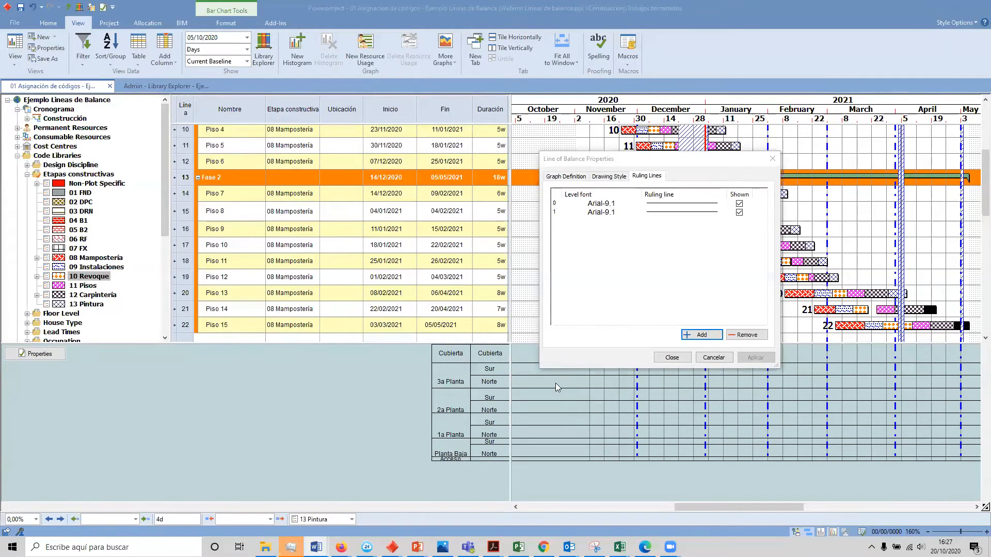
{"action": "left_click", "coordinate": [701, 336]}
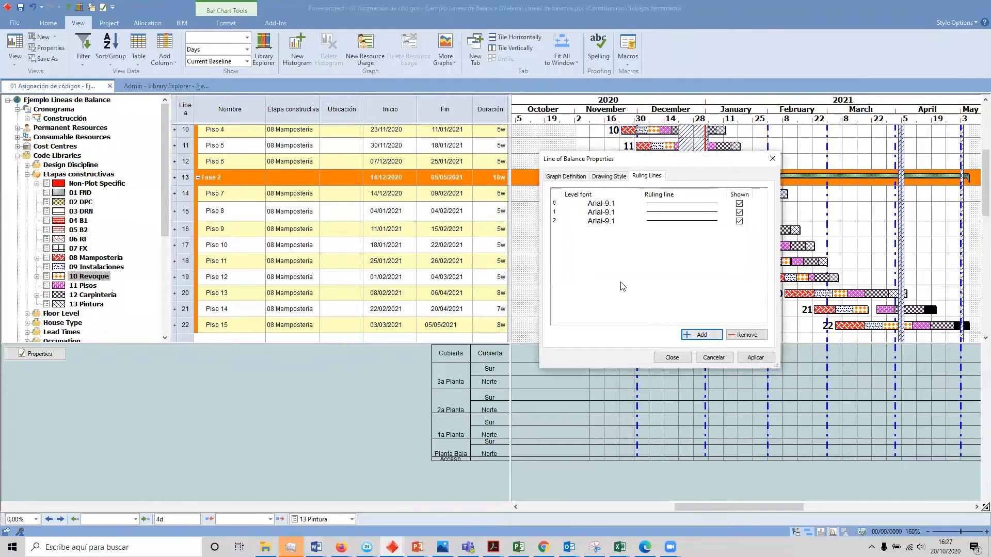
Step: Set the font of ruling line level 0 to Arial 14 in red
{"action": "double_click", "coordinate": [607, 205]}
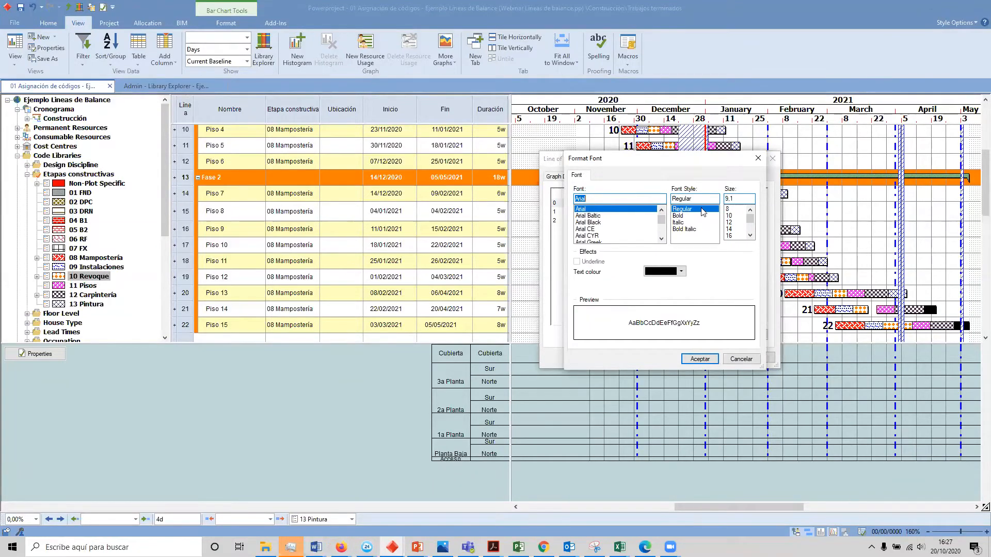
{"action": "left_click", "coordinate": [751, 236]}
{"action": "left_click", "coordinate": [750, 236]}
{"action": "left_click", "coordinate": [736, 209]}
{"action": "left_click", "coordinate": [731, 216]}
{"action": "left_click", "coordinate": [676, 273]}
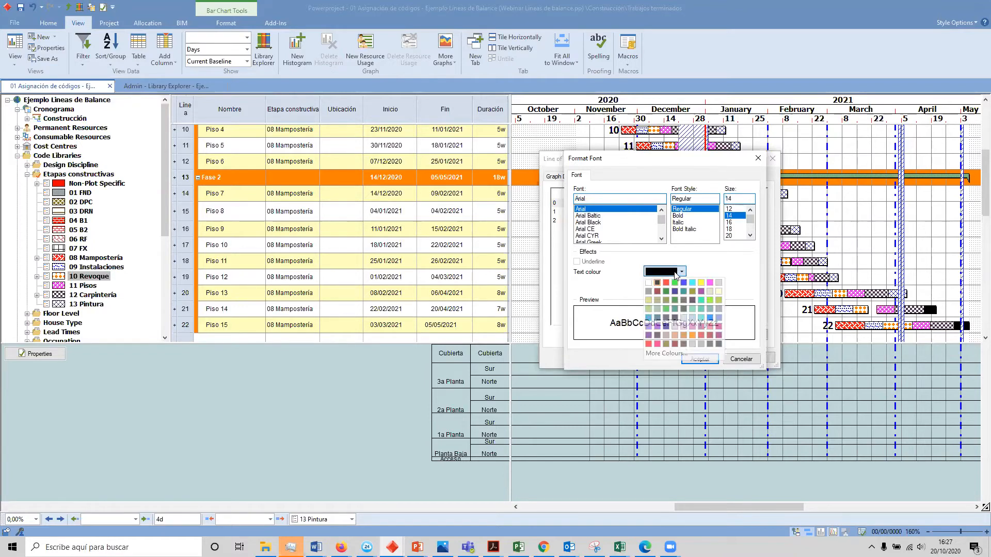
{"action": "left_click", "coordinate": [666, 283]}
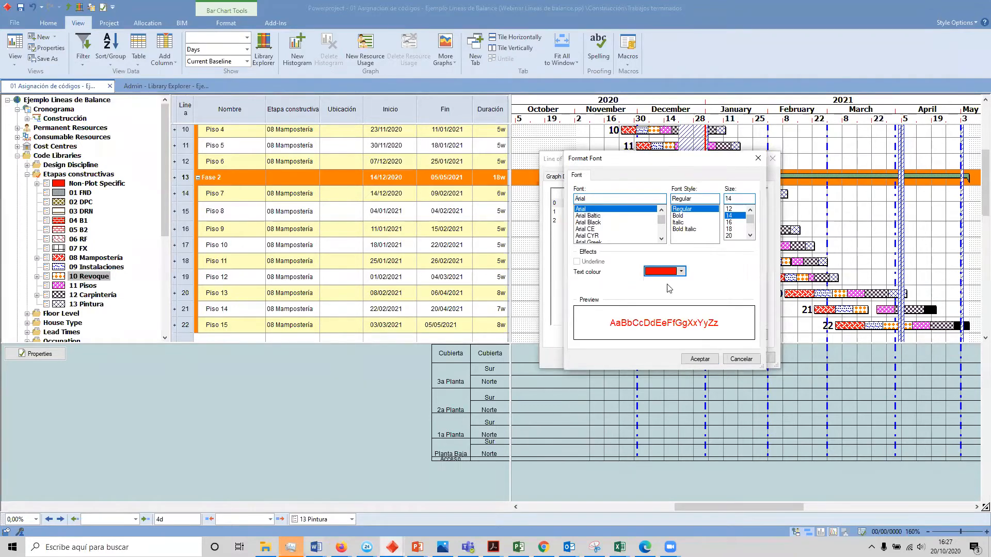
{"action": "left_click", "coordinate": [699, 359]}
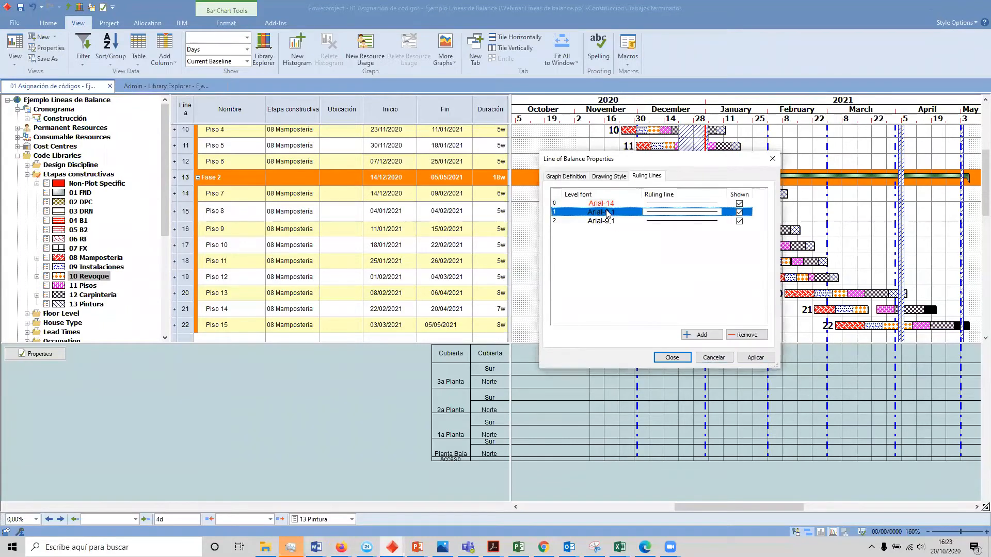
Step: Set the font of ruling line level 1 to Arial 10 in blue
{"action": "double_click", "coordinate": [607, 212]}
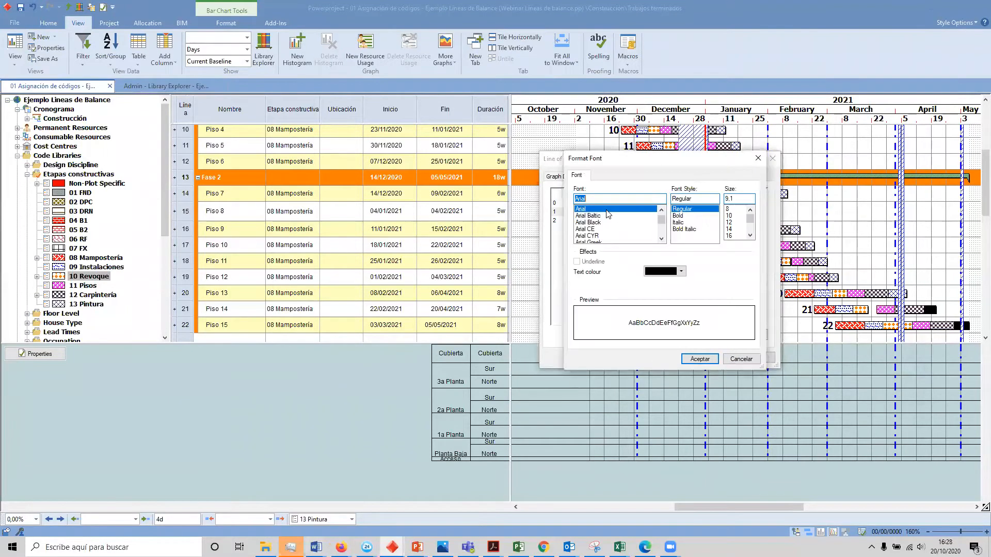
{"action": "left_click", "coordinate": [729, 216]}
{"action": "left_click", "coordinate": [681, 272]}
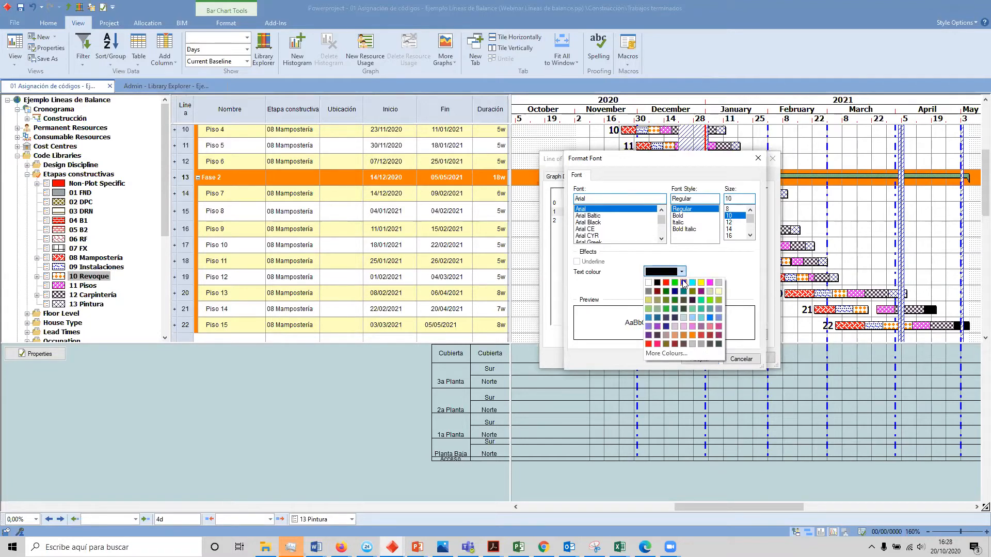
{"action": "left_click", "coordinate": [684, 283]}
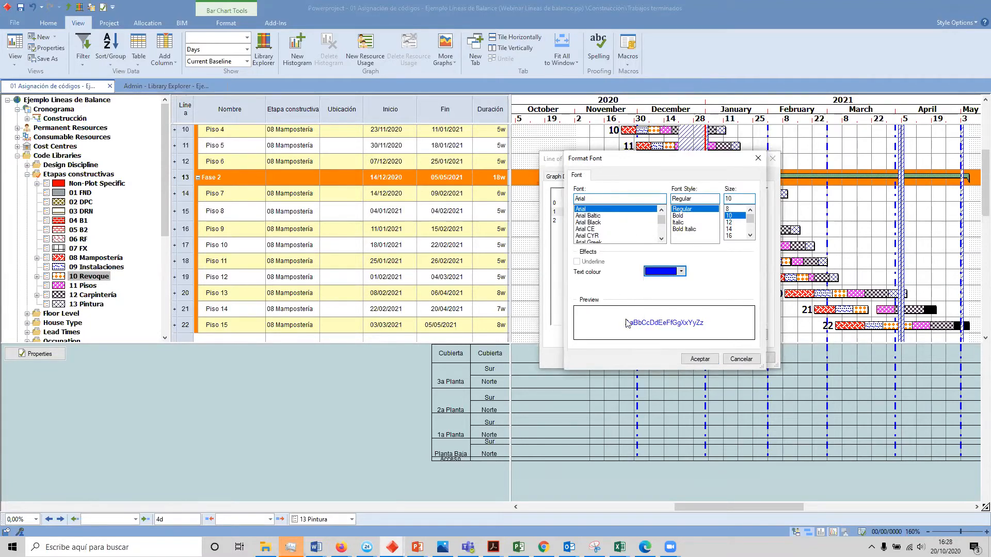
{"action": "left_click", "coordinate": [700, 359]}
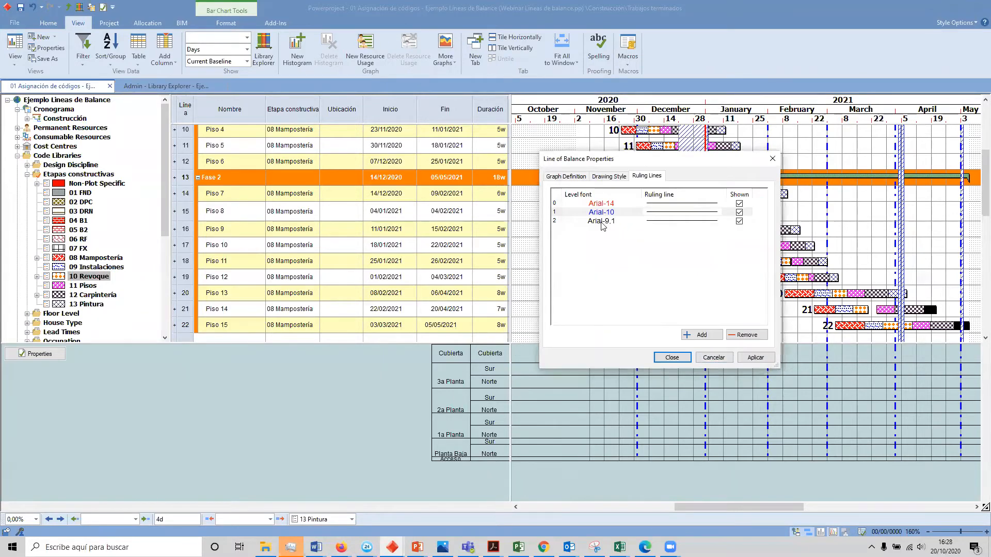
Step: Accept the existing font for ruling line level 2, apply the ruling line settings and close the Line of Balance properties
{"action": "double_click", "coordinate": [601, 222]}
{"action": "left_click", "coordinate": [700, 358]}
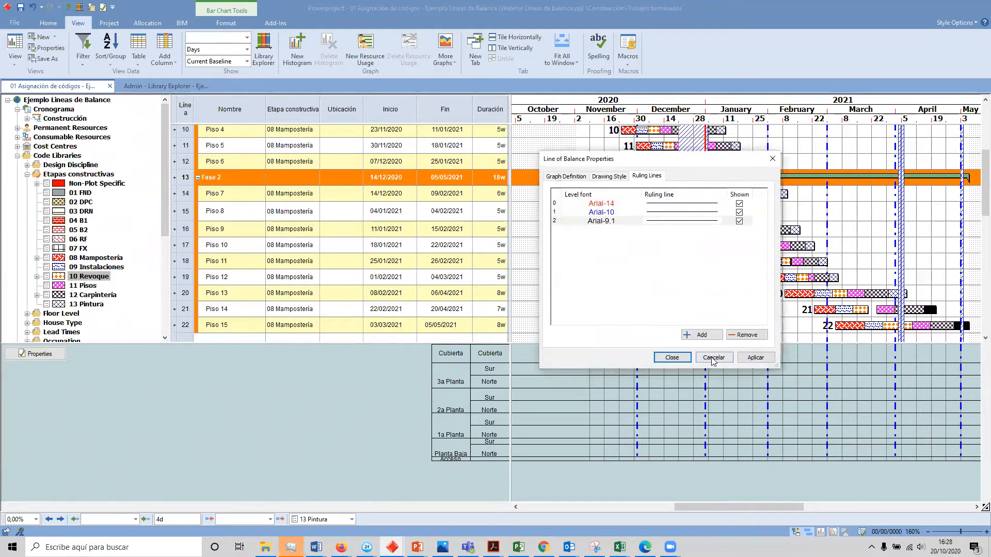
{"action": "left_click", "coordinate": [755, 358]}
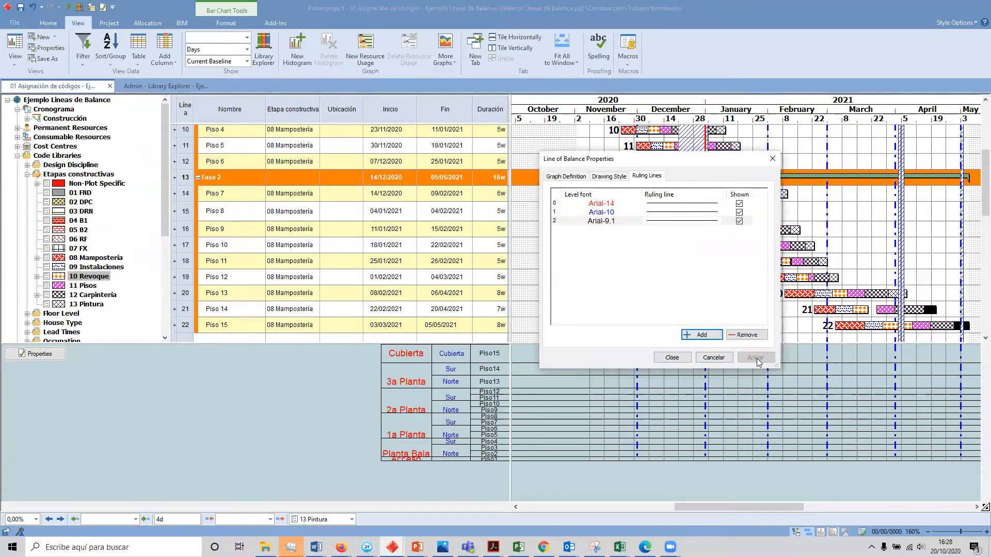
{"action": "left_click", "coordinate": [672, 357]}
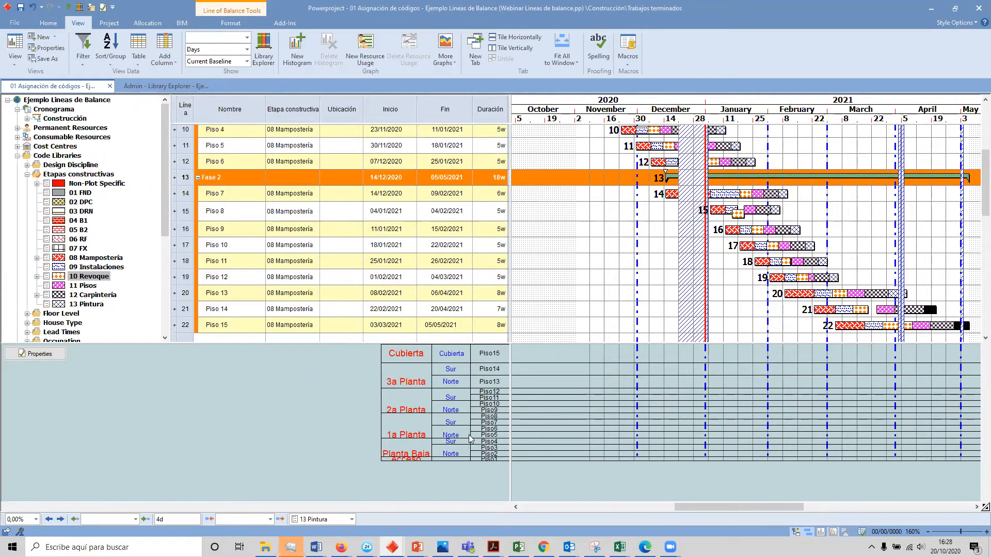
Step: Examine the Ubicación code library, including the 1a Planta and Norte sublevels, for sort orders and row heights
{"action": "left_click", "coordinate": [187, 88]}
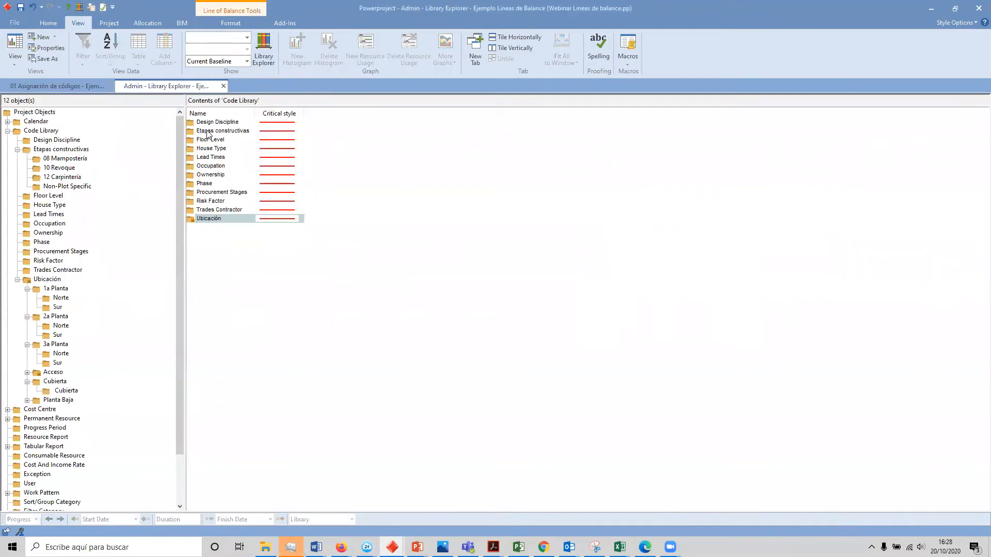
{"action": "double_click", "coordinate": [203, 218]}
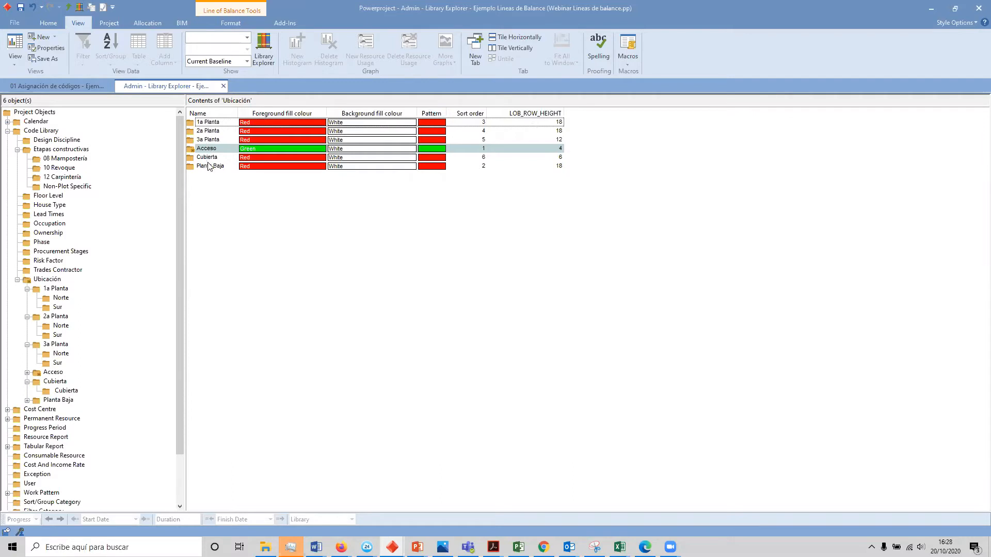
{"action": "double_click", "coordinate": [210, 124]}
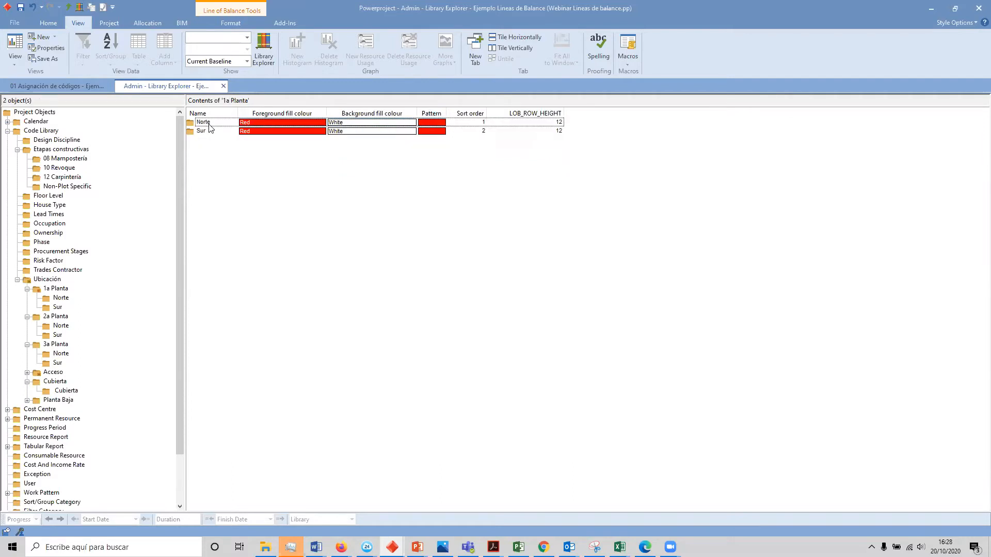
{"action": "double_click", "coordinate": [205, 124]}
{"action": "left_click", "coordinate": [68, 7]}
{"action": "left_click", "coordinate": [69, 6]}
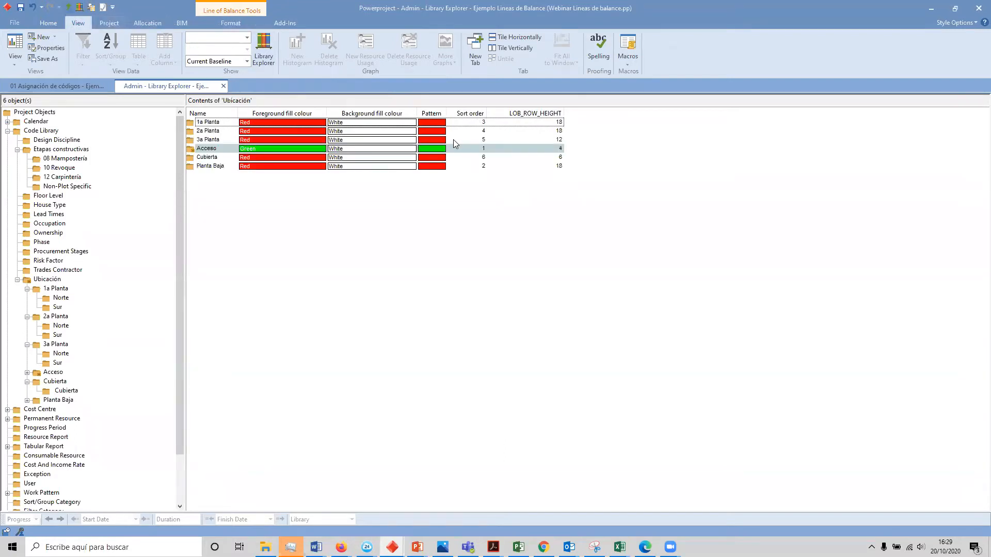
Step: List the Ubicación codes by sort order and compare them with the rows of the Line of Balance graph
{"action": "left_click", "coordinate": [464, 114]}
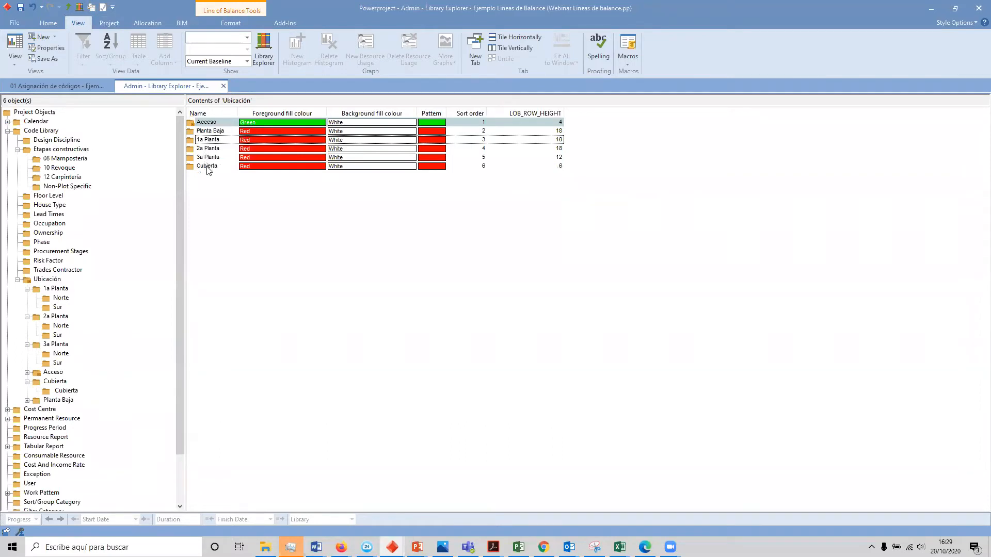
{"action": "mouse_move", "coordinate": [468, 123]}
{"action": "left_mouse_down"}
{"action": "mouse_move", "coordinate": [473, 167]}
{"action": "mouse_move", "coordinate": [476, 122]}
{"action": "left_mouse_up"}
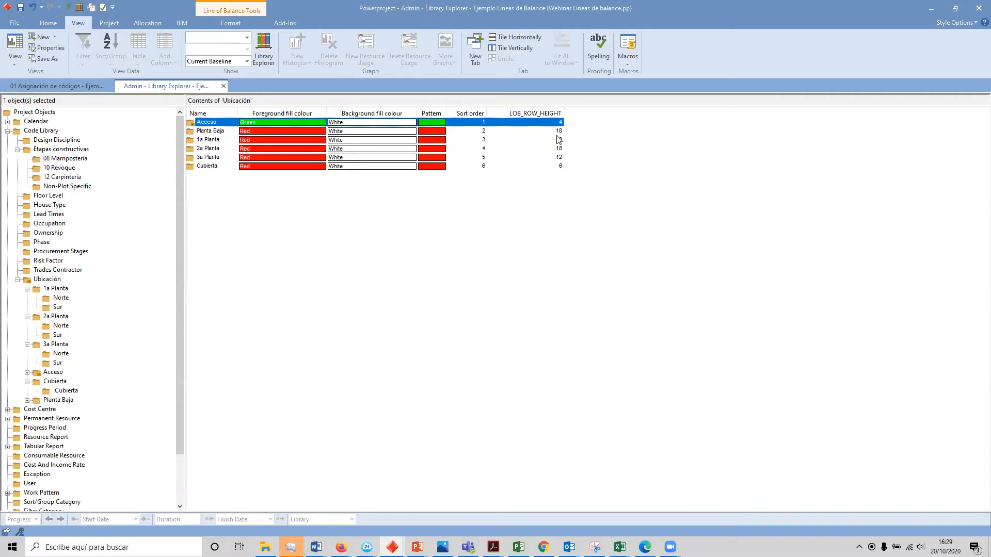
{"action": "left_click", "coordinate": [54, 87]}
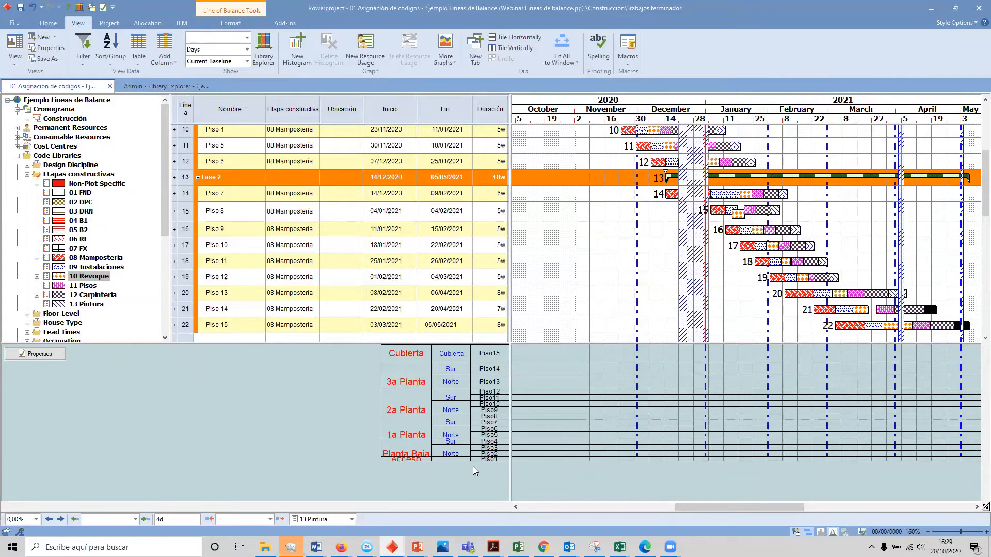
Step: Set the LOB_ROW_HEIGHT of the Acceso code in the Ubicación library to 6
{"action": "left_click", "coordinate": [173, 86]}
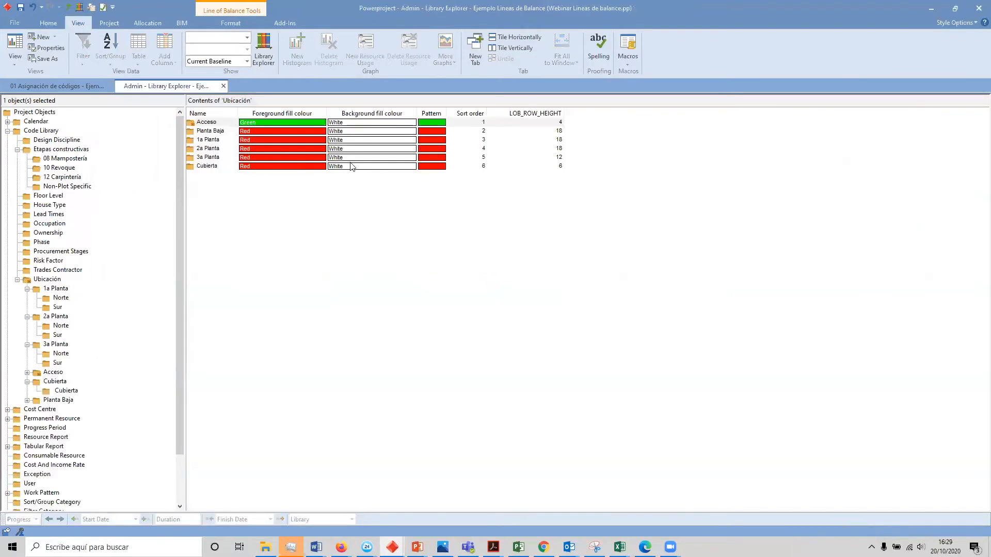
{"action": "left_click", "coordinate": [546, 123]}
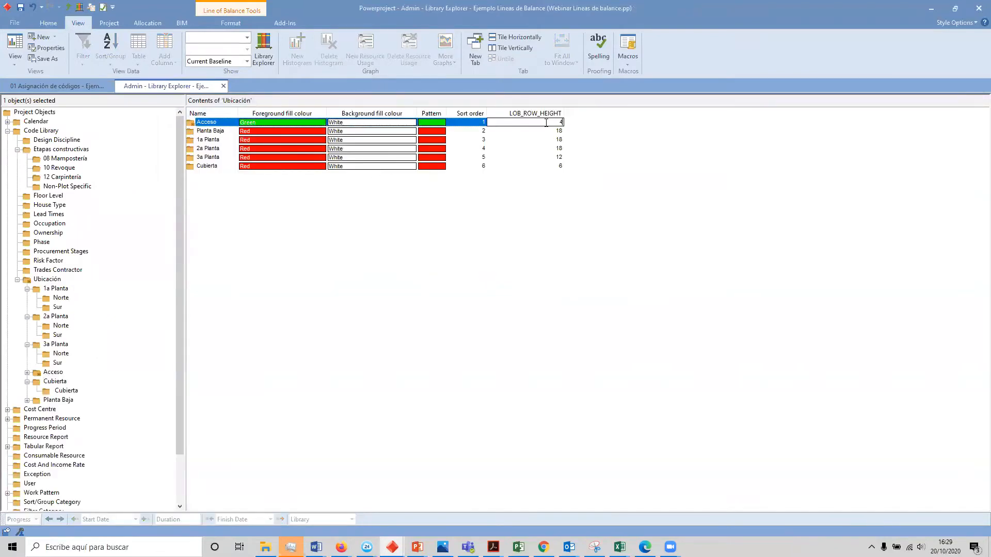
{"action": "left_click_drag", "start_coordinate": [546, 123], "coordinate": [623, 129]}
{"action": "left_click", "coordinate": [555, 218]}
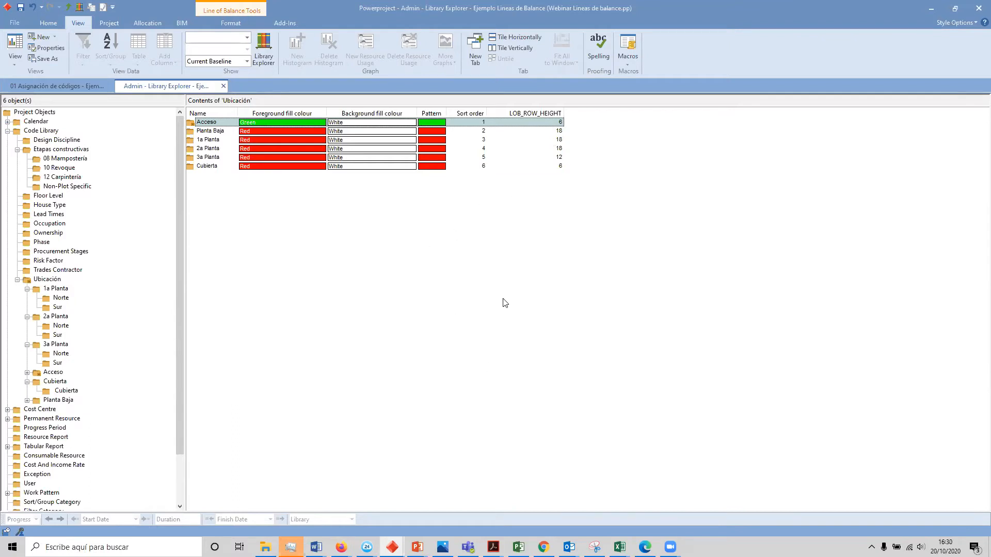
Step: Return to the bar chart view and collapse the expanded Piso 1 tasks under Fase 1 into a single line
{"action": "left_click", "coordinate": [77, 85]}
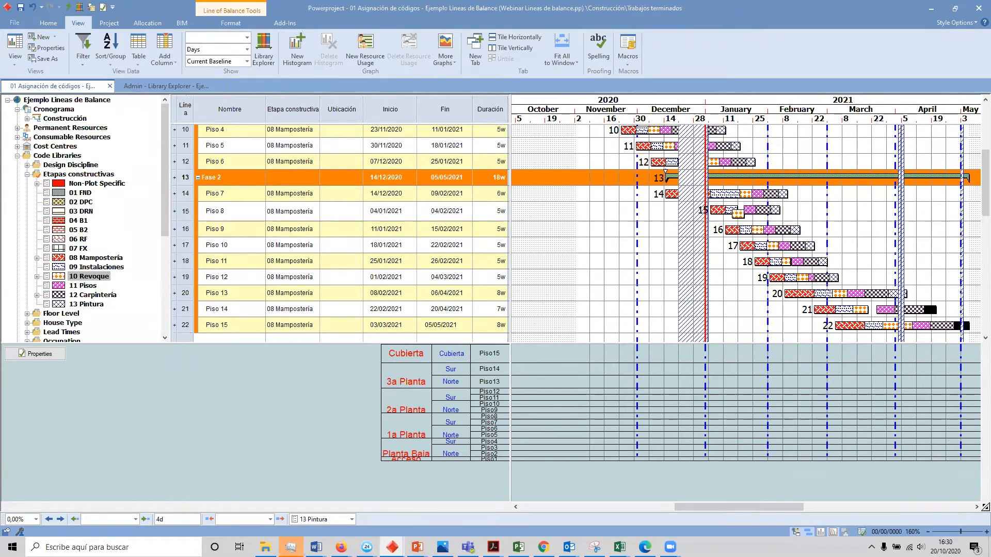
{"action": "scroll", "coordinate": [368, 229], "scroll_direction": "up", "scroll_amount": 3}
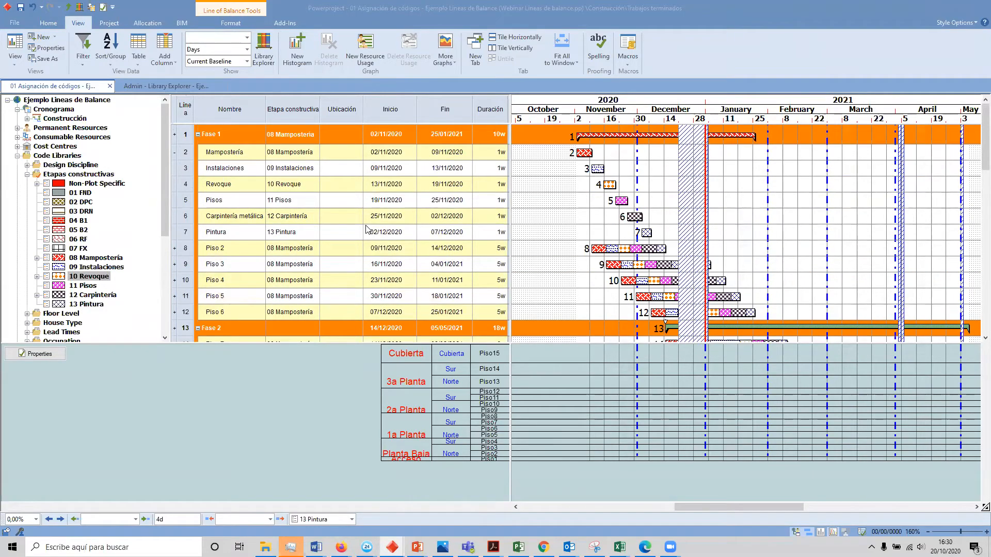
{"action": "left_click", "coordinate": [174, 156]}
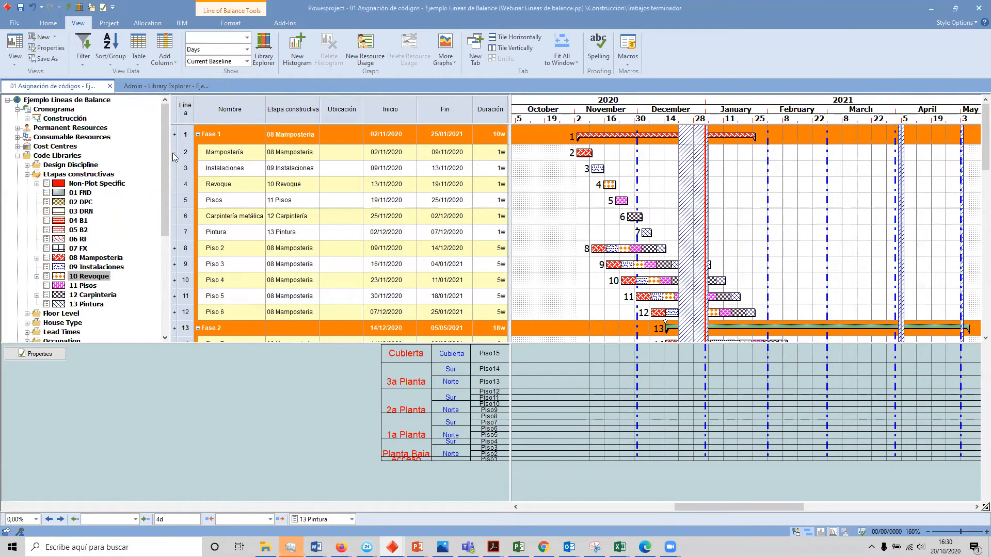
{"action": "left_click", "coordinate": [174, 156]}
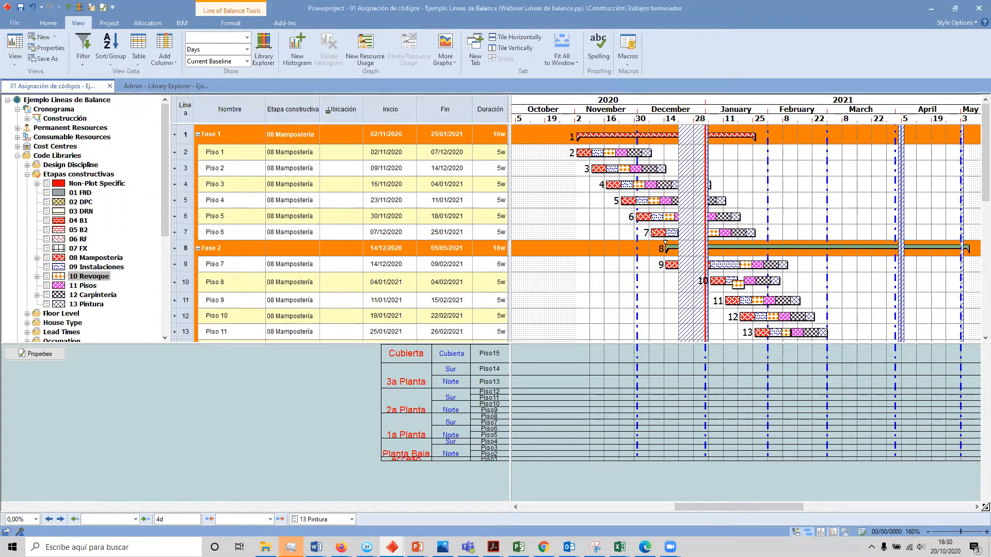
Step: Assign the Piso1 code from Acceso in the Ubicación library to the Piso 1 bar, without adding the library to the view's visible ones
{"action": "left_click", "coordinate": [27, 174]}
{"action": "left_click", "coordinate": [26, 267]}
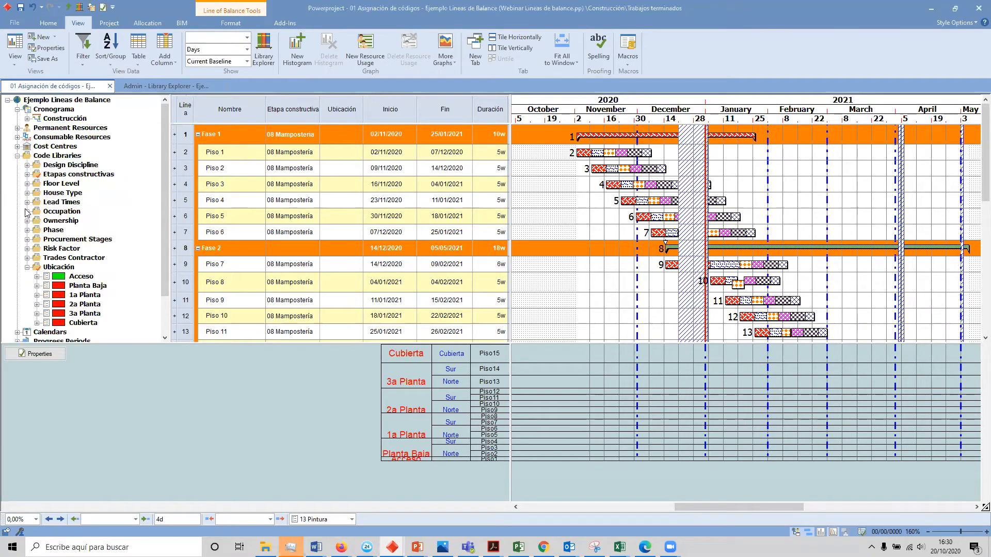
{"action": "left_click", "coordinate": [37, 276]}
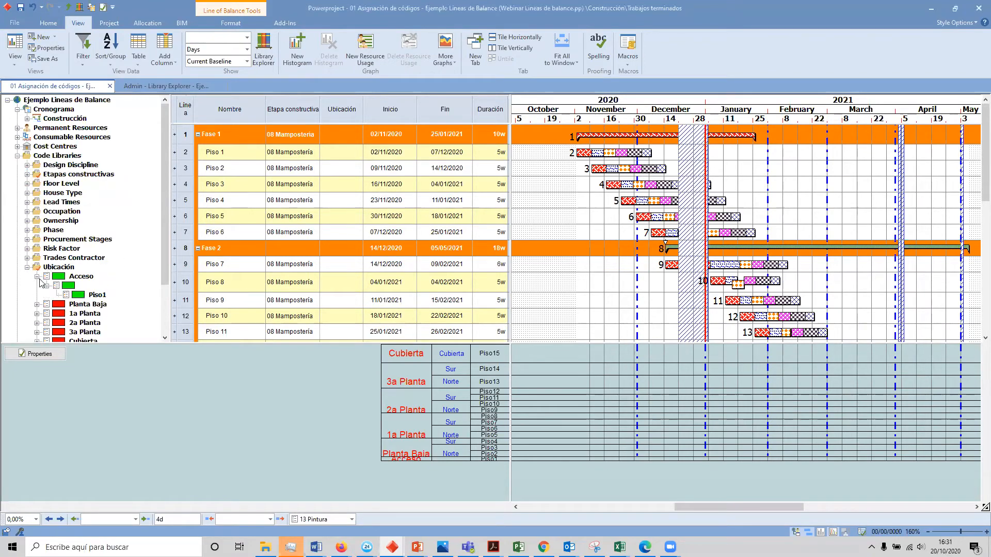
{"action": "left_click_drag", "start_coordinate": [97, 295], "coordinate": [555, 157]}
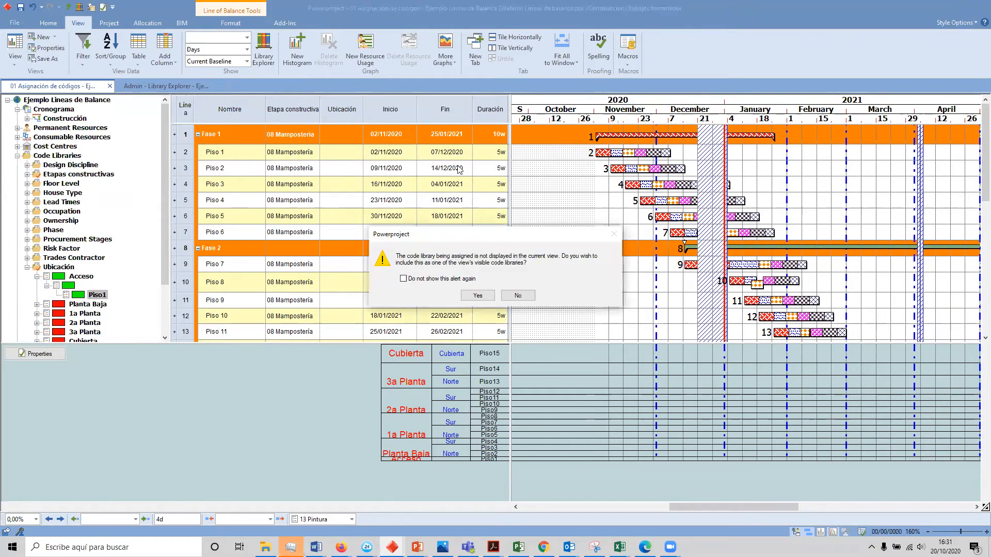
{"action": "left_click", "coordinate": [518, 297]}
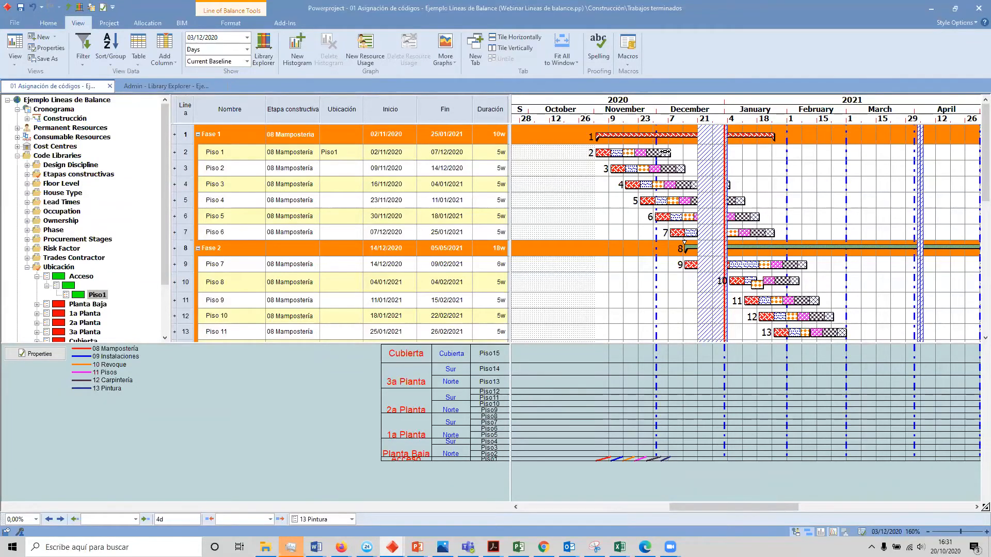
Step: Assign the Ubicación code Planta Baja, Norte, Piso2 to the Piso 2 line
{"action": "left_click", "coordinate": [340, 174]}
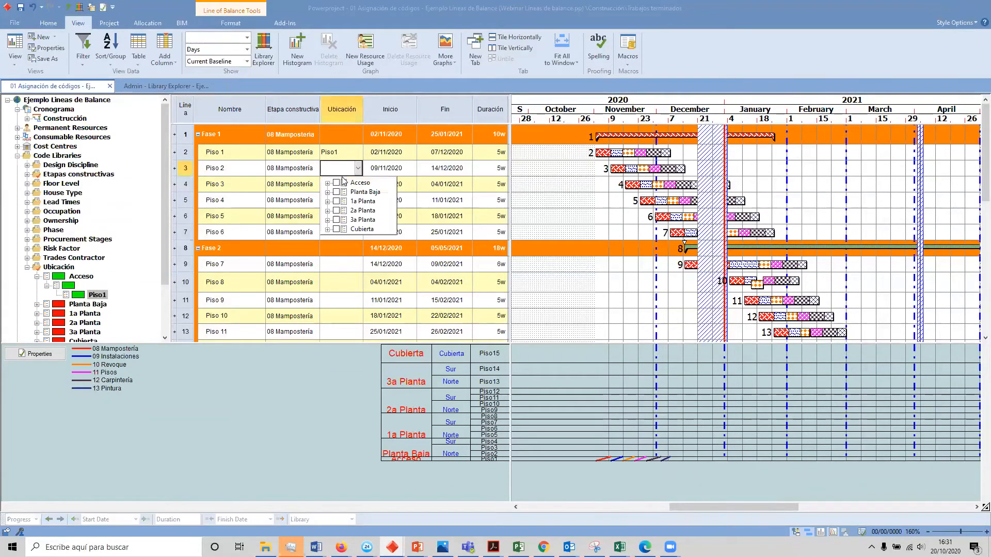
{"action": "left_click", "coordinate": [328, 192]}
{"action": "left_click", "coordinate": [338, 201]}
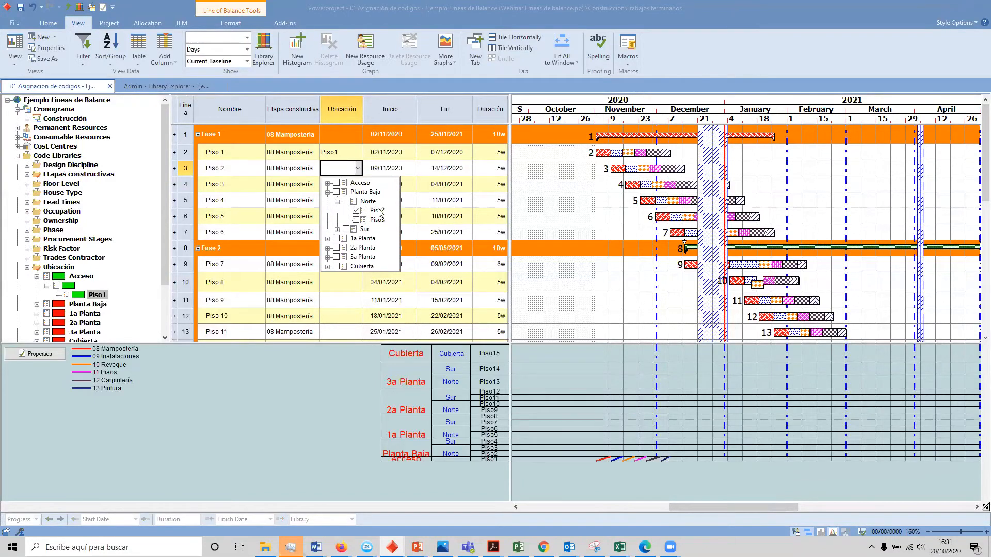
Step: Assign the Ubicación code Planta Baja, Norte, Piso3 to the Piso 3 line
{"action": "left_click", "coordinate": [354, 189]}
{"action": "left_click", "coordinate": [327, 208]}
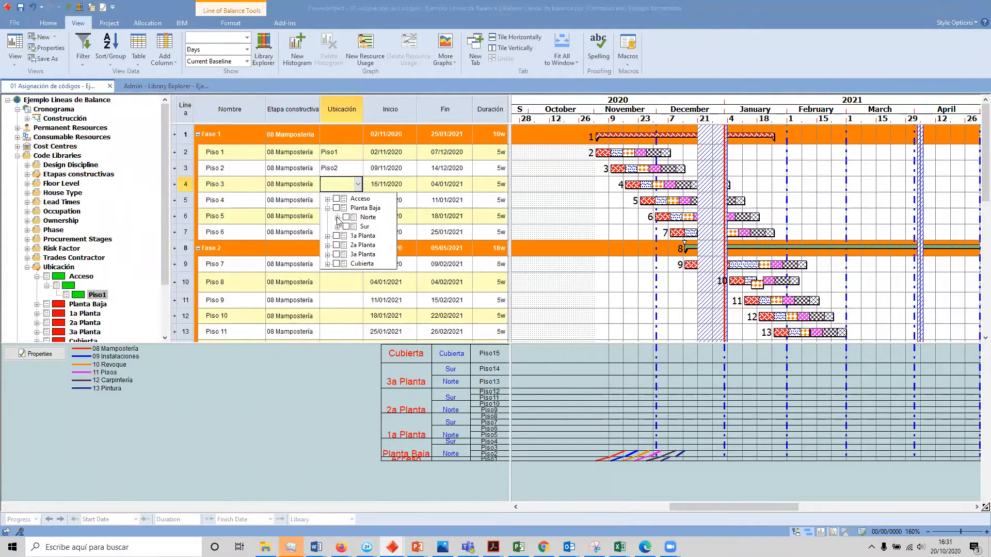
{"action": "left_click", "coordinate": [337, 217]}
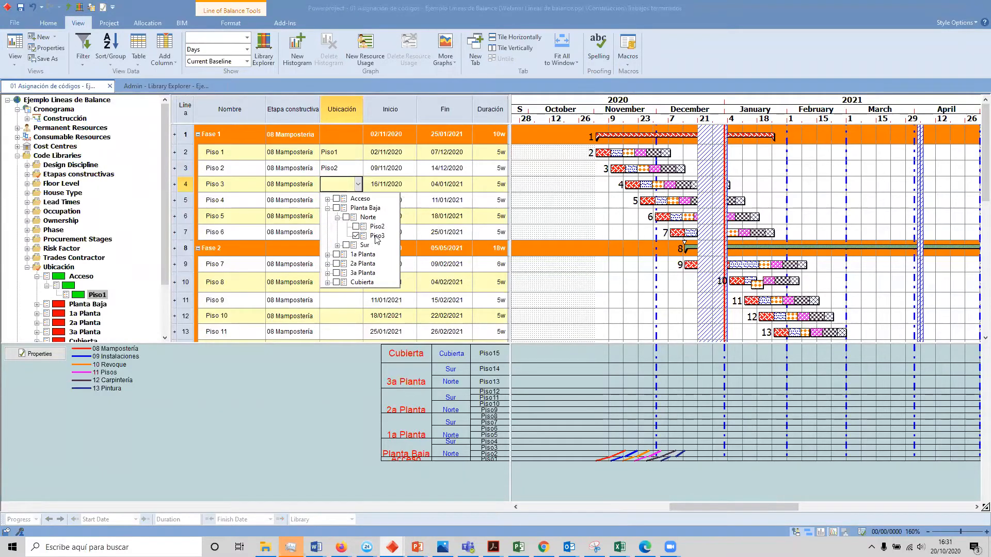
{"action": "left_click", "coordinate": [377, 237]}
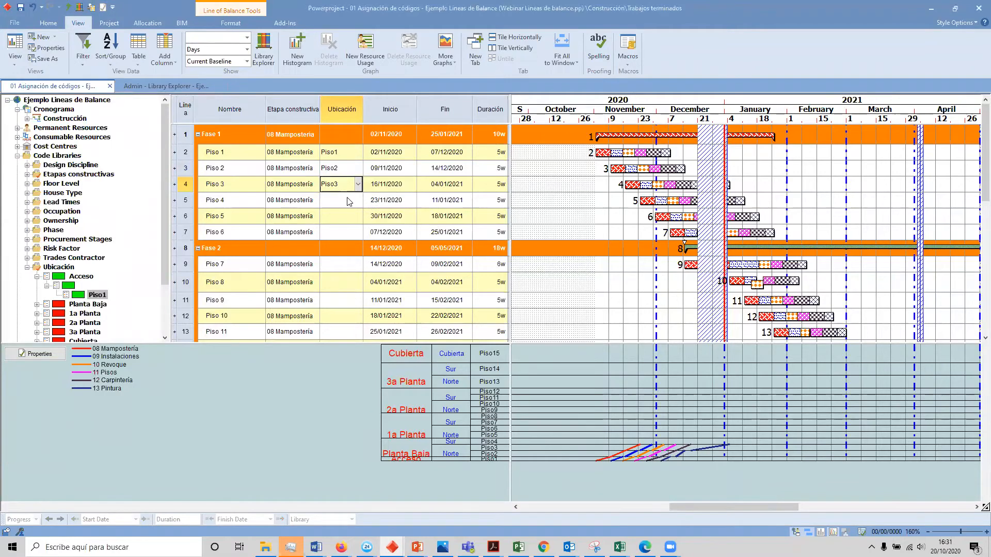
Step: Assign the Ubicación code Planta Baja, Sur, Piso4 to the Piso 4 line
{"action": "left_click", "coordinate": [350, 204]}
{"action": "mouse_move", "coordinate": [640, 456]}
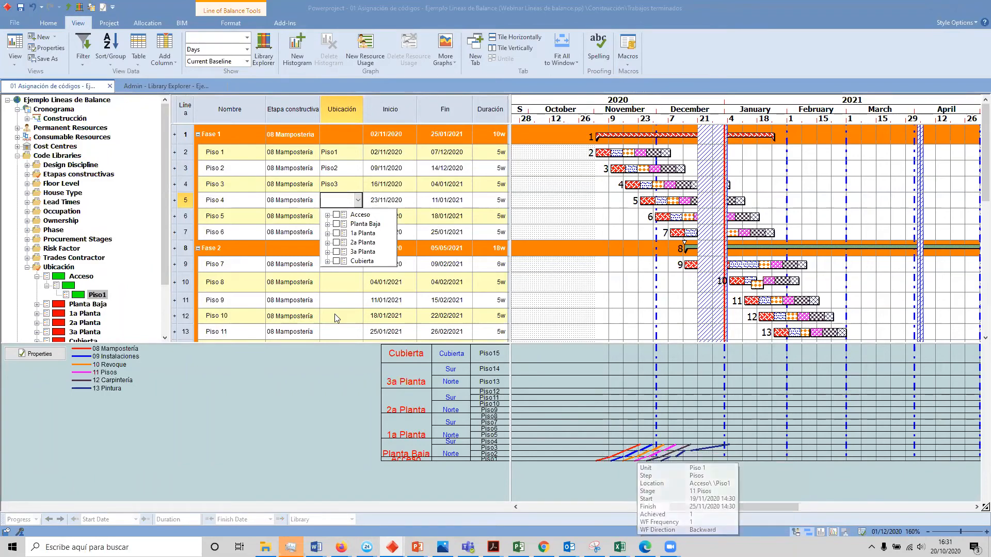
{"action": "left_click", "coordinate": [327, 214]}
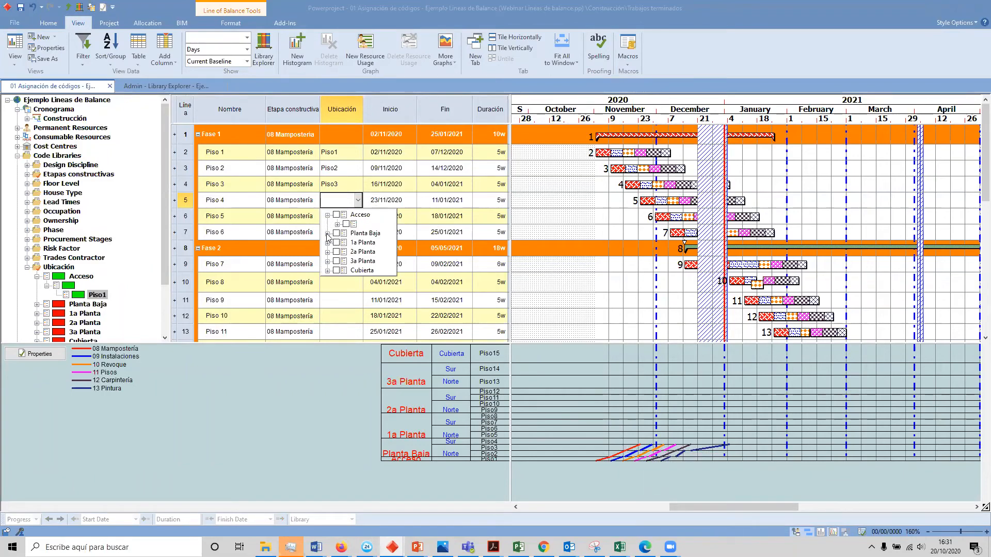
{"action": "left_click", "coordinate": [327, 215]}
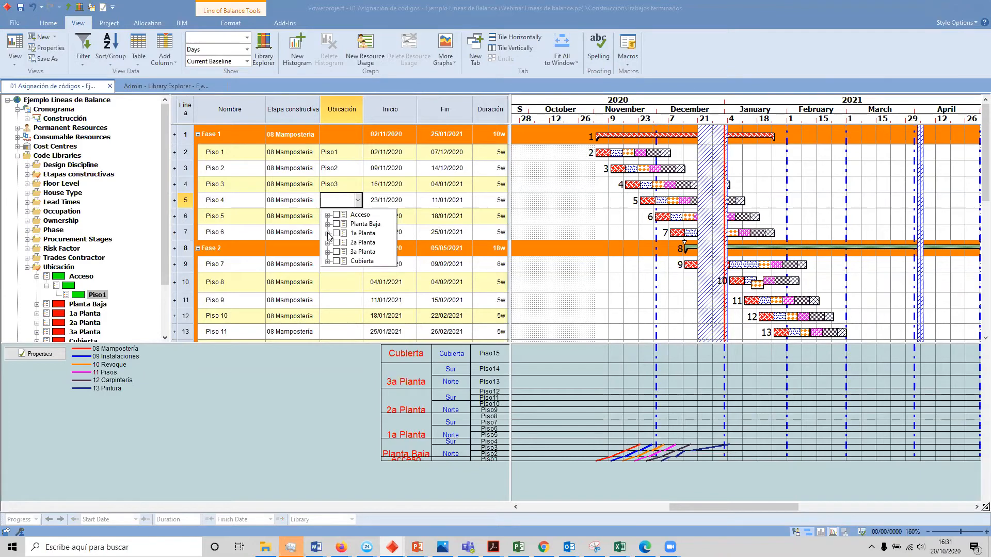
{"action": "left_click", "coordinate": [327, 224]}
{"action": "left_click", "coordinate": [337, 242]}
{"action": "left_click", "coordinate": [355, 251]}
{"action": "key", "text": "Return"}
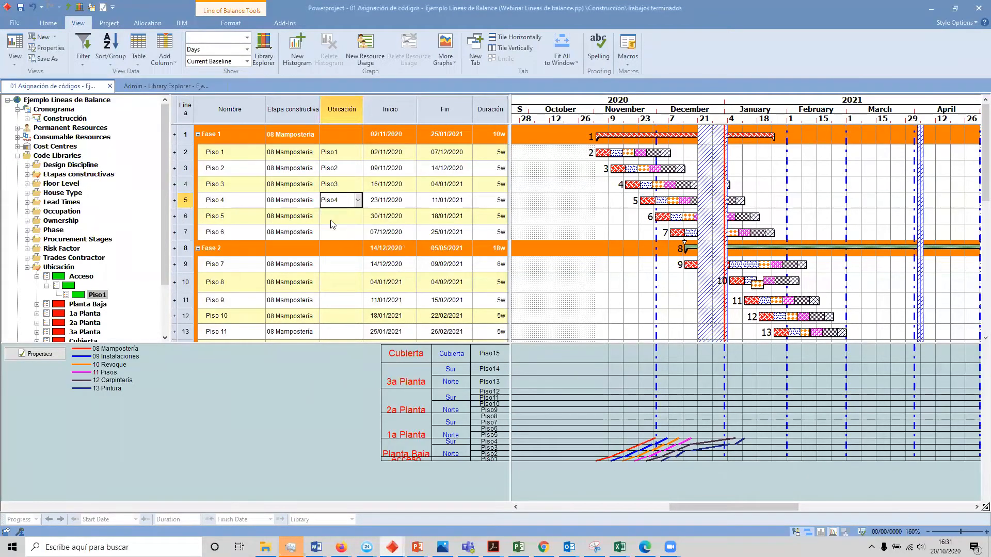
Step: Assign the Ubicación code 1a Planta, Norte, Piso5 to the Piso 5 line
{"action": "left_click", "coordinate": [336, 220]}
{"action": "left_click", "coordinate": [327, 250]}
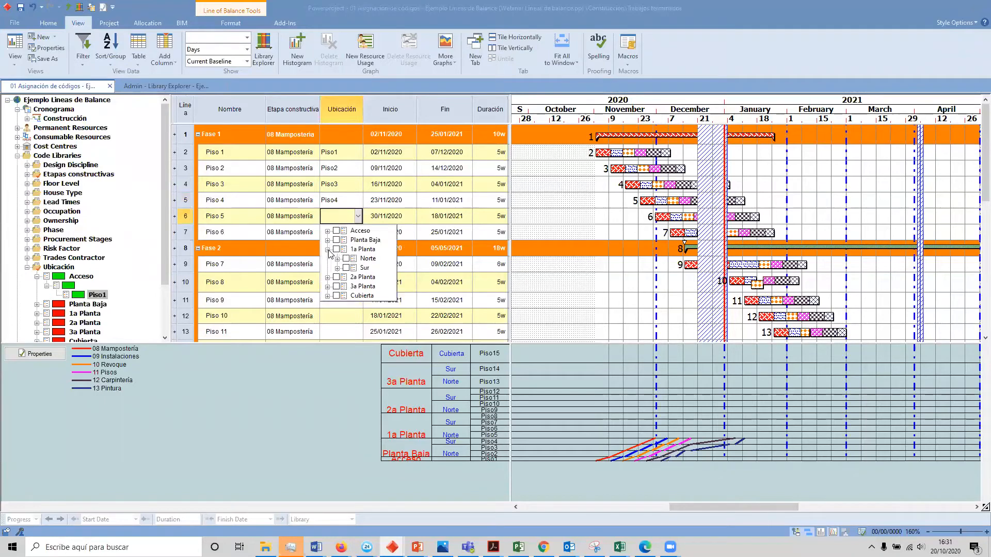
{"action": "left_click", "coordinate": [337, 259]}
{"action": "left_click", "coordinate": [356, 268]}
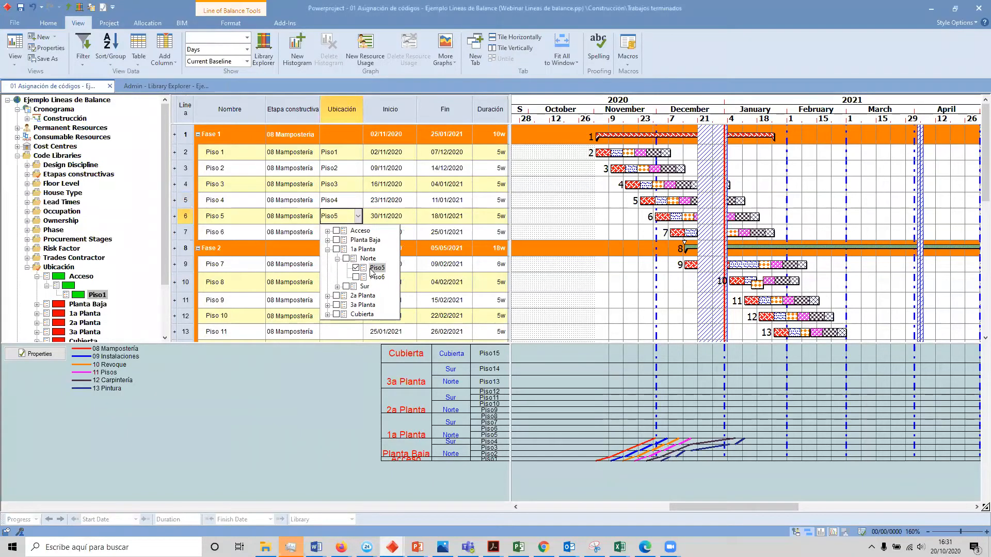
{"action": "key", "text": "Return"}
Step: Assign the Ubicación code 1a Planta, Norte, Piso6 to the Piso 6 line
{"action": "left_click", "coordinate": [329, 236]}
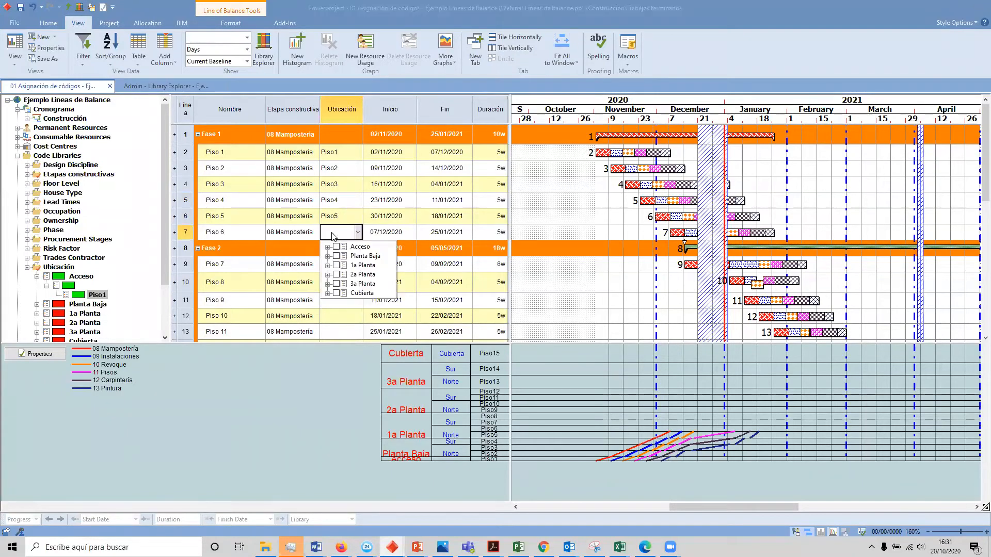
{"action": "left_click", "coordinate": [327, 265]}
{"action": "left_click", "coordinate": [338, 284]}
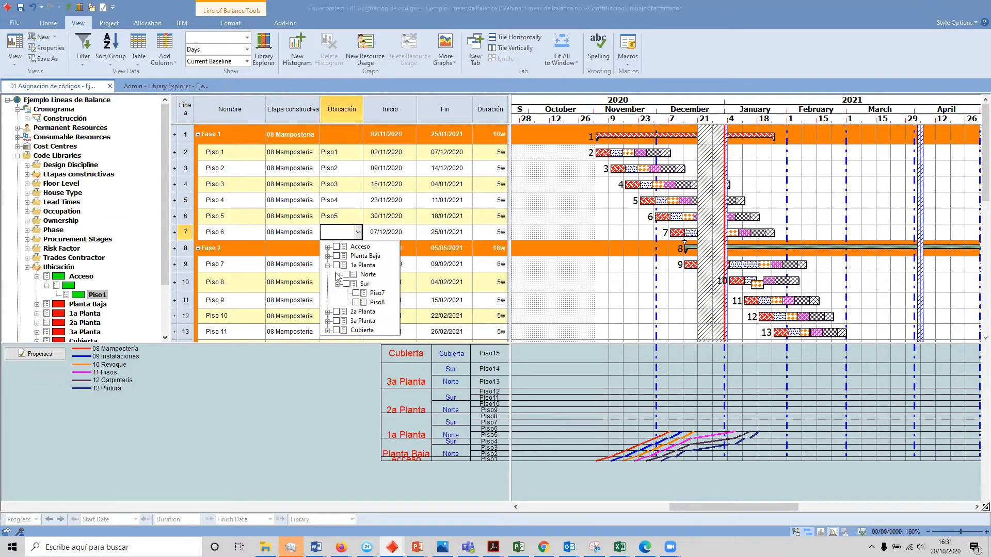
{"action": "left_click", "coordinate": [337, 275]}
{"action": "left_click", "coordinate": [355, 293]}
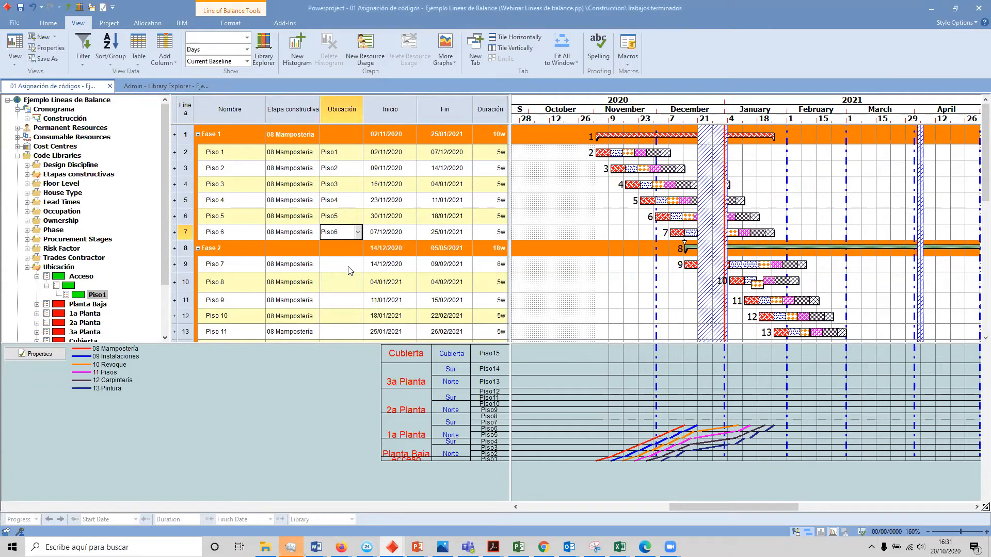
Step: Assign the Ubicación code 1a Planta, Sur, Piso7 to the Piso 7 line under Fase 2
{"action": "left_click", "coordinate": [349, 269]}
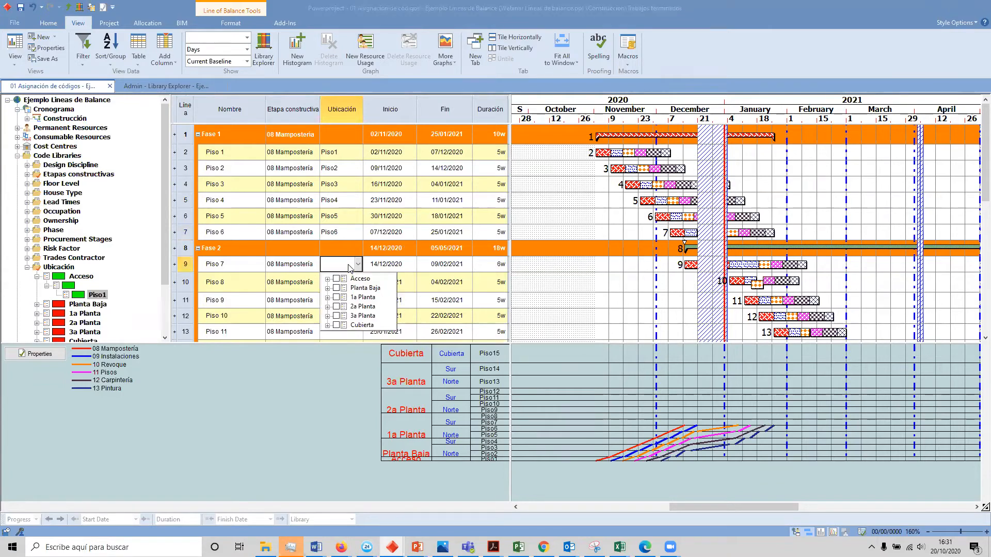
{"action": "left_click", "coordinate": [327, 307]}
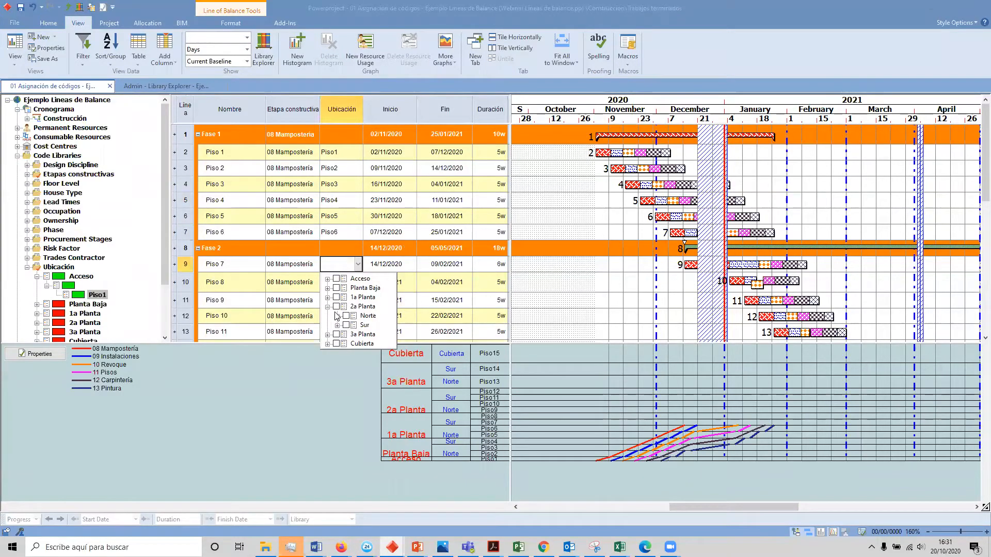
{"action": "left_click", "coordinate": [337, 316]}
{"action": "left_click", "coordinate": [327, 306]}
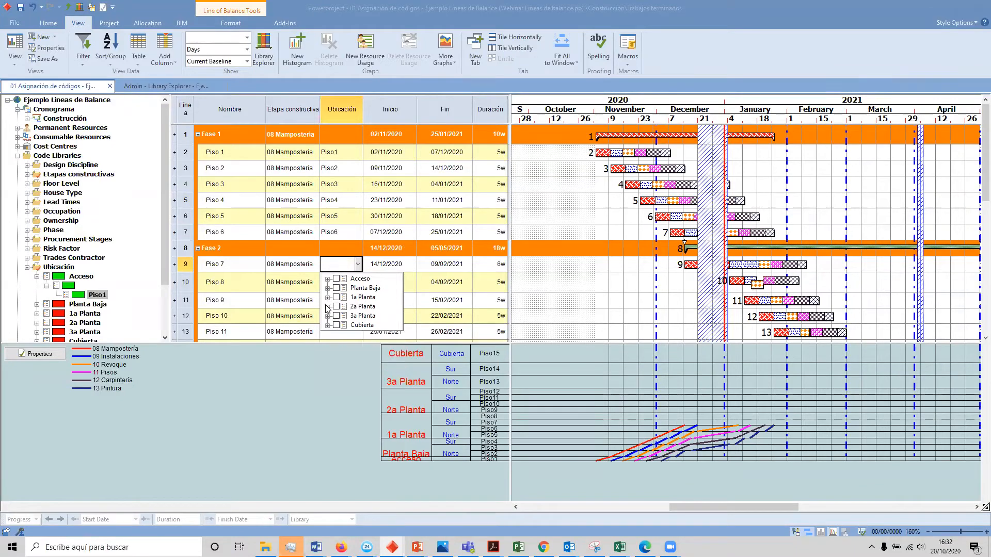
{"action": "left_click", "coordinate": [327, 298]}
{"action": "left_click", "coordinate": [337, 316]}
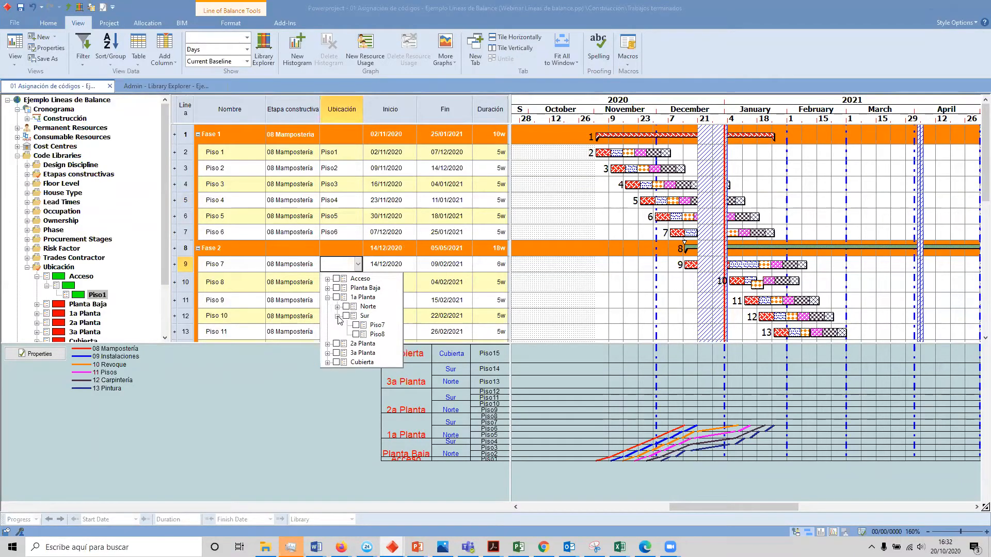
{"action": "left_click", "coordinate": [337, 306]}
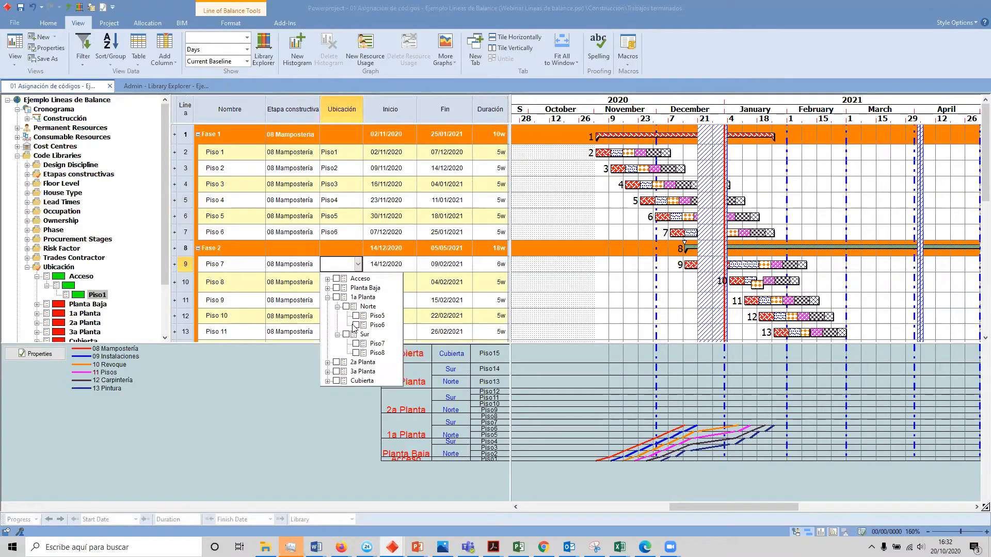
{"action": "left_click", "coordinate": [375, 344]}
Step: Assign the Ubicación code 1a Planta, Sur, Piso8 to the Piso 8 line
{"action": "left_click", "coordinate": [331, 283]}
{"action": "left_click", "coordinate": [332, 283]}
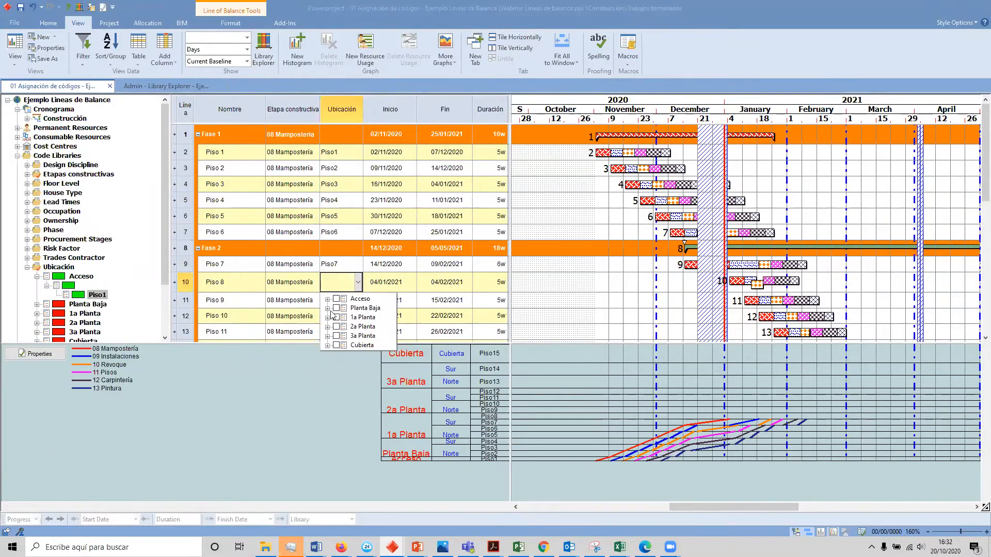
{"action": "left_click", "coordinate": [328, 317]}
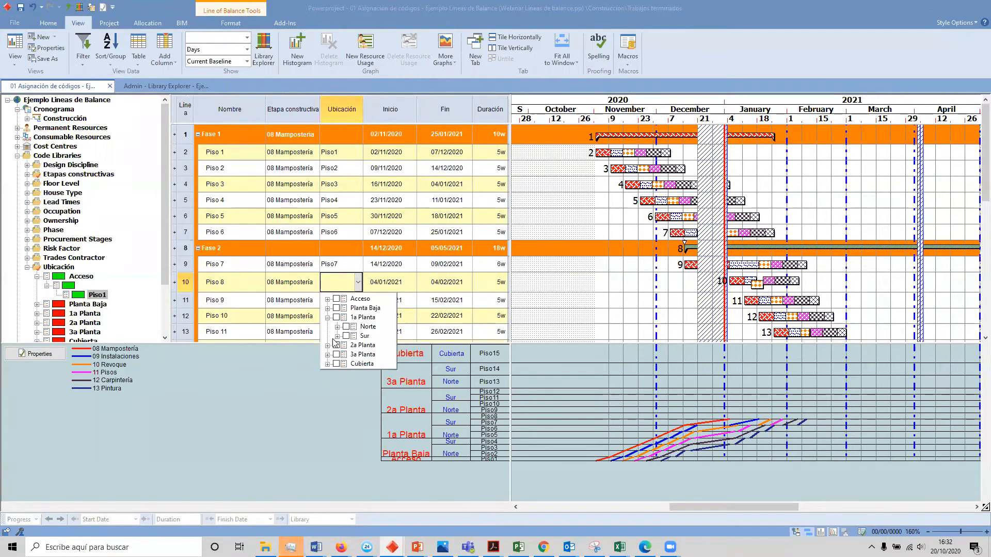
{"action": "left_click", "coordinate": [337, 328]}
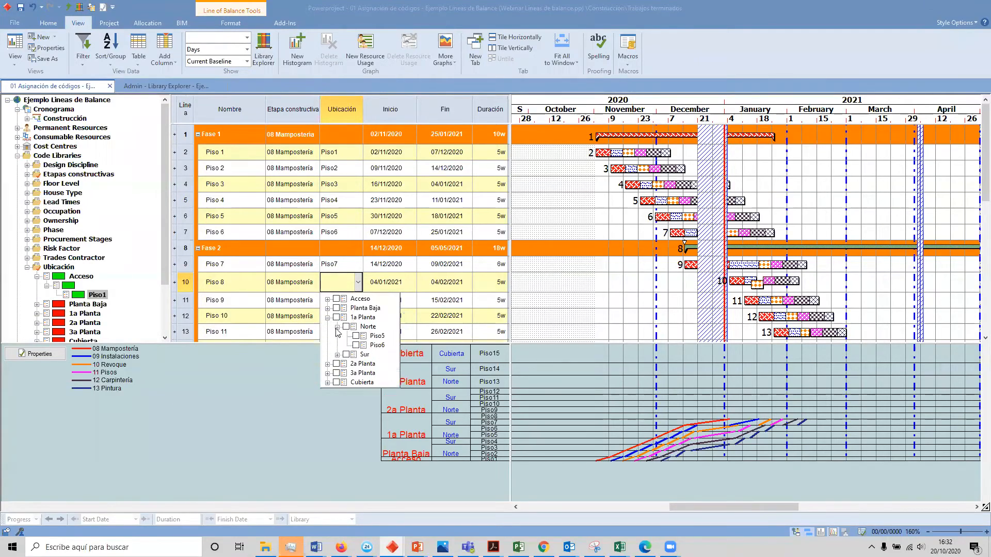
{"action": "left_click", "coordinate": [327, 364]}
{"action": "left_click", "coordinate": [337, 354]}
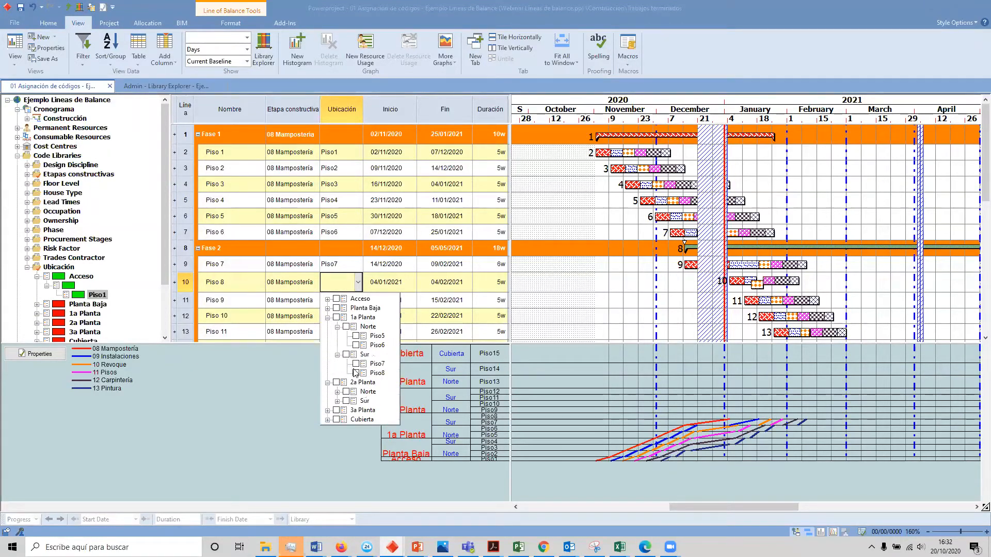
{"action": "double_click", "coordinate": [371, 372]}
Step: Assign the Ubicación code 2a Planta, Norte, Piso9 to the Piso 9 line
{"action": "left_click", "coordinate": [349, 304]}
{"action": "left_click", "coordinate": [358, 304]}
{"action": "left_click", "coordinate": [358, 301]}
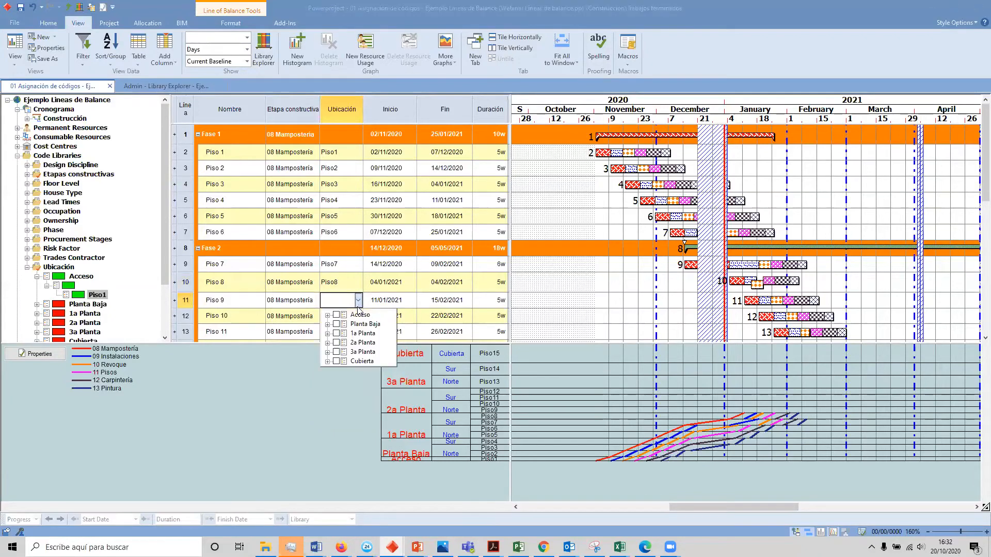
{"action": "left_click", "coordinate": [327, 343]}
{"action": "left_click", "coordinate": [338, 351]}
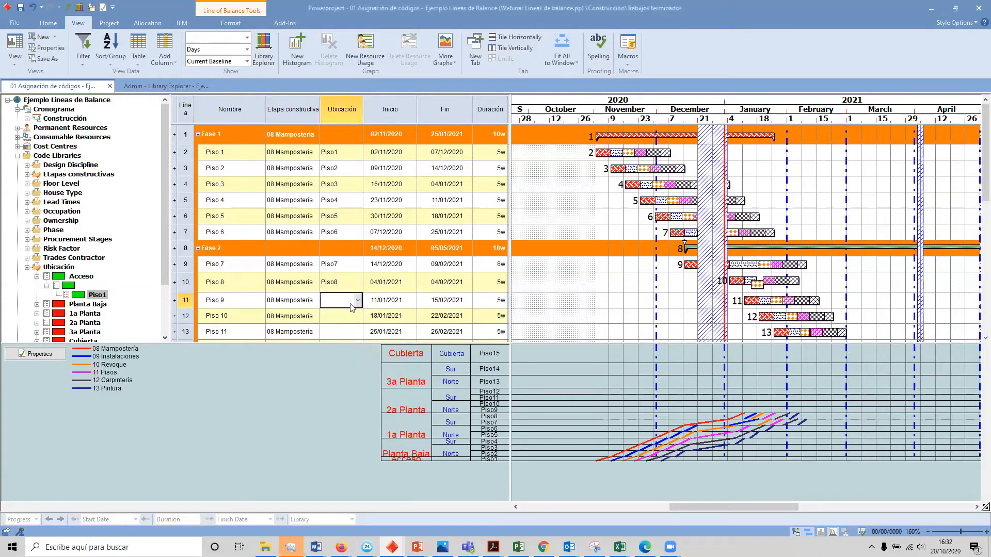
{"action": "left_click", "coordinate": [357, 304]}
{"action": "left_click", "coordinate": [327, 343]}
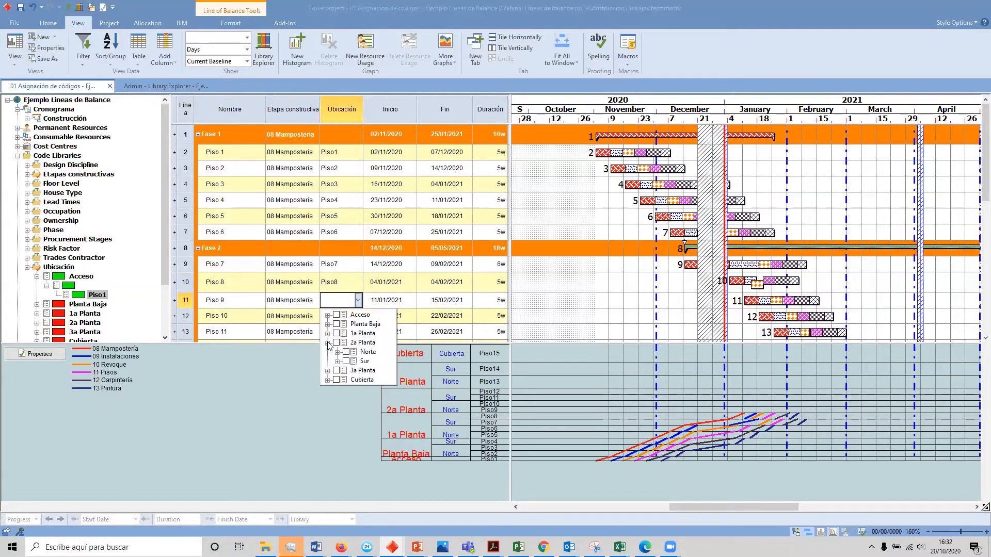
{"action": "left_click", "coordinate": [337, 352]}
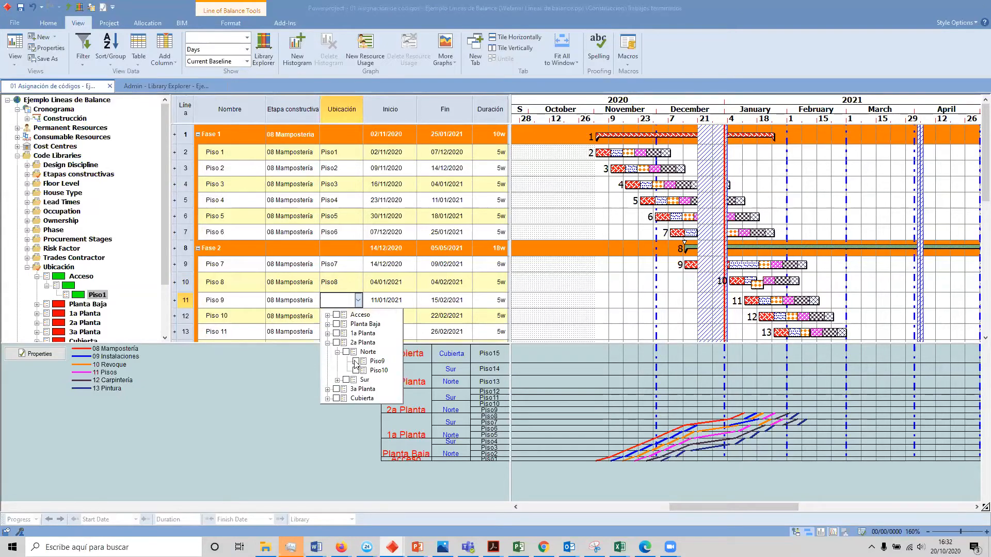
{"action": "left_click", "coordinate": [374, 361]}
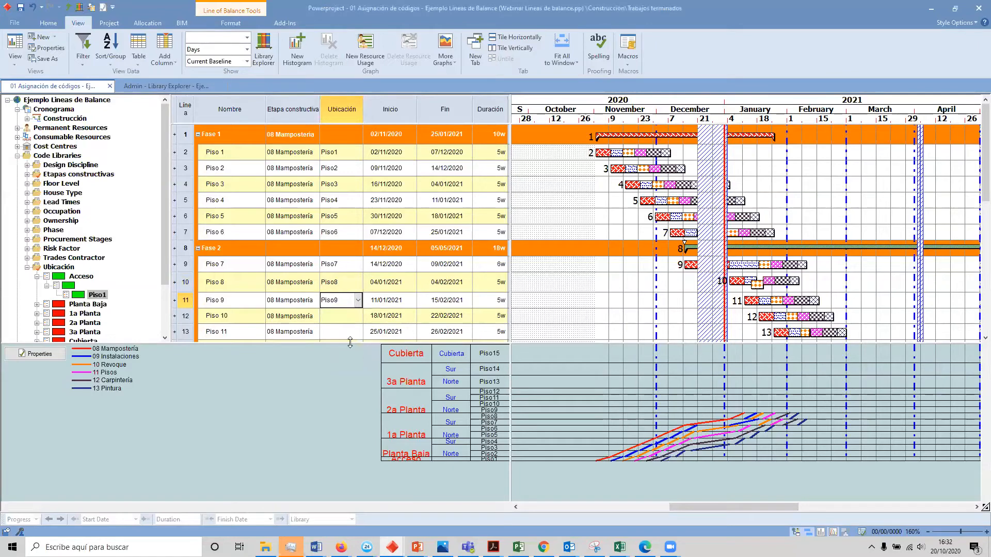
Step: Assign the Ubicación code 2a Planta, Norte, Piso10 to the Piso 10 line
{"action": "left_click", "coordinate": [356, 316]}
{"action": "left_click", "coordinate": [358, 316]}
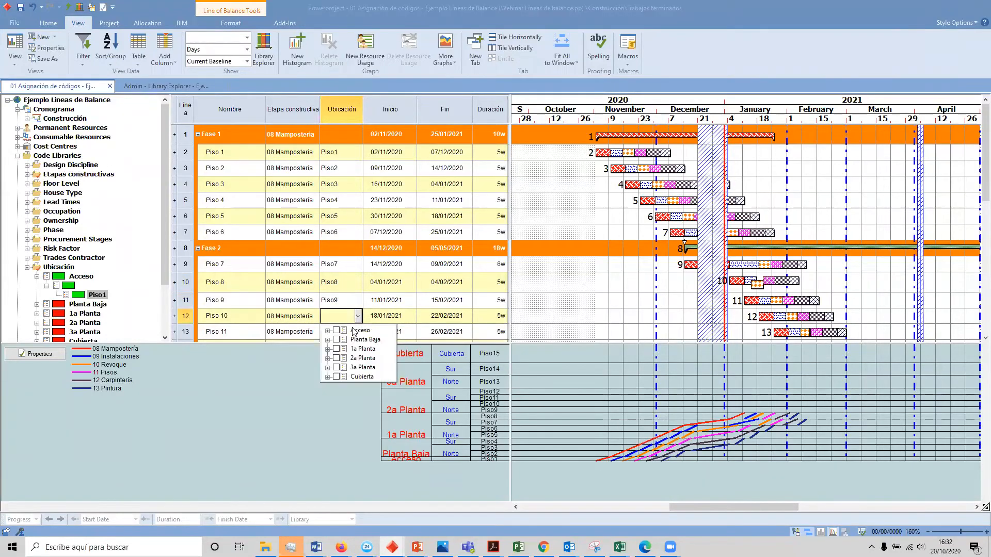
{"action": "left_click", "coordinate": [327, 358]}
{"action": "left_click", "coordinate": [337, 368]}
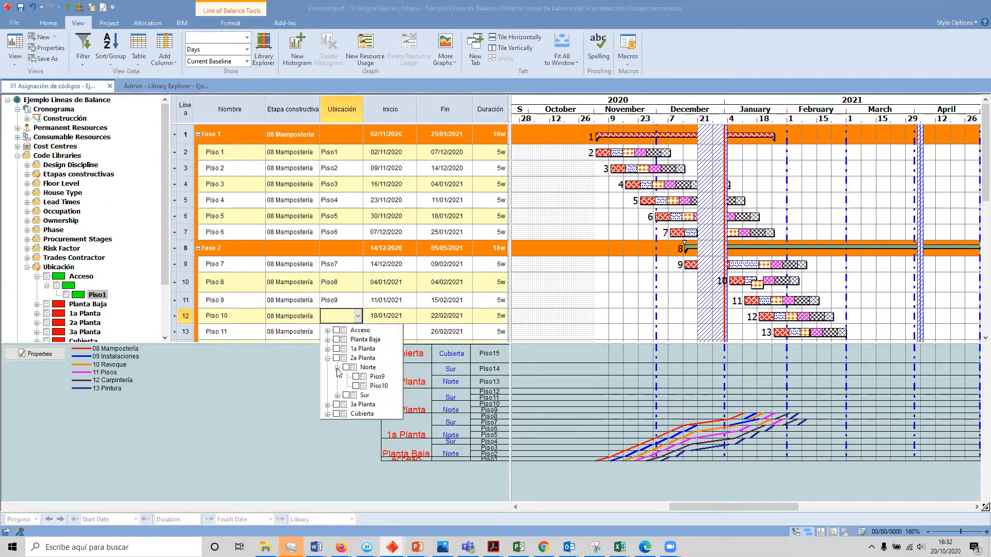
{"action": "left_click", "coordinate": [305, 314]}
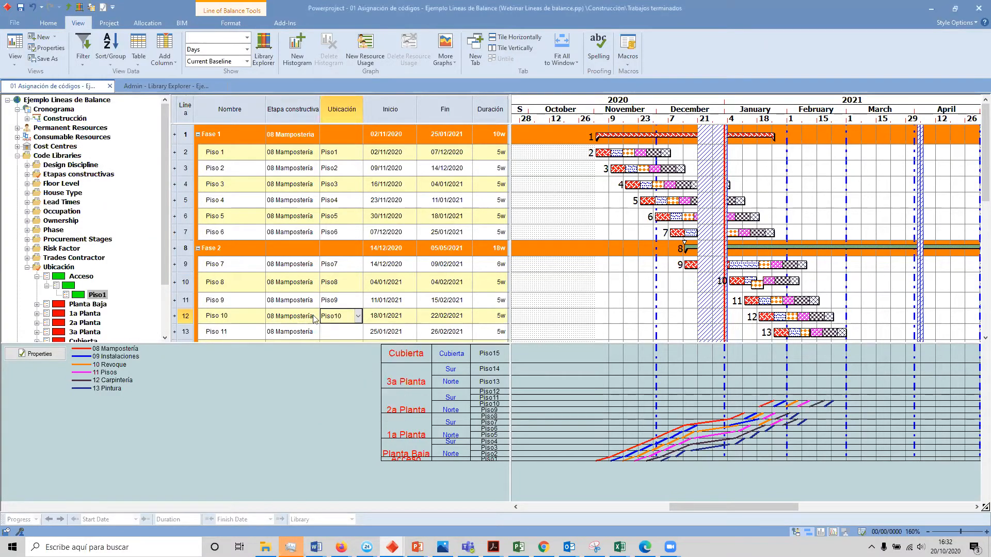
Step: Assign the Ubicación code 2a Planta, Sur, Piso11 to the Piso 11 line
{"action": "scroll", "coordinate": [334, 315], "scroll_direction": "down", "scroll_amount": 2}
{"action": "double_click", "coordinate": [341, 248]}
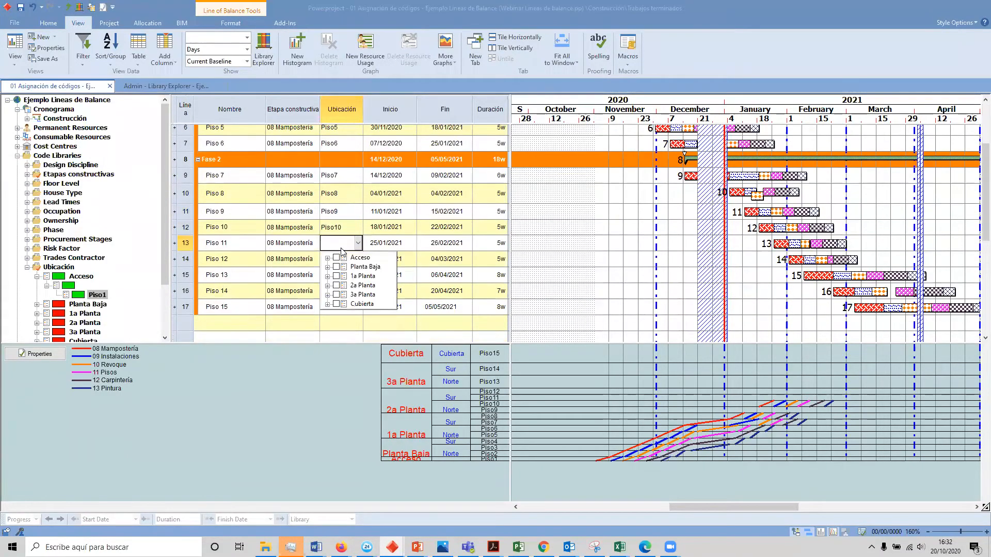
{"action": "left_click", "coordinate": [327, 285]}
{"action": "left_click", "coordinate": [337, 304]}
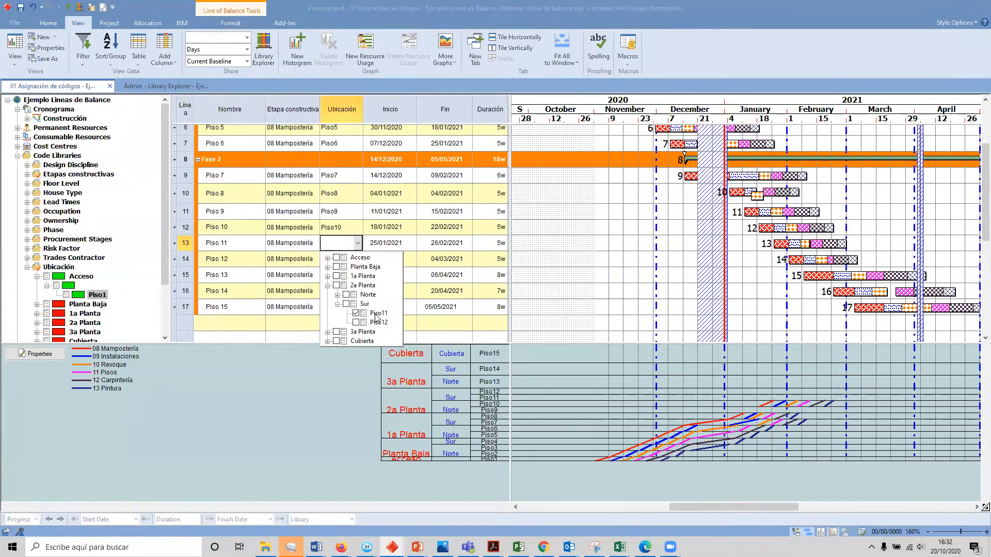
{"action": "left_click", "coordinate": [375, 317]}
Step: Assign the Ubicación code 2a Planta, Sur, Piso12 to the Piso 12 line
{"action": "double_click", "coordinate": [354, 259]}
{"action": "left_click", "coordinate": [327, 302]}
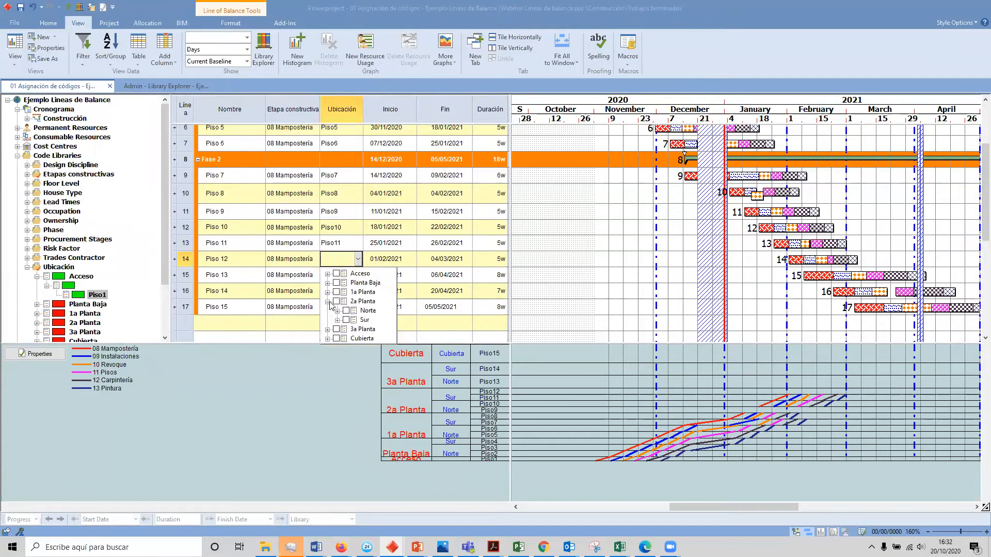
{"action": "left_click", "coordinate": [338, 320]}
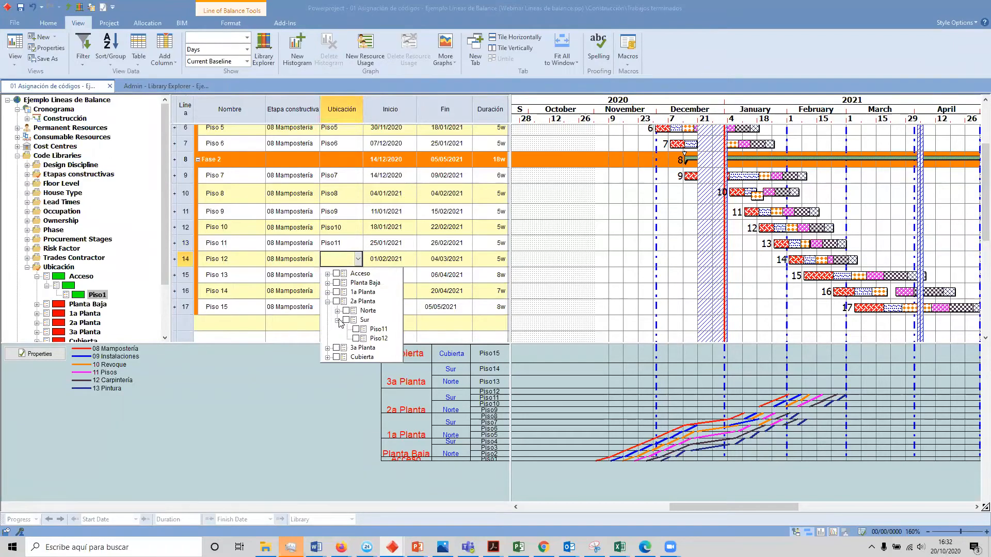
{"action": "left_click", "coordinate": [373, 339]}
Step: Assign the Ubicación code 3a Planta, Norte, Piso13 to the Piso 13 line
{"action": "double_click", "coordinate": [336, 278]}
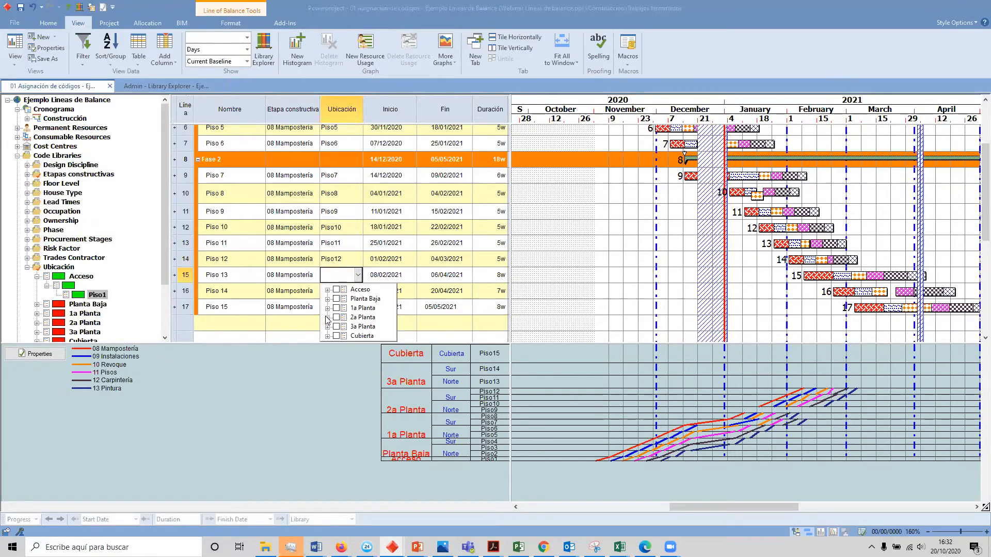
{"action": "left_click", "coordinate": [327, 317]}
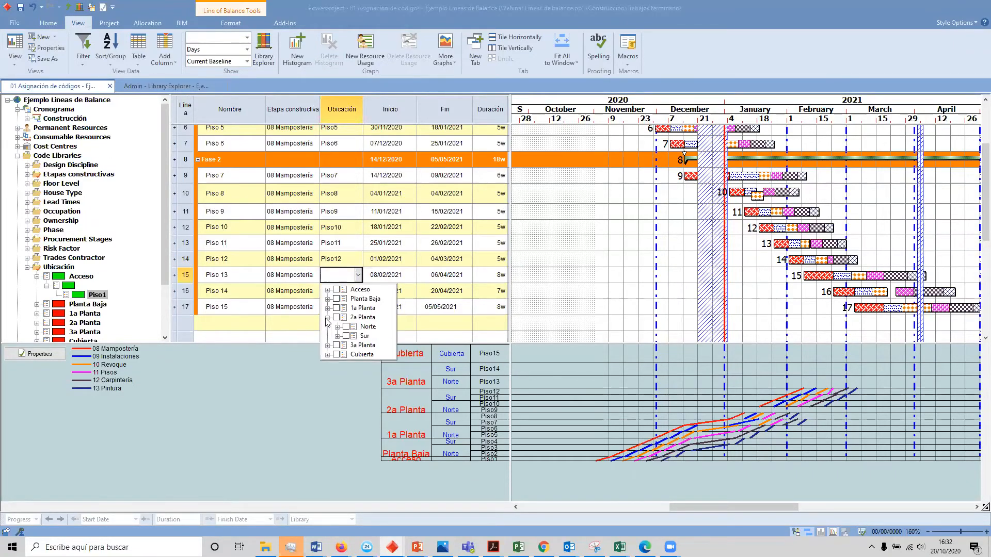
{"action": "left_click", "coordinate": [328, 345]}
{"action": "left_click", "coordinate": [337, 355]}
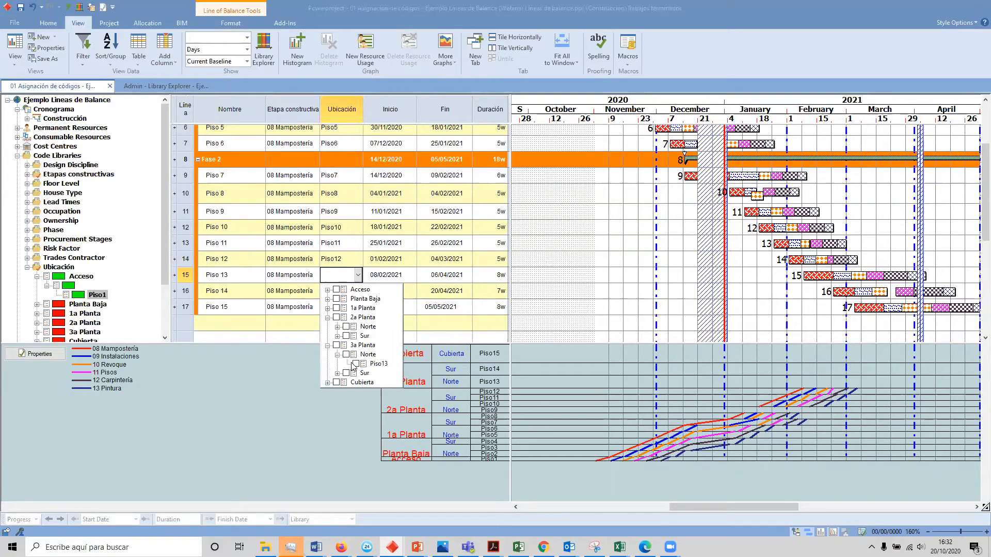
{"action": "left_click", "coordinate": [357, 364]}
Step: Assign the Ubicación code 3a Planta, Sur, Piso14 to the Piso 14 line
{"action": "double_click", "coordinate": [345, 291]}
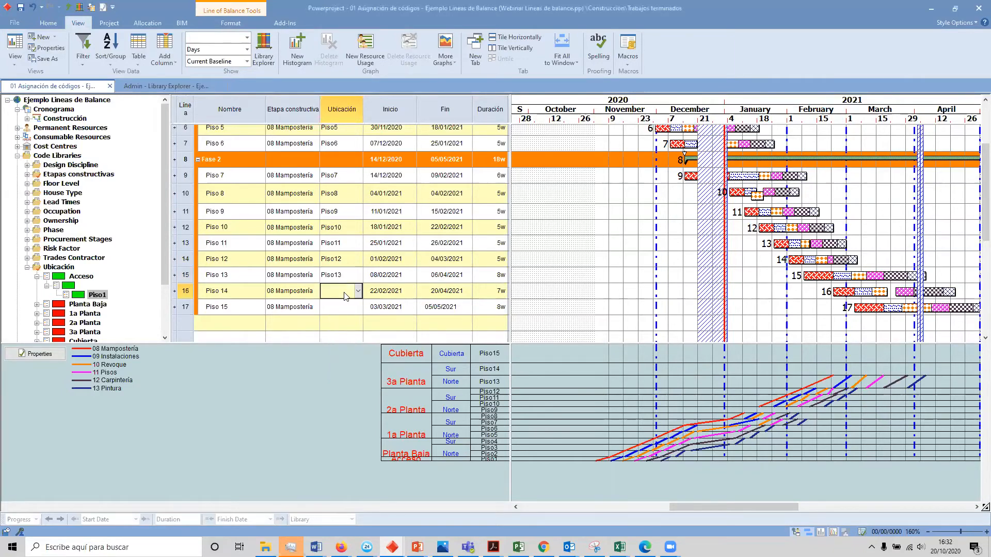
{"action": "left_click", "coordinate": [328, 343]}
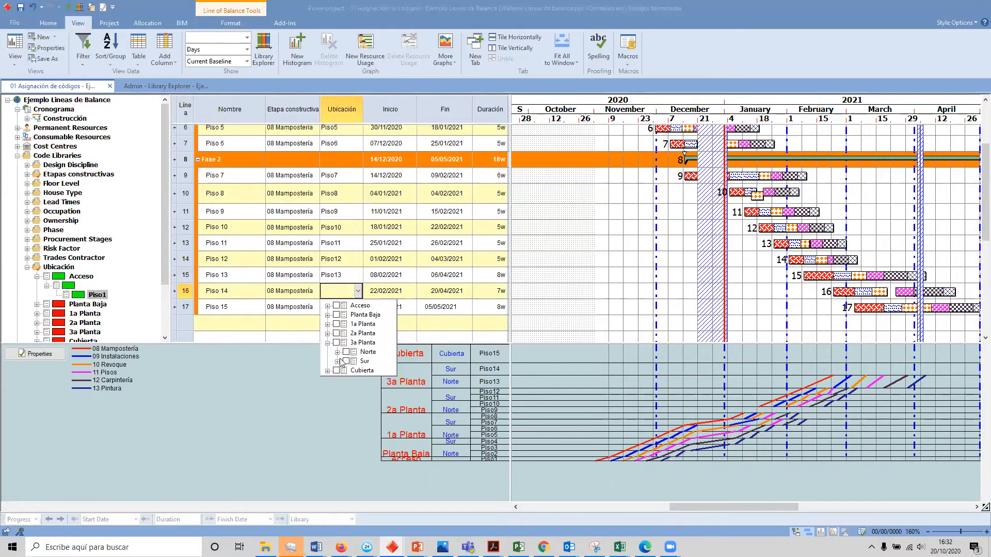
{"action": "left_click", "coordinate": [338, 361]}
{"action": "left_click", "coordinate": [356, 370]}
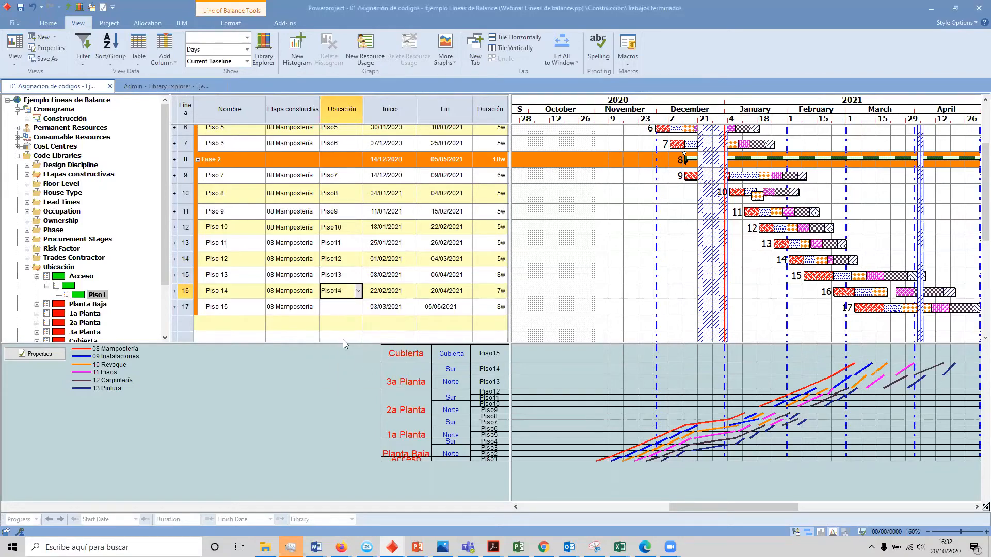
Step: Assign the Ubicación code Cubierta, Cubierta to the Piso 15 line
{"action": "double_click", "coordinate": [337, 308]}
{"action": "left_click", "coordinate": [335, 368]}
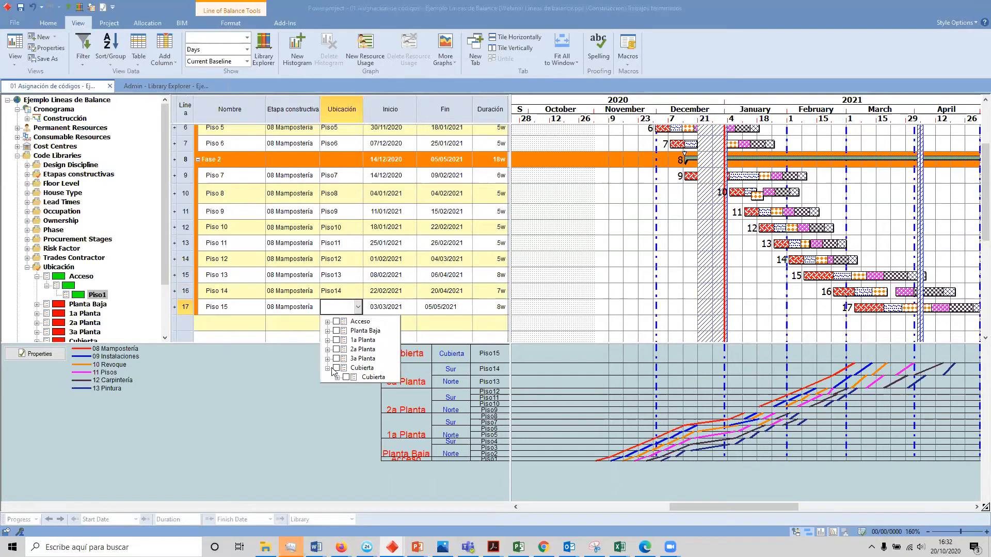
{"action": "left_click", "coordinate": [346, 377]}
{"action": "left_click", "coordinate": [657, 394]}
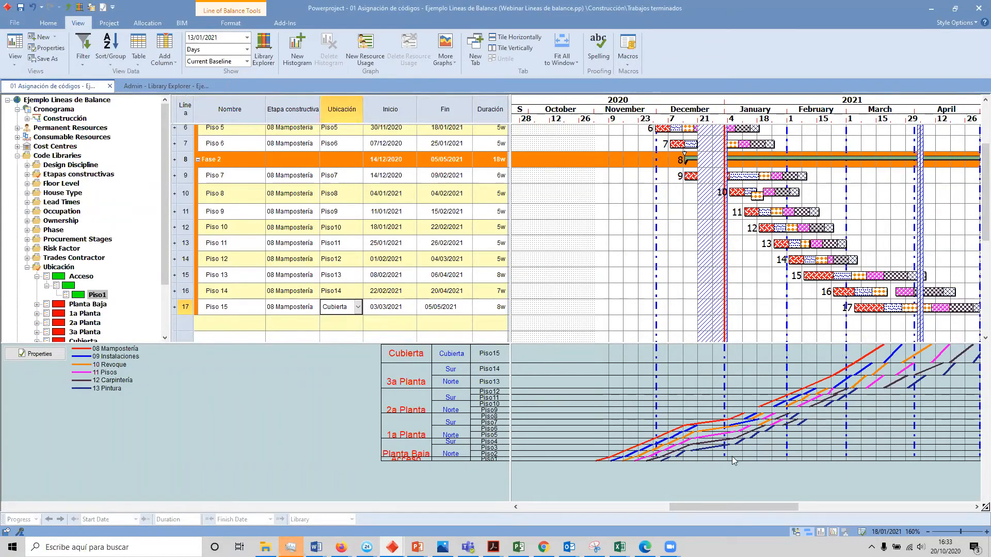
Step: Examine the Line of Balance graph and compare its plotted stages with the Fase 1 and Fase 2 bars
{"action": "mouse_move", "coordinate": [767, 507]}
{"action": "left_mouse_down"}
{"action": "mouse_move", "coordinate": [790, 508]}
{"action": "mouse_move", "coordinate": [776, 509]}
{"action": "left_mouse_up"}
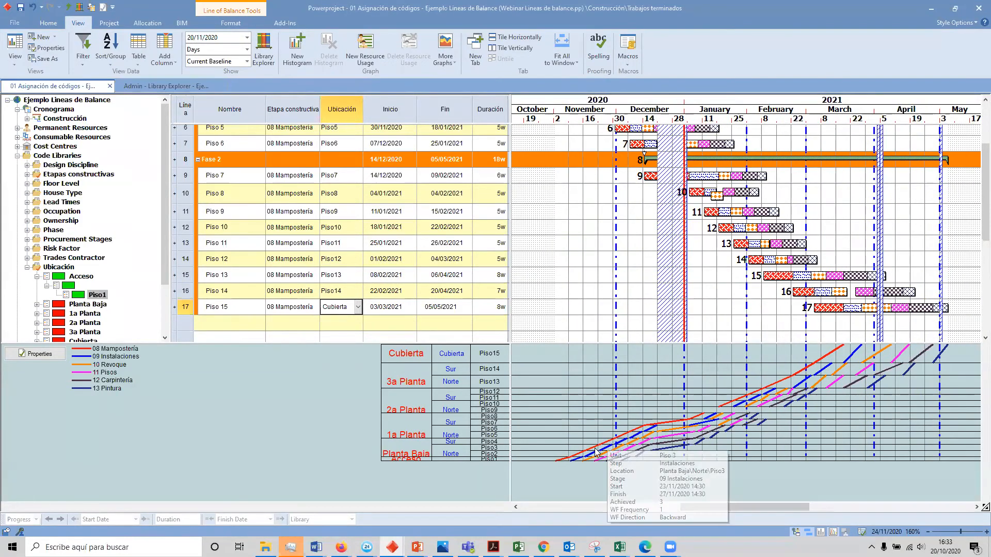
{"action": "scroll", "coordinate": [612, 168], "scroll_direction": "up", "scroll_amount": 4}
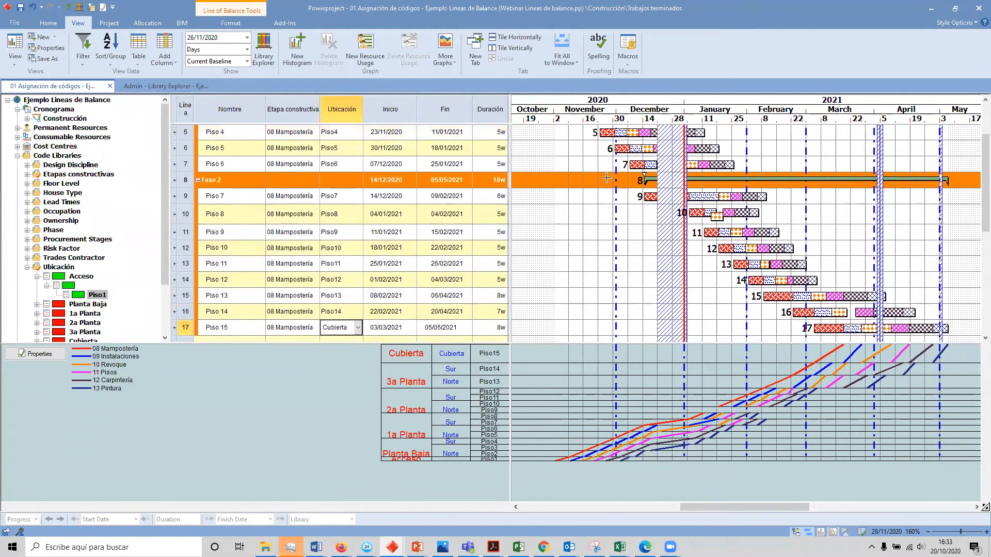
{"action": "scroll", "coordinate": [586, 164], "scroll_direction": "up", "scroll_amount": 1}
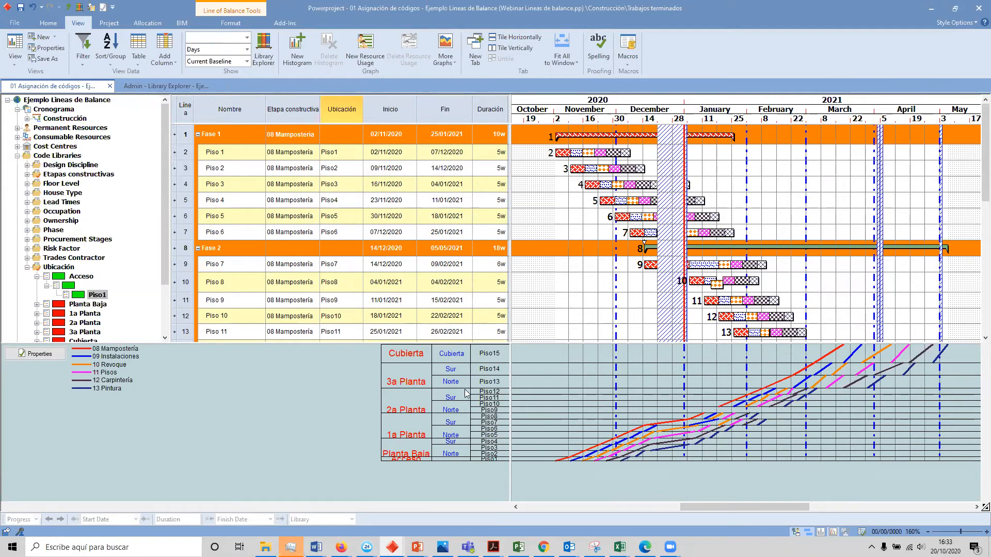
{"action": "left_click", "coordinate": [345, 301]}
{"action": "left_click", "coordinate": [373, 360]}
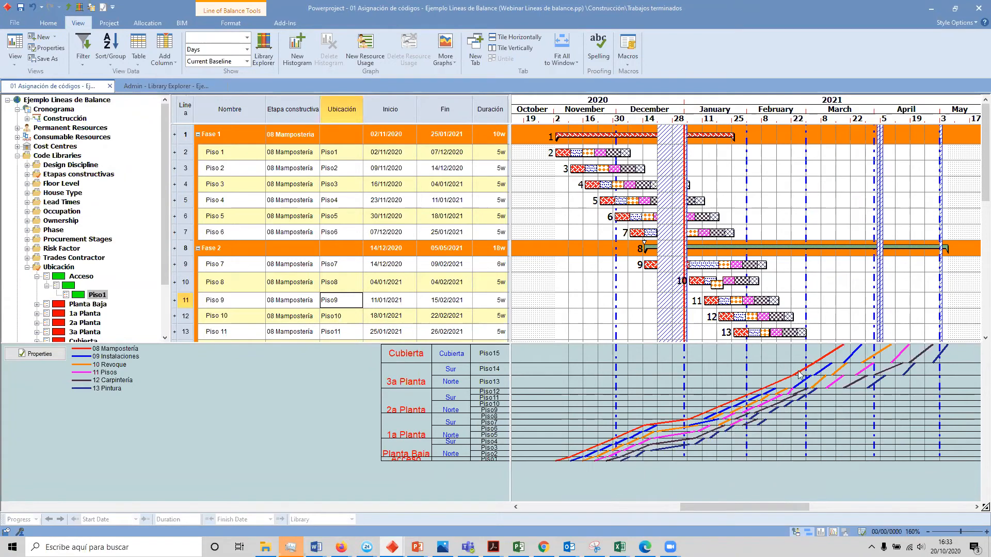
{"action": "mouse_move", "coordinate": [560, 460]}
{"action": "mouse_move", "coordinate": [611, 447]}
Step: Inspect the task details of the Instalaciones and Revoque segments around Piso 13 to Piso 15 on the graph
{"action": "left_click", "coordinate": [840, 364]}
{"action": "left_click", "coordinate": [832, 378]}
{"action": "left_click", "coordinate": [817, 381]}
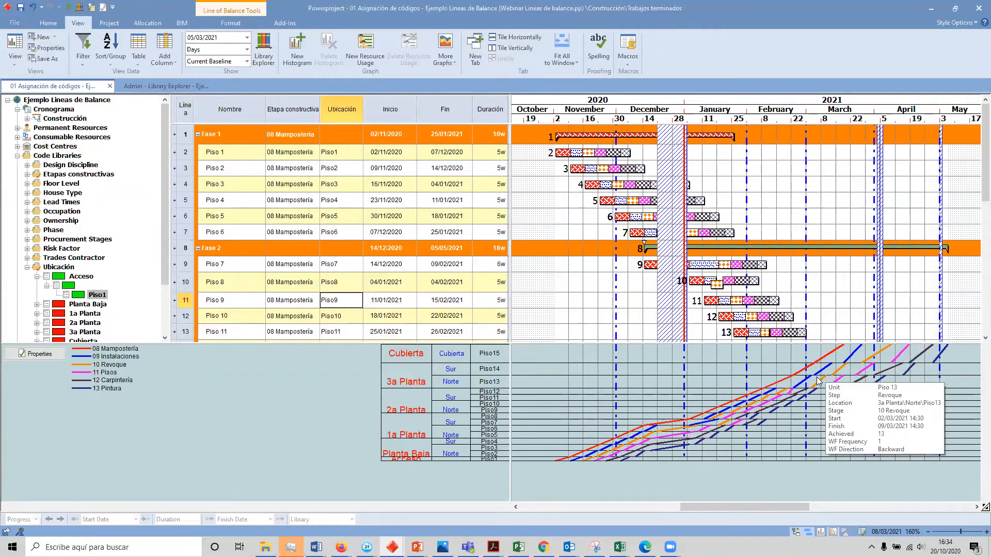
{"action": "left_click", "coordinate": [827, 374]}
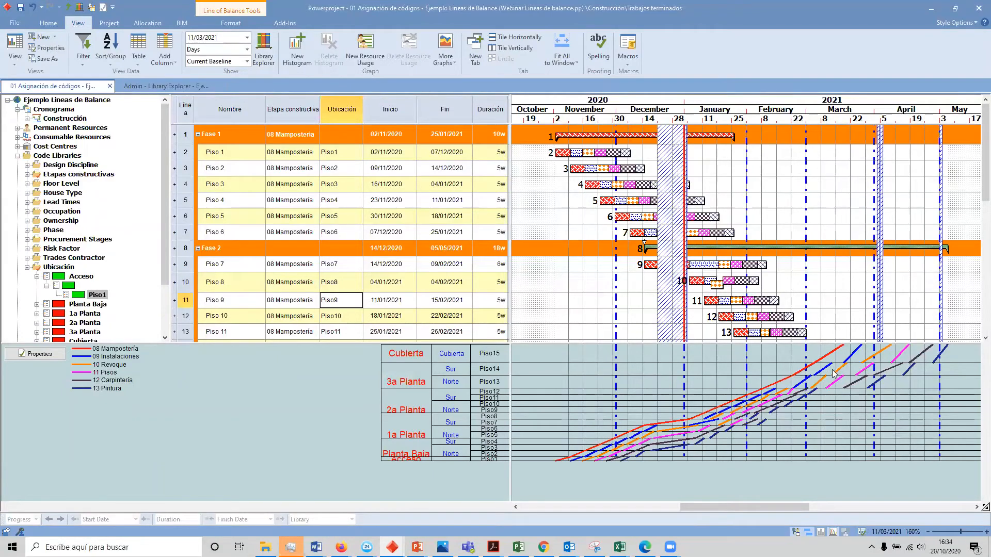
{"action": "mouse_move", "coordinate": [750, 430]}
{"action": "mouse_move", "coordinate": [734, 410]}
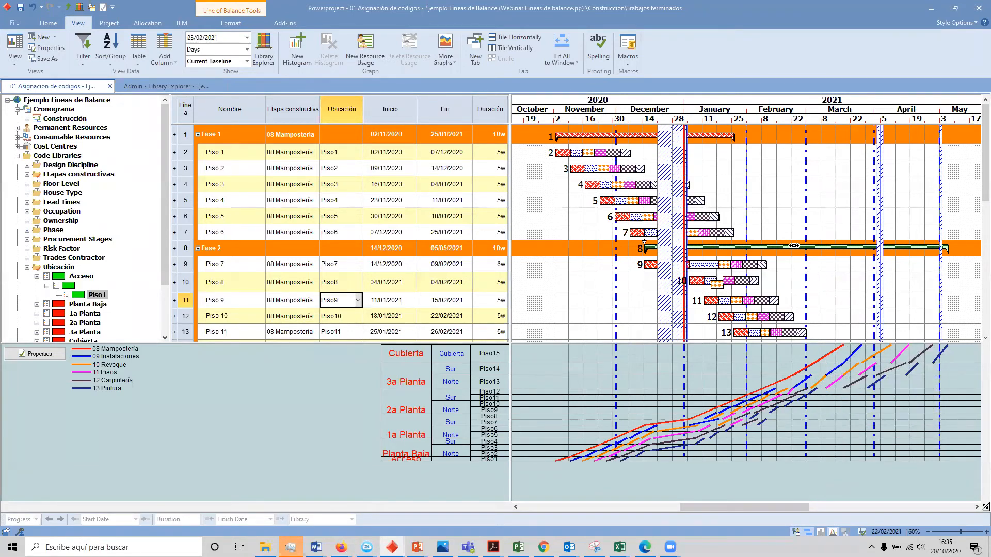
Step: Move the Piso 14 Instalaciones segment on the graph so that it starts on 09/03/2021
{"action": "scroll", "coordinate": [744, 236], "scroll_direction": "down", "scroll_amount": 2}
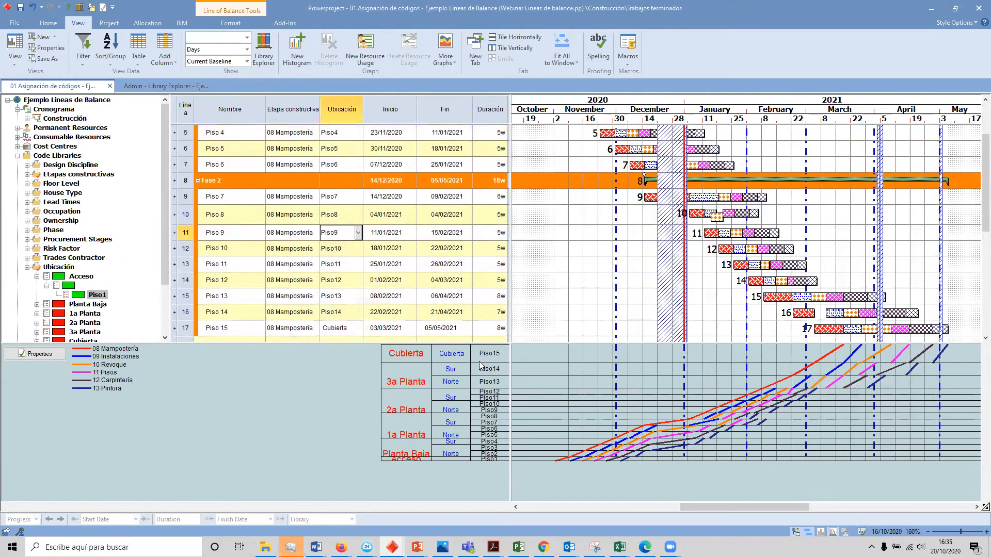
{"action": "scroll", "coordinate": [545, 287], "scroll_direction": "down", "scroll_amount": 1}
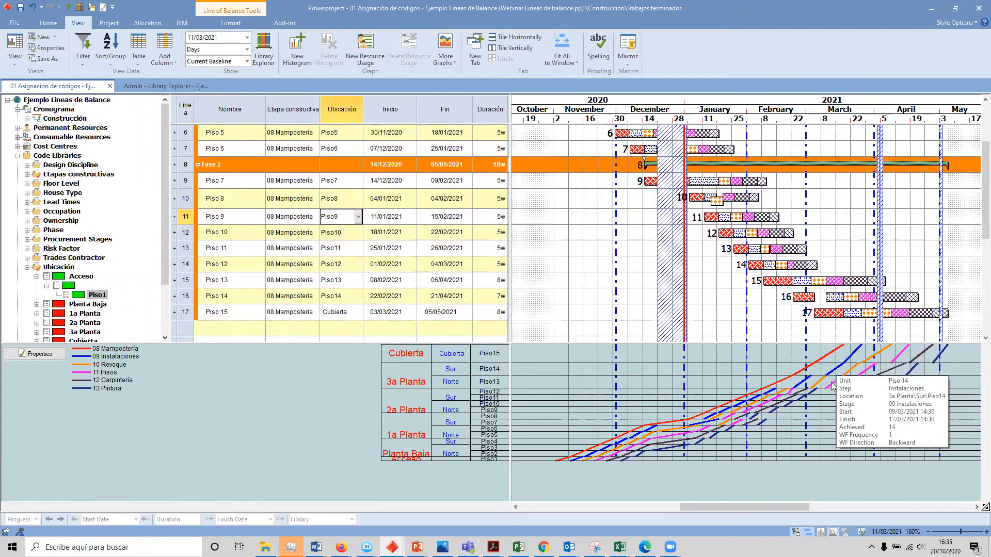
{"action": "mouse_move", "coordinate": [826, 369]}
{"action": "left_click_drag", "start_coordinate": [826, 368], "coordinate": [823, 373]}
{"action": "mouse_move", "coordinate": [826, 371]}
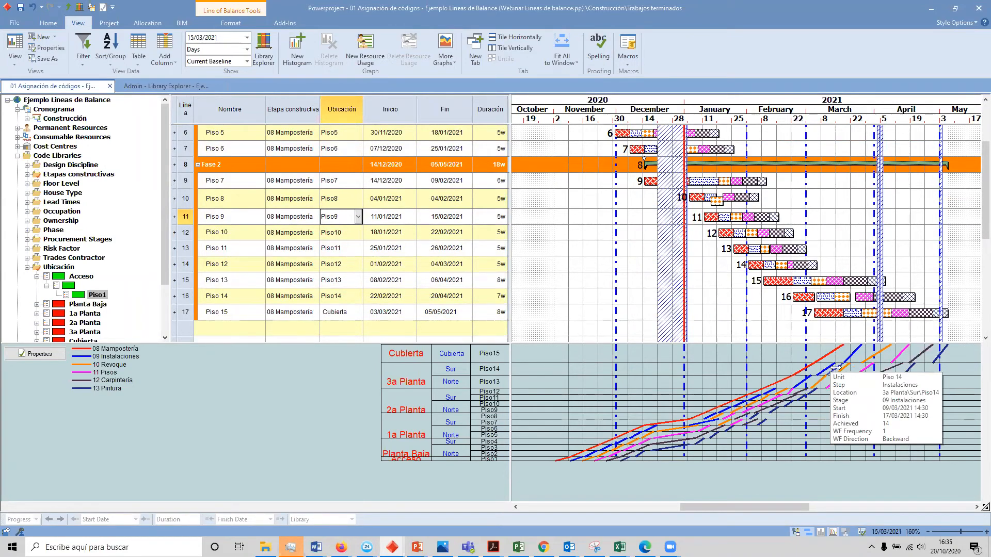
{"action": "left_click_drag", "start_coordinate": [836, 368], "coordinate": [836, 368]}
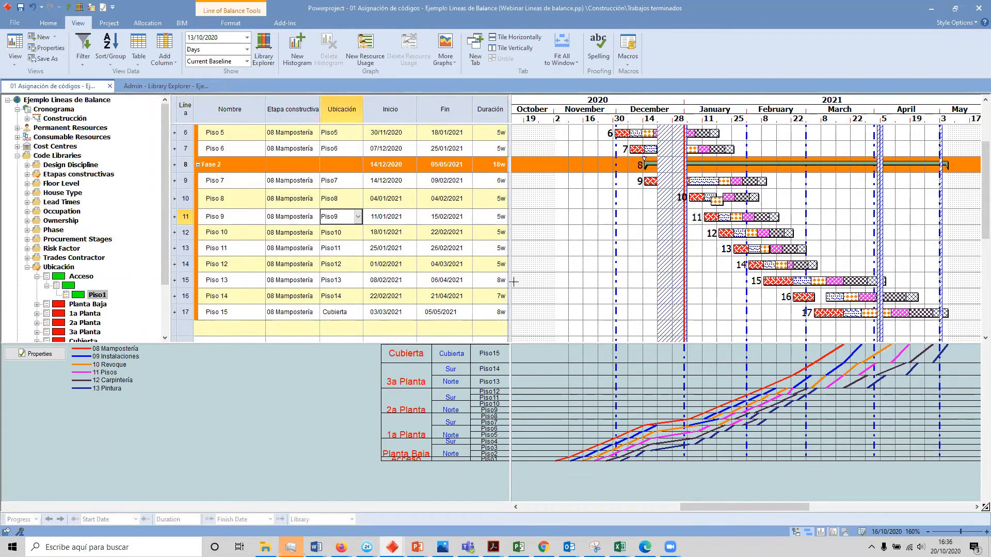
Step: Open the code breakdown structure of 09 Instalaciones from the Etapas constructivas library and review its Piso tasks
{"action": "left_click", "coordinate": [27, 174]}
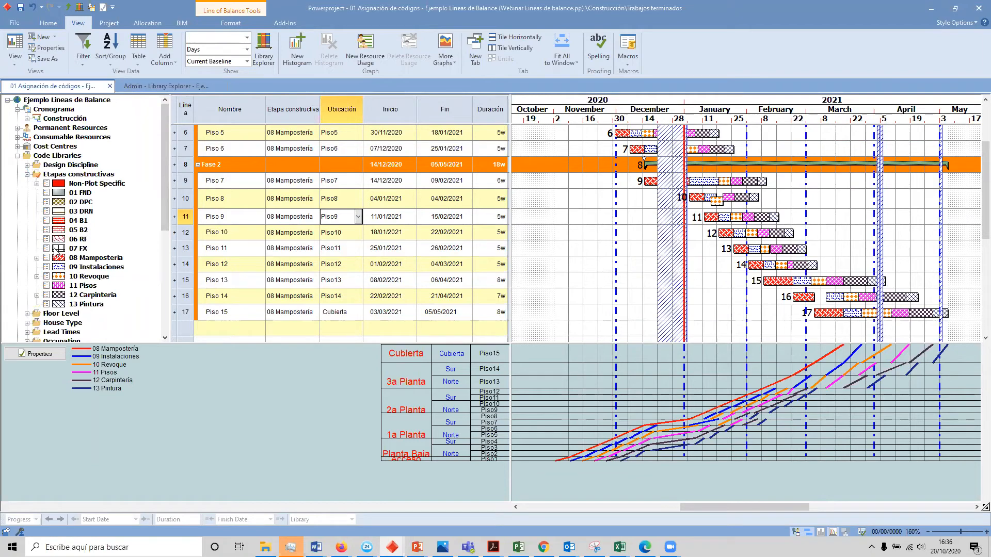
{"action": "right_click", "coordinate": [89, 269]}
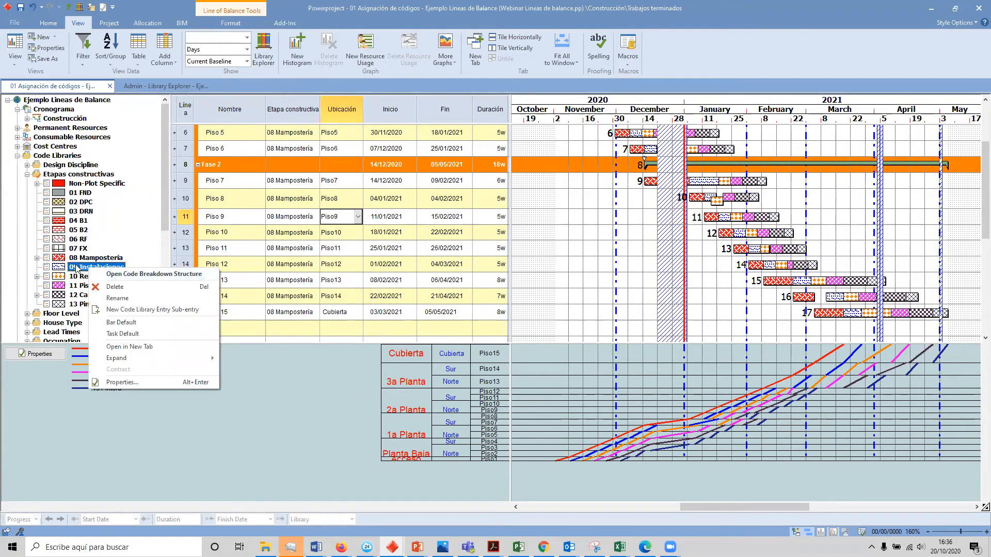
{"action": "left_click", "coordinate": [120, 274]}
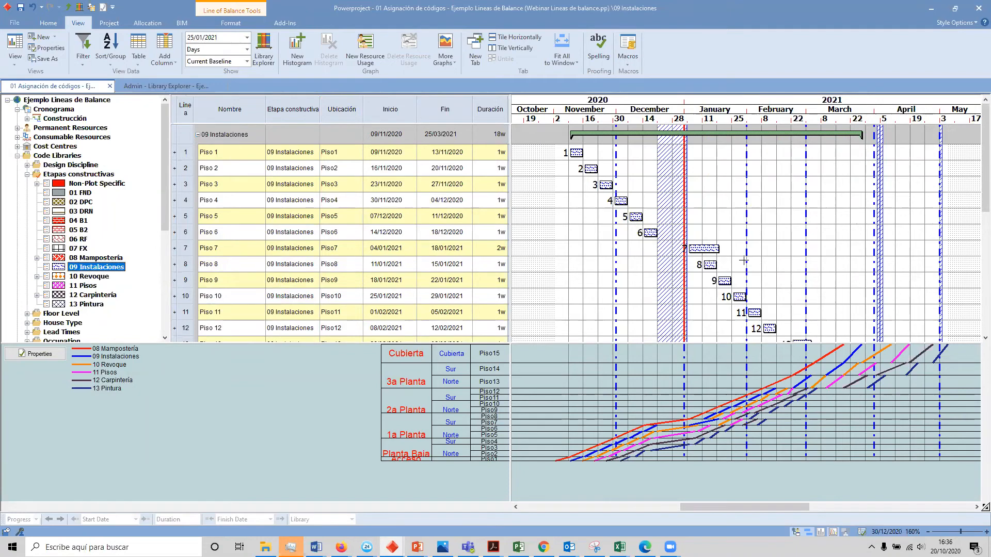
{"action": "scroll", "coordinate": [743, 261], "scroll_direction": "down", "scroll_amount": 4}
{"action": "scroll", "coordinate": [704, 172], "scroll_direction": "up", "scroll_amount": 1}
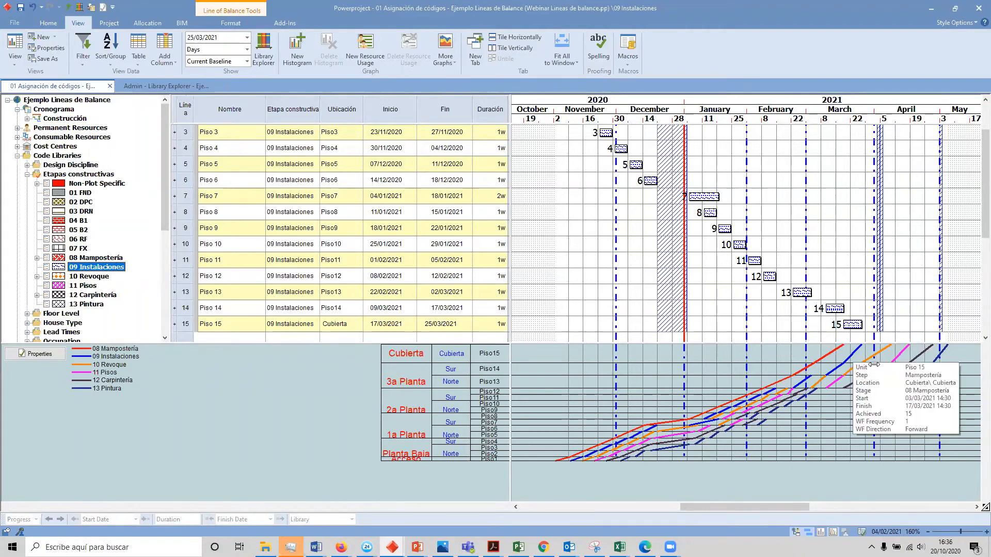
Step: Apply Work Face Frequency backward from Piso 14 of 09 Instalaciones with 1 workface and rescheduling after the move
{"action": "mouse_move", "coordinate": [852, 352]}
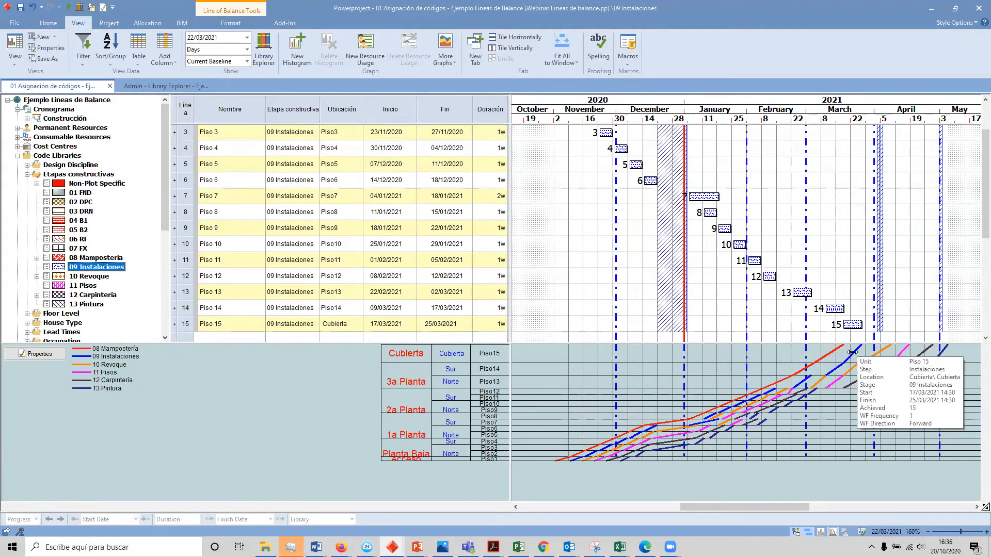
{"action": "right_click", "coordinate": [852, 351]}
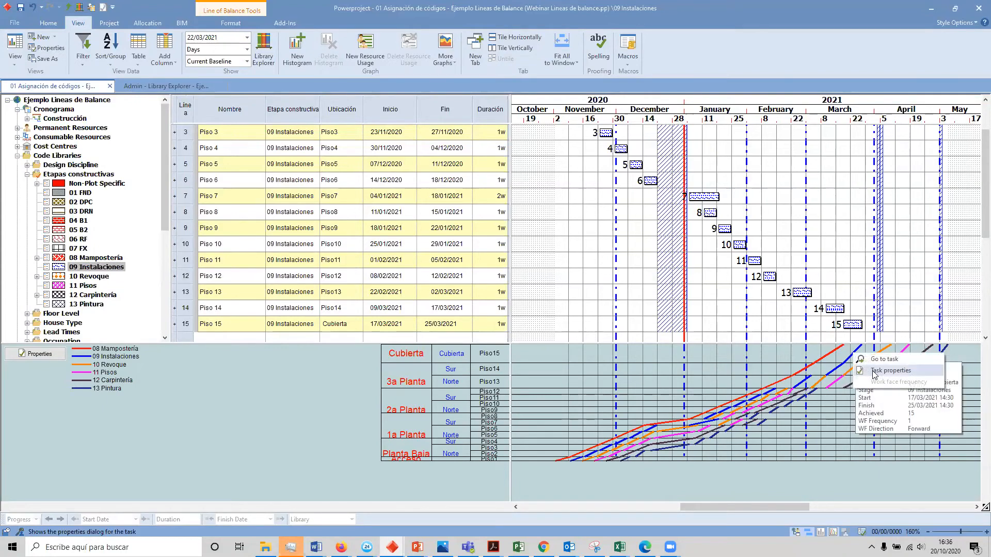
{"action": "left_click", "coordinate": [820, 360]}
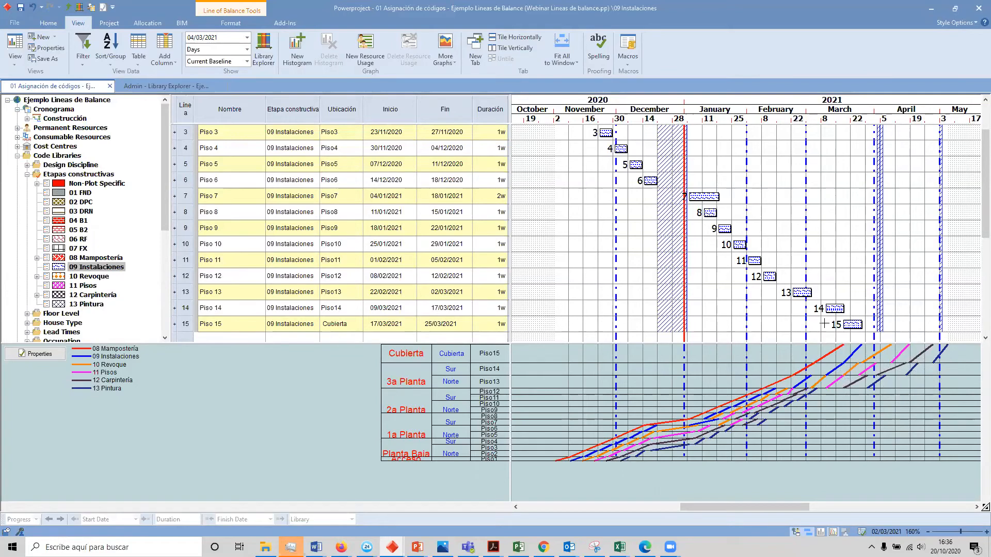
{"action": "right_click", "coordinate": [854, 353]}
{"action": "right_click", "coordinate": [840, 368]}
{"action": "right_click", "coordinate": [837, 368]}
{"action": "left_click", "coordinate": [857, 398]}
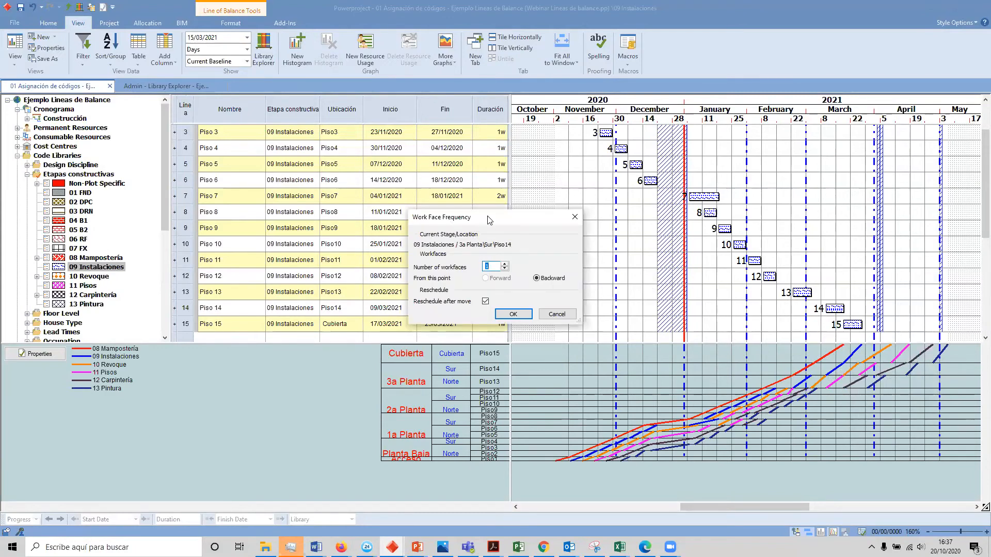
{"action": "left_click_drag", "start_coordinate": [490, 220], "coordinate": [832, 165]}
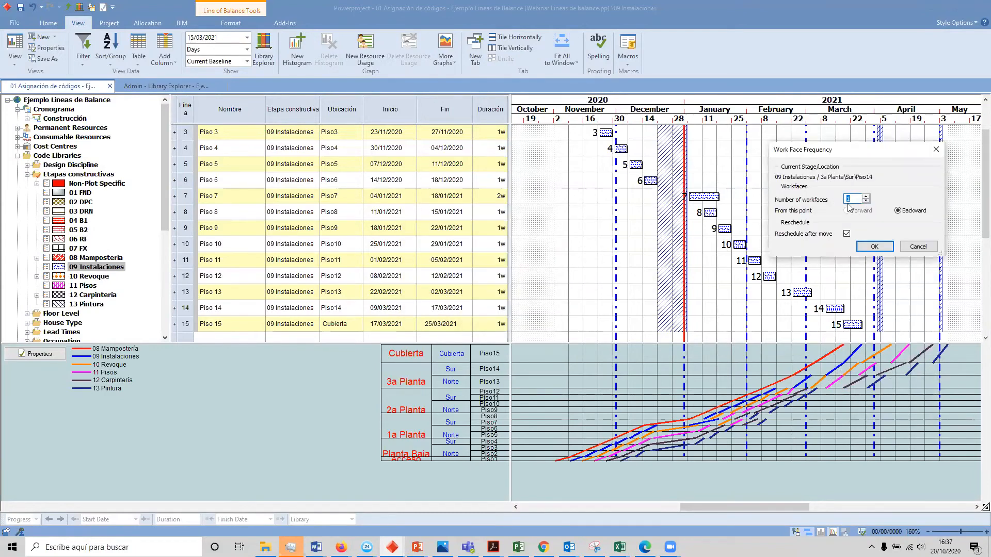
{"action": "left_click", "coordinate": [874, 247]}
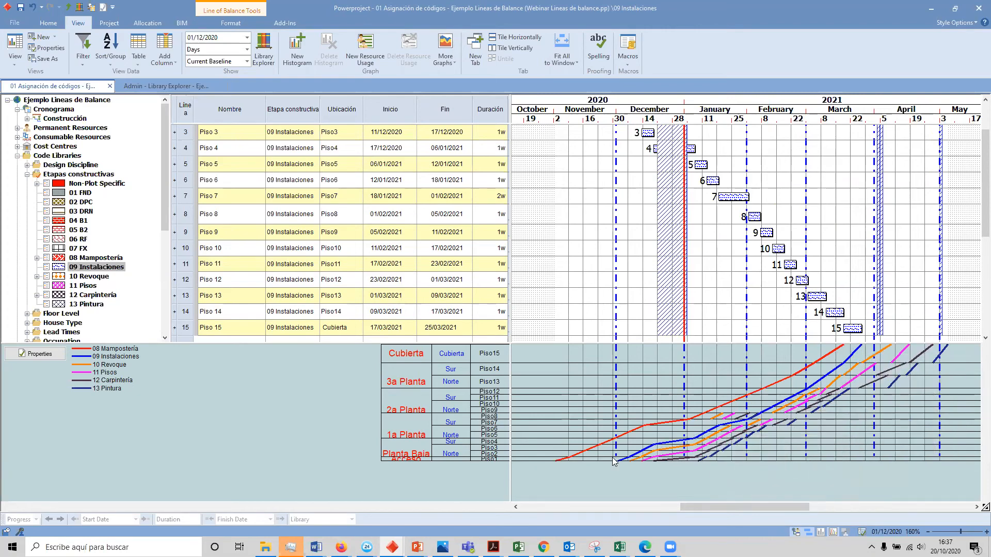
Step: Undo the Work Face Frequency change and select the Inicio column to check the start dates from Piso 1
{"action": "key", "text": "ctrl+z"}
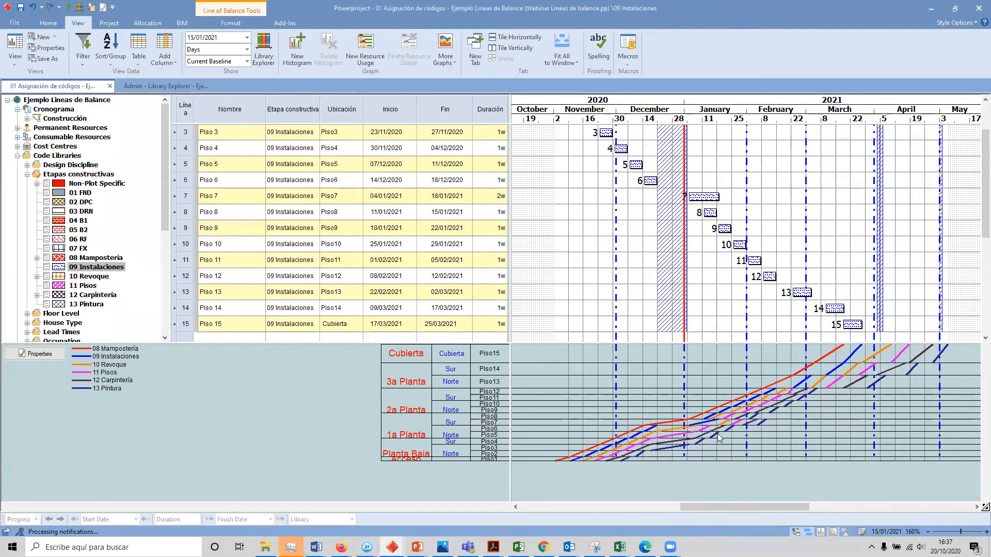
{"action": "scroll", "coordinate": [306, 180], "scroll_direction": "up", "scroll_amount": 1}
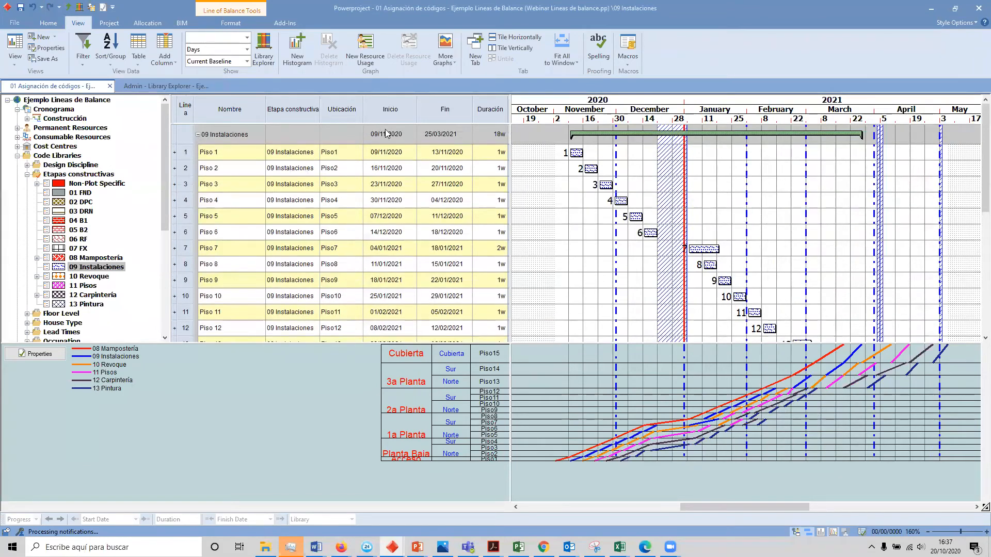
{"action": "left_click", "coordinate": [390, 109]}
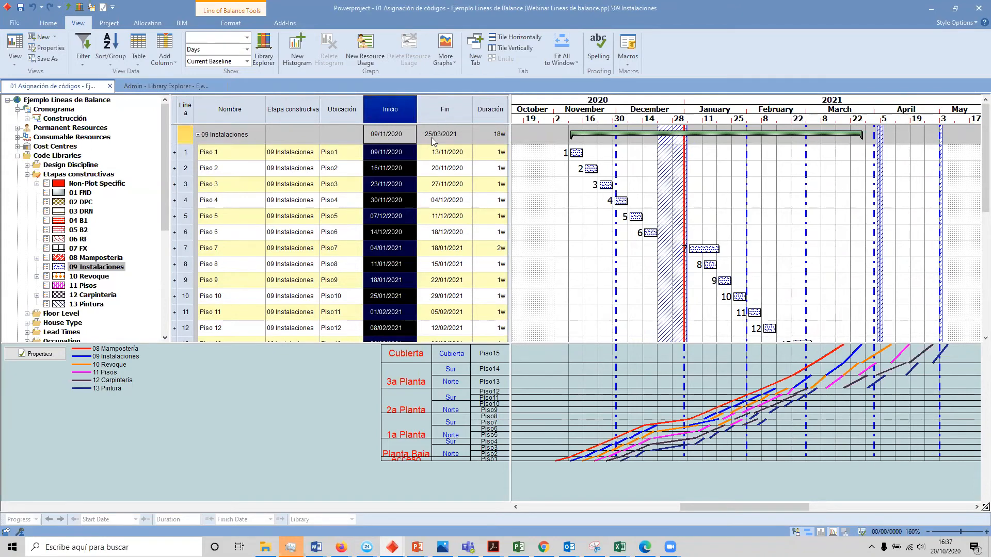
Step: Reapply Work Face Frequency backward from Piso 14 of 09 Instalaciones and check the Piso 1 start date
{"action": "right_click", "coordinate": [841, 366]}
{"action": "left_click", "coordinate": [865, 395]}
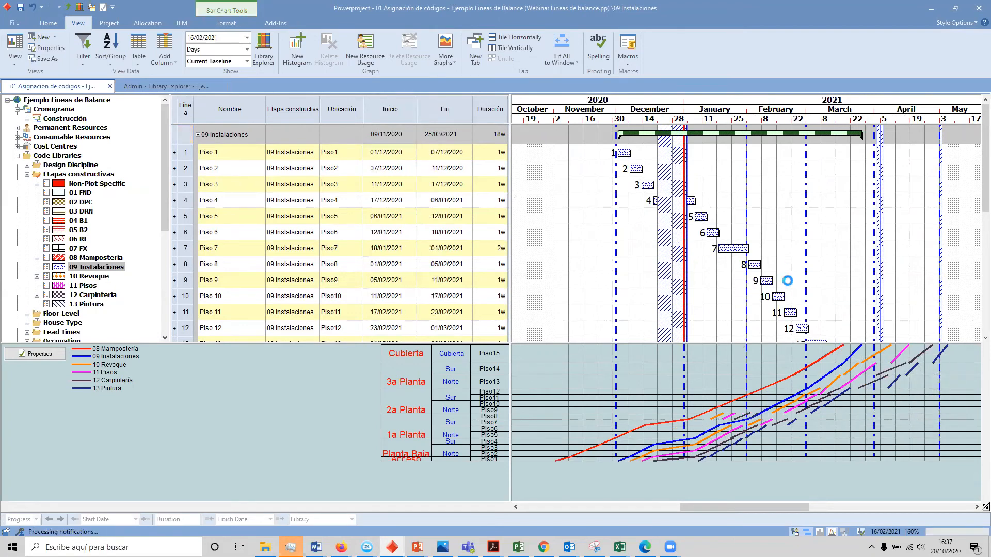
{"action": "left_click", "coordinate": [385, 156]}
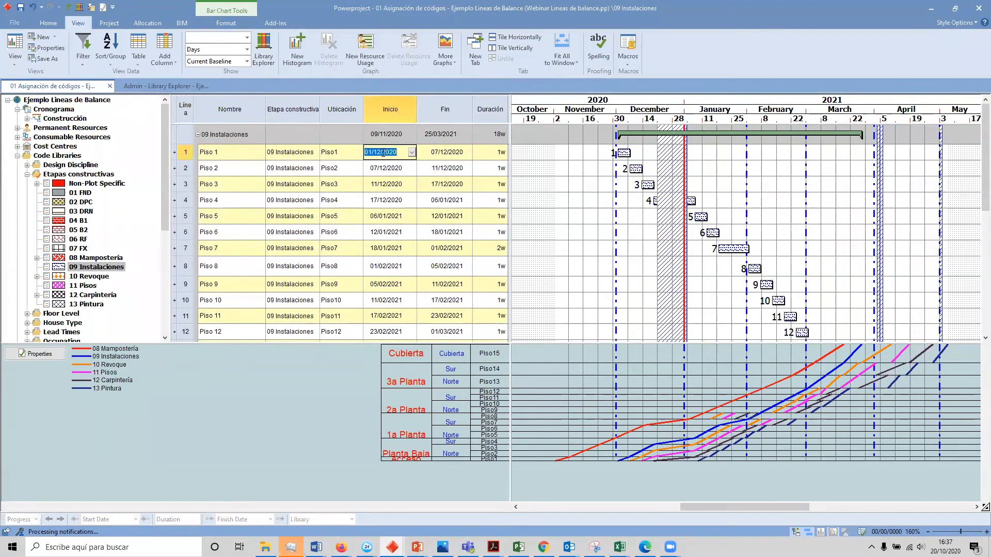
{"action": "key", "text": "Escape"}
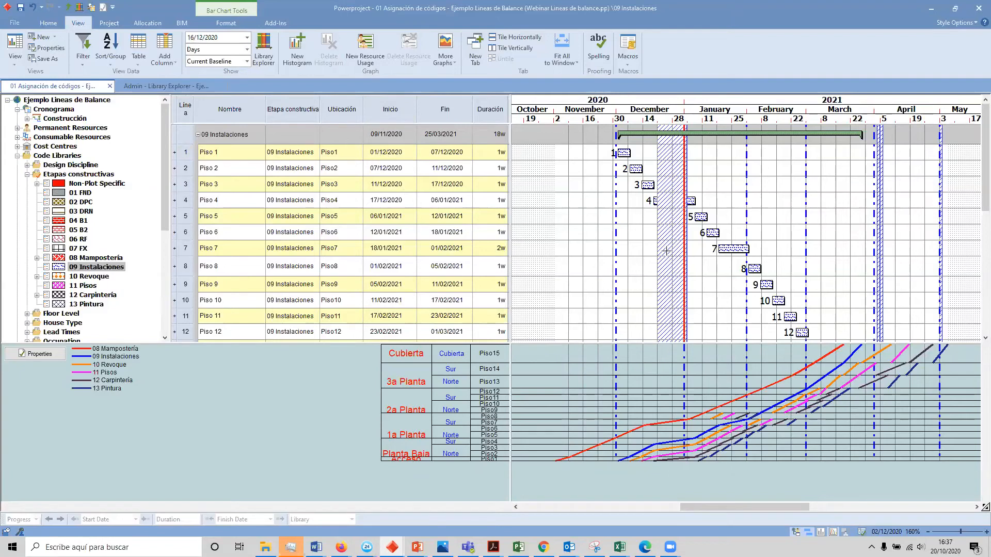
{"action": "right_click", "coordinate": [876, 355]}
{"action": "left_click", "coordinate": [847, 368]}
{"action": "right_click", "coordinate": [872, 358]}
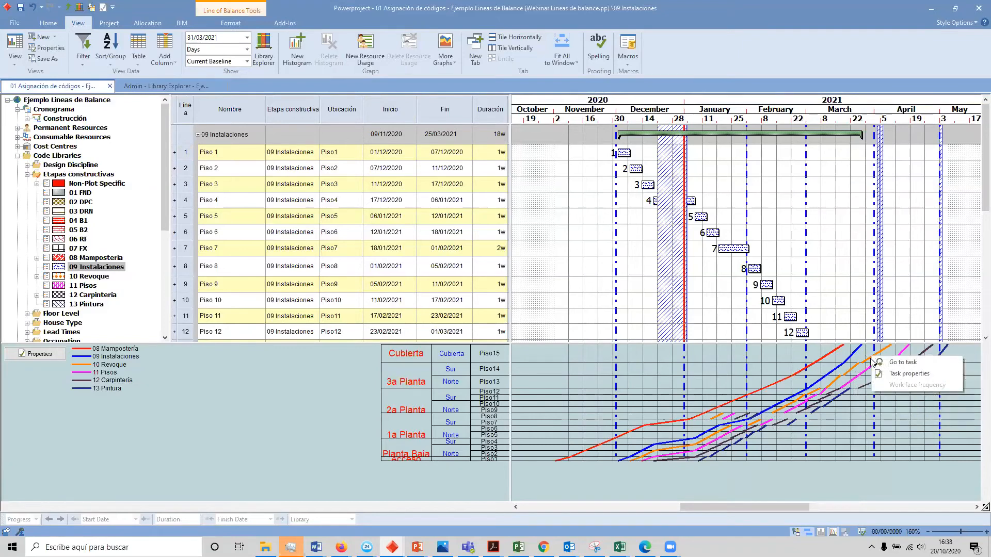
{"action": "left_click", "coordinate": [858, 367]}
{"action": "left_click", "coordinate": [860, 367]}
{"action": "right_click", "coordinate": [861, 360]}
{"action": "left_click", "coordinate": [854, 376]}
{"action": "right_click", "coordinate": [854, 373]}
{"action": "left_click", "coordinate": [854, 368]}
{"action": "right_click", "coordinate": [854, 367]}
{"action": "left_click", "coordinate": [854, 364]}
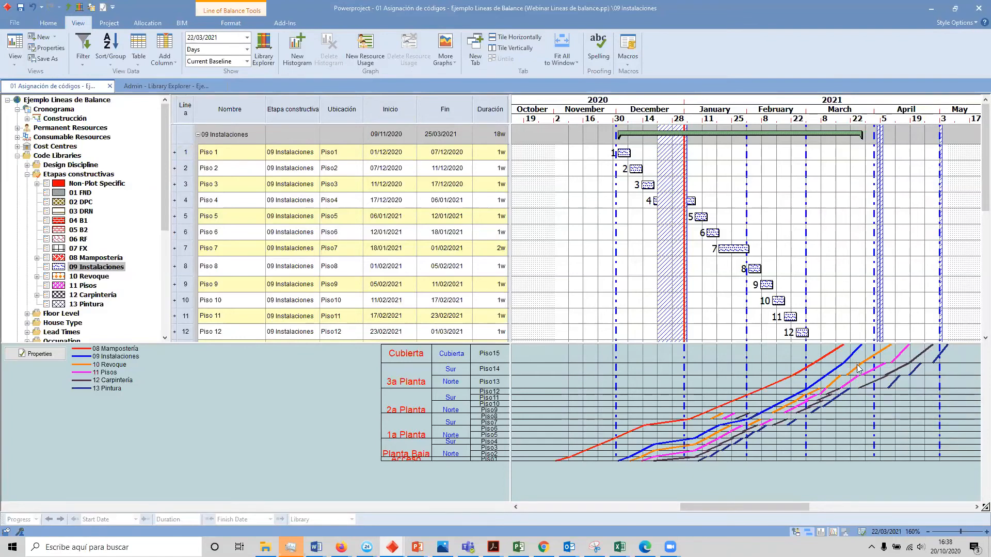
Step: Open the Trabajos terminados chart under Construcción and undo the Work Face Frequency change applied to 09 Instalaciones
{"action": "left_click", "coordinate": [61, 118]}
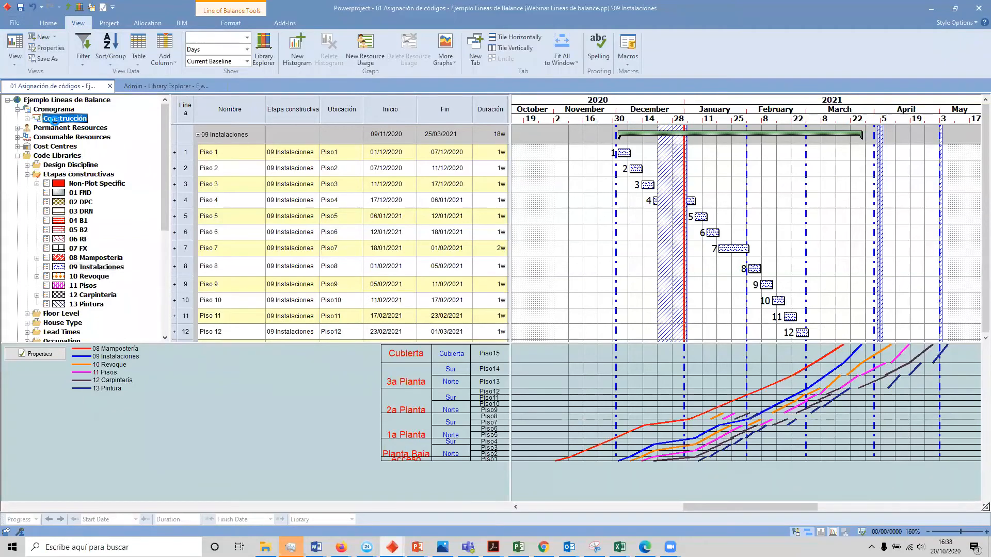
{"action": "left_click", "coordinate": [28, 119]}
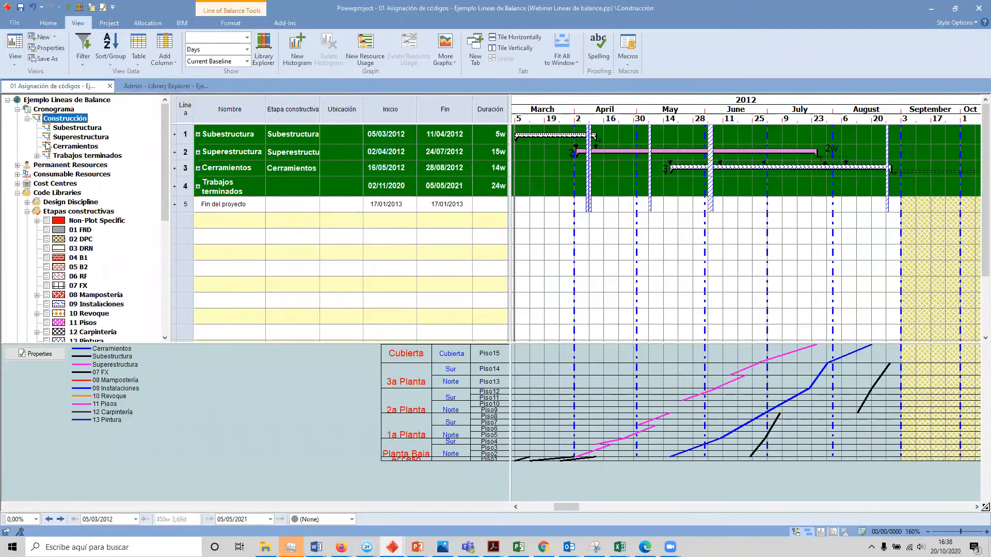
{"action": "left_click", "coordinate": [75, 157]}
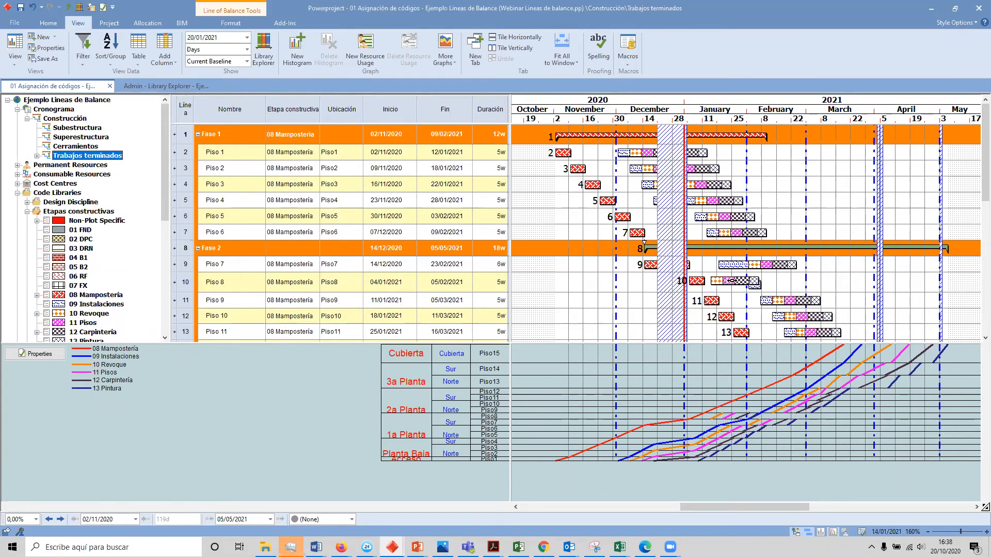
{"action": "key", "text": "ctrl+z"}
{"action": "key", "text": "ctrl+z"}
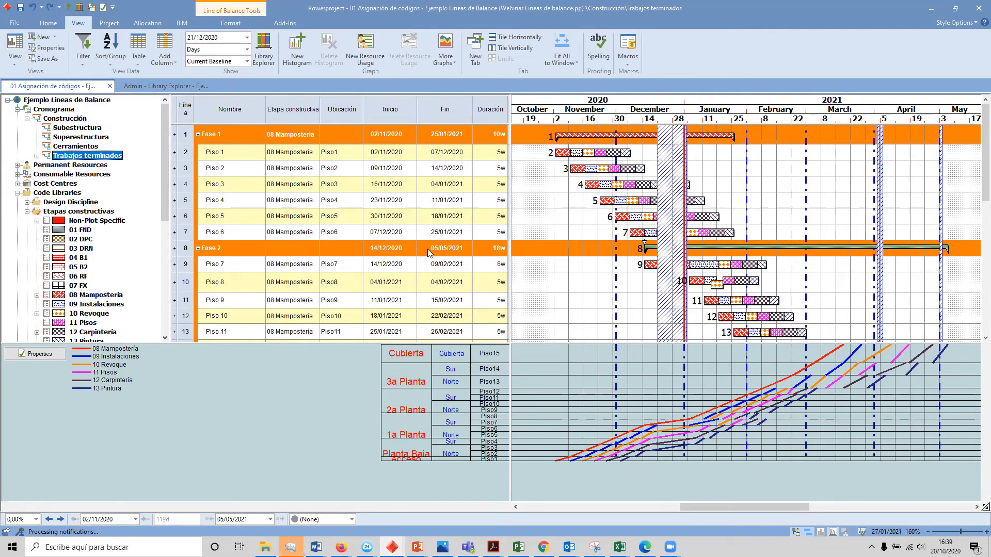
Step: Turn off the Tasks may Overlap option for the Piso 8 bar in Fase 2
{"action": "right_click", "coordinate": [181, 282]}
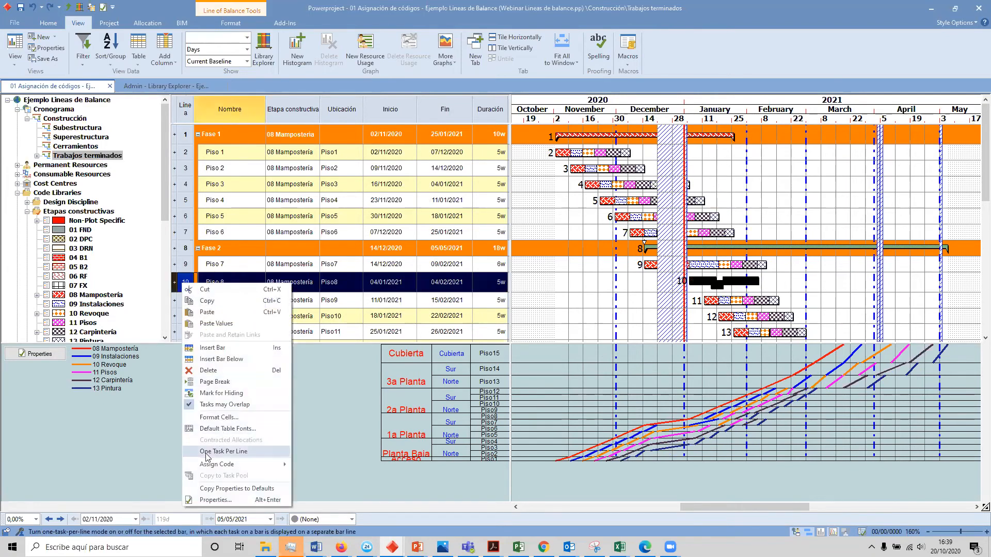
{"action": "mouse_move", "coordinate": [212, 467]}
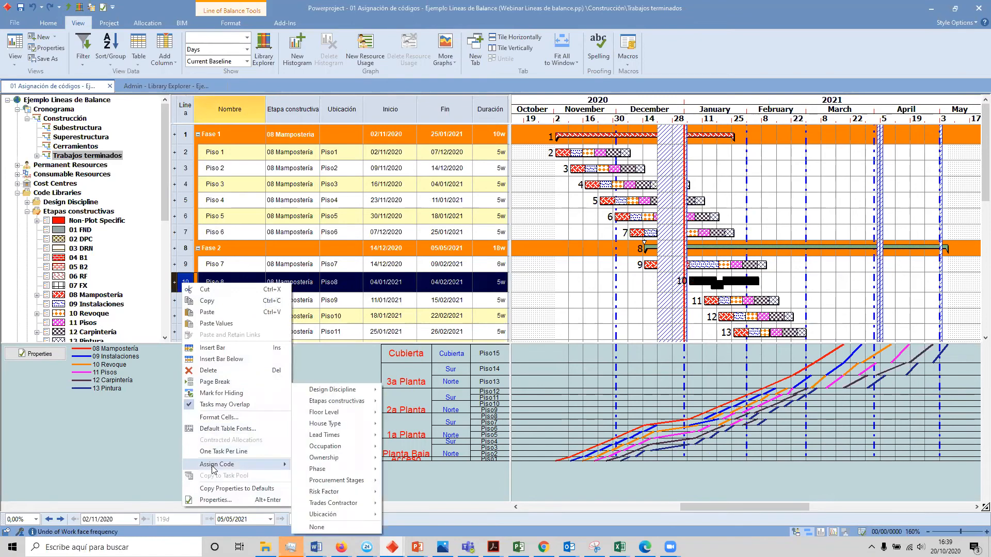
{"action": "left_click", "coordinate": [222, 405]}
{"action": "left_click", "coordinate": [779, 285]}
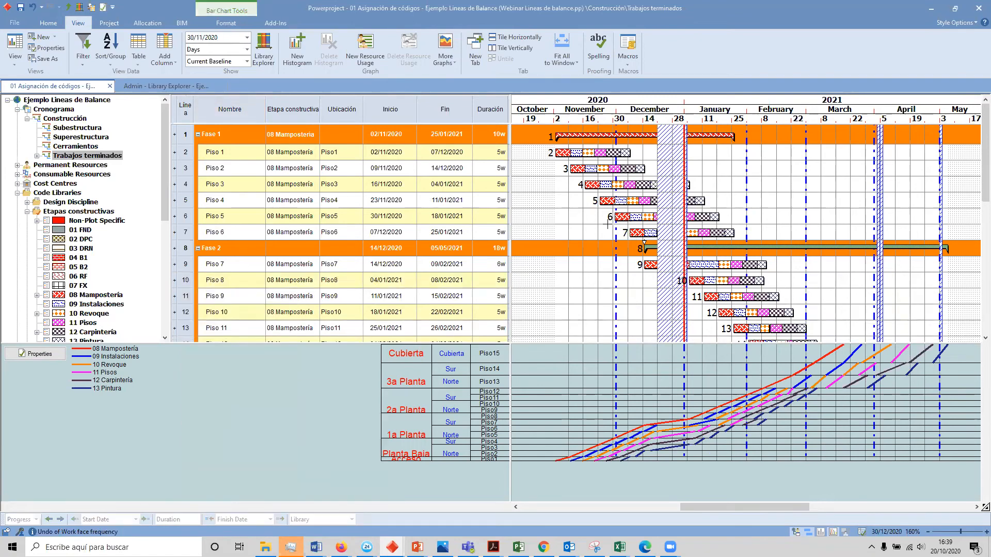
Step: Reapply Work Face Frequency backward from Piso 14 of 09 Instalaciones on the Line of Balance graph
{"action": "right_click", "coordinate": [851, 356]}
{"action": "right_click", "coordinate": [852, 357]}
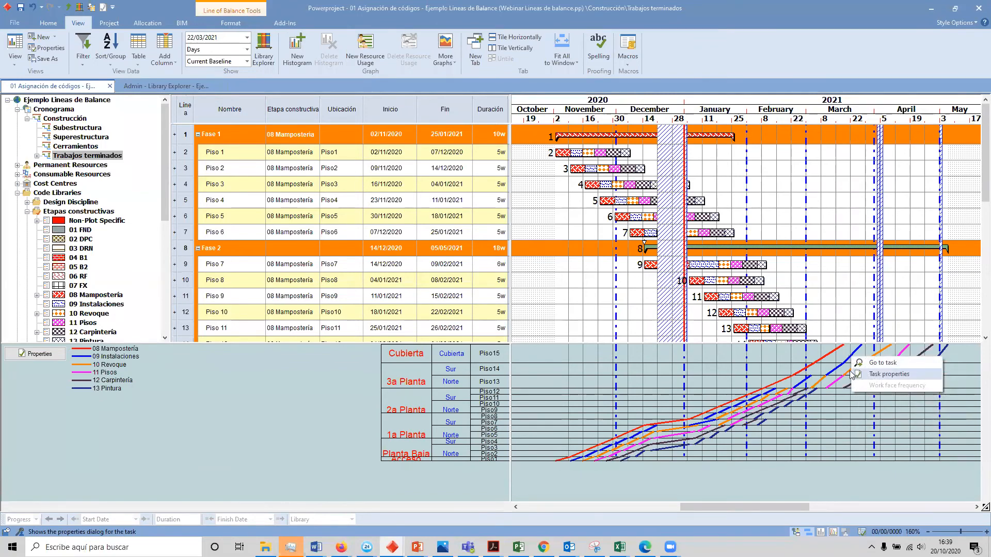
{"action": "left_click", "coordinate": [851, 371]}
{"action": "right_click", "coordinate": [839, 368]}
{"action": "left_click", "coordinate": [832, 367]}
{"action": "right_click", "coordinate": [836, 368]}
{"action": "left_click", "coordinate": [854, 397]}
{"action": "left_click", "coordinate": [873, 246]}
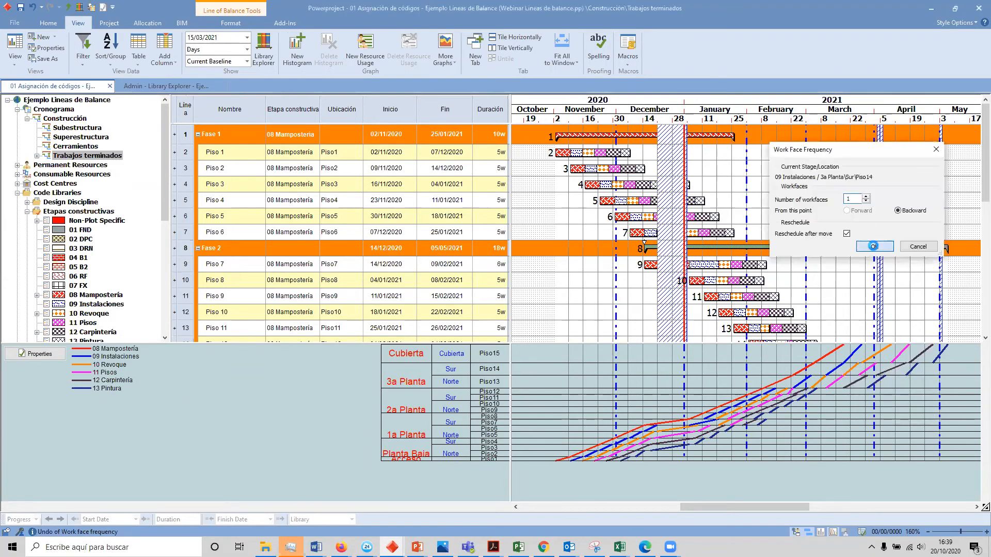
{"action": "right_click", "coordinate": [876, 355]}
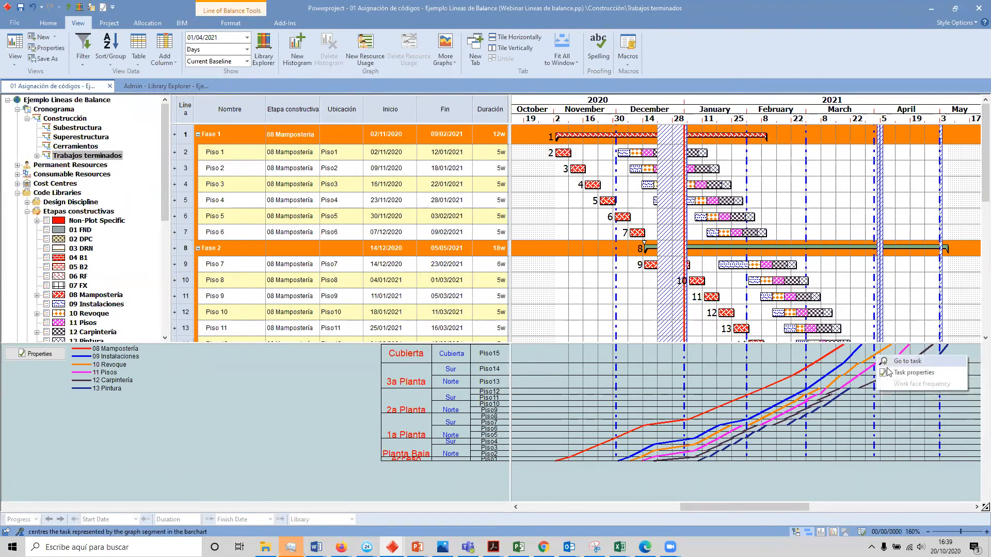
{"action": "left_click", "coordinate": [855, 368]}
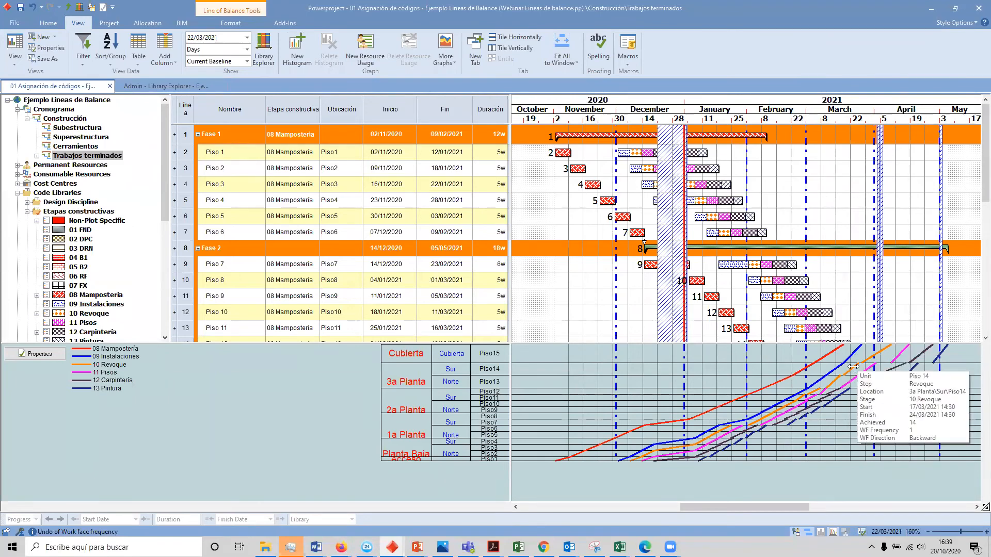
{"action": "right_click", "coordinate": [855, 369]}
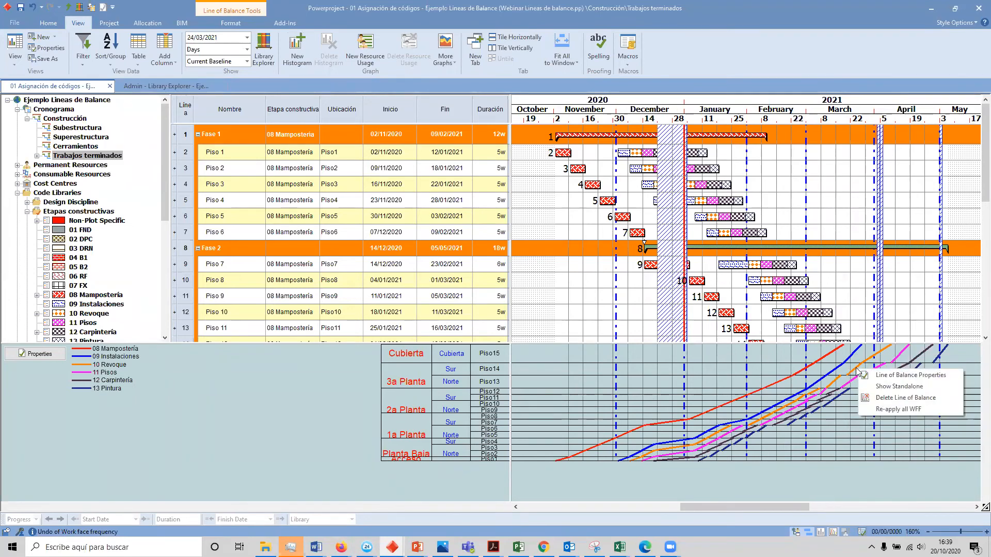
{"action": "left_click", "coordinate": [900, 396]}
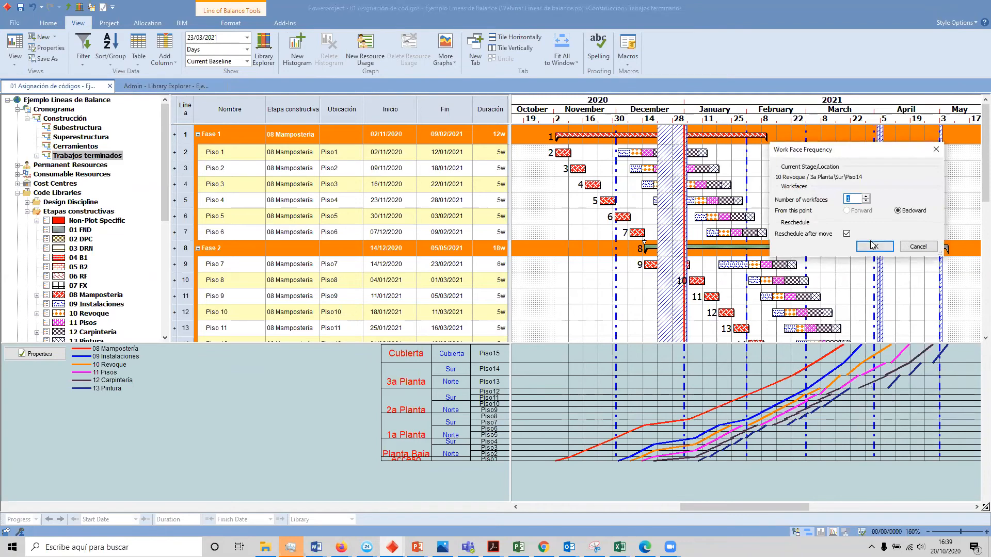
{"action": "left_click", "coordinate": [918, 247]}
Step: Check the Piso 15 finish date and apply Work Face Frequency backward from Piso 14 of 10 Revoque with 1 workface and rescheduling after the move
{"action": "scroll", "coordinate": [940, 290], "scroll_direction": "down", "scroll_amount": 3}
{"action": "left_click", "coordinate": [944, 246]}
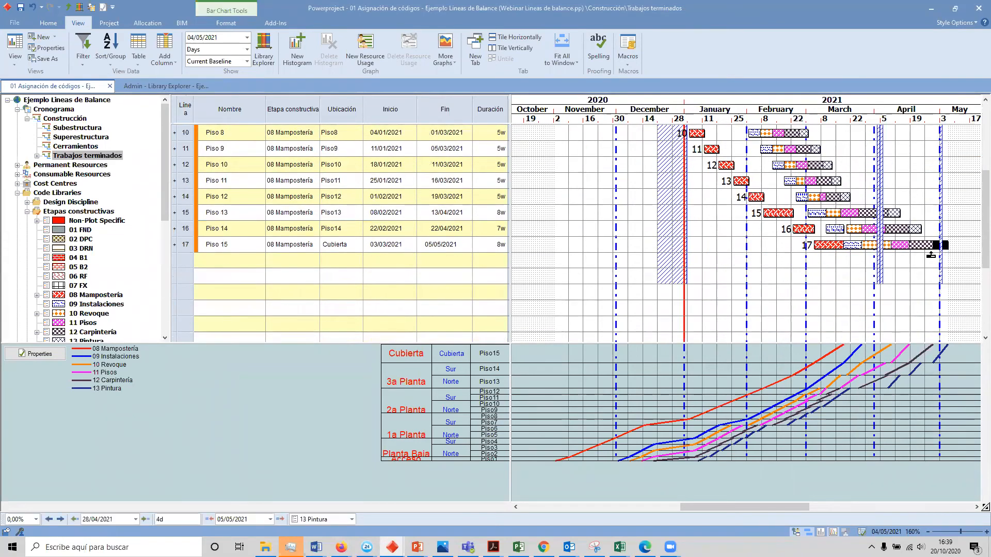
{"action": "left_click", "coordinate": [437, 247]}
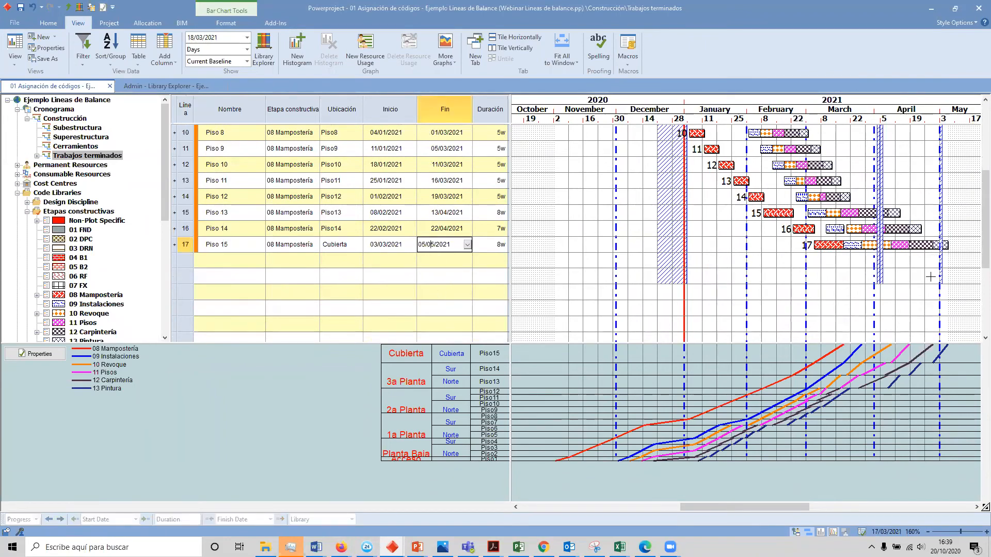
{"action": "right_click", "coordinate": [858, 370]}
{"action": "left_click", "coordinate": [900, 396]}
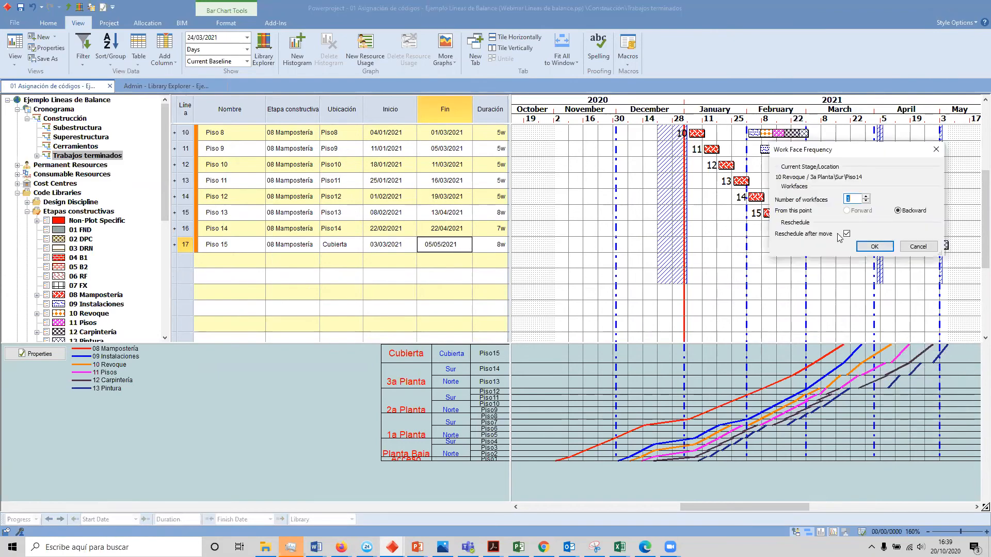
{"action": "left_click", "coordinate": [870, 247]}
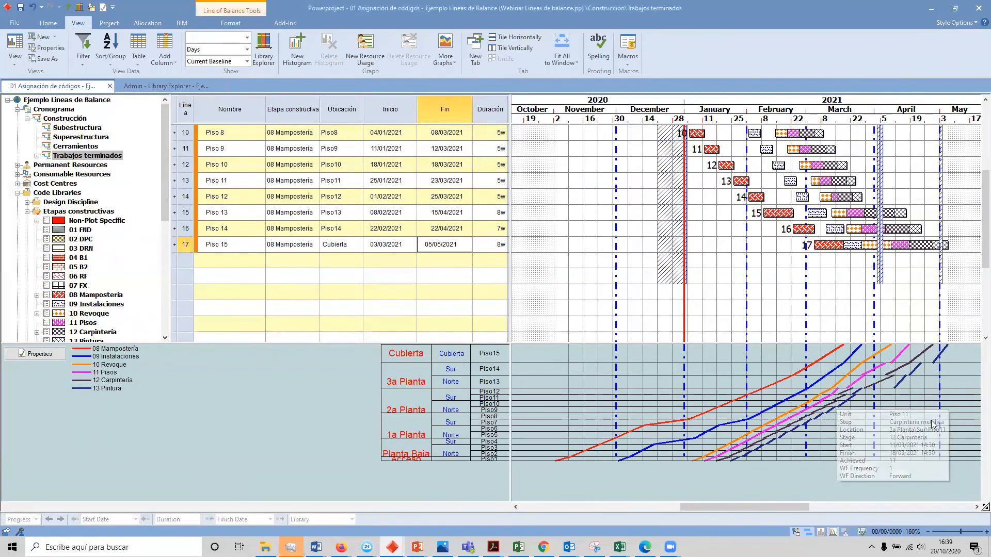
Step: Move the Piso 14 segment of 11 Pisos slightly later on the graph, starting 29/03/2021 and finishing 08/04/2021
{"action": "mouse_move", "coordinate": [870, 366]}
{"action": "mouse_move", "coordinate": [898, 361]}
{"action": "right_click", "coordinate": [896, 356]}
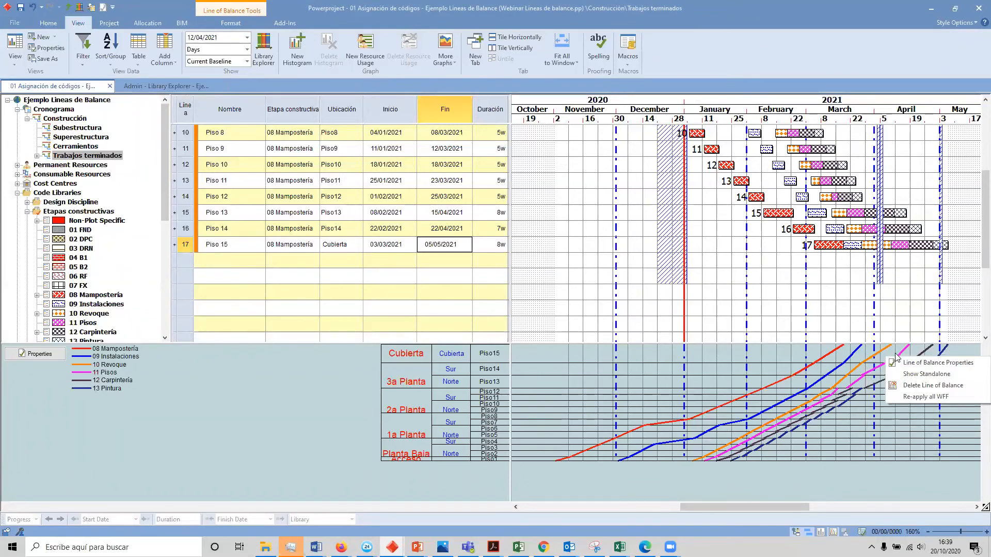
{"action": "right_click", "coordinate": [903, 351]}
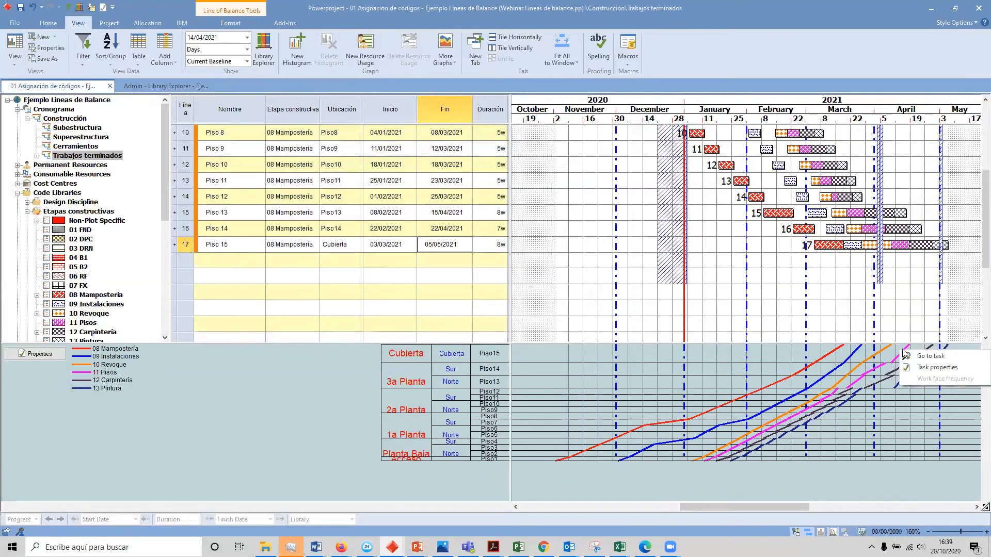
{"action": "right_click", "coordinate": [876, 370]}
{"action": "right_click", "coordinate": [880, 365]}
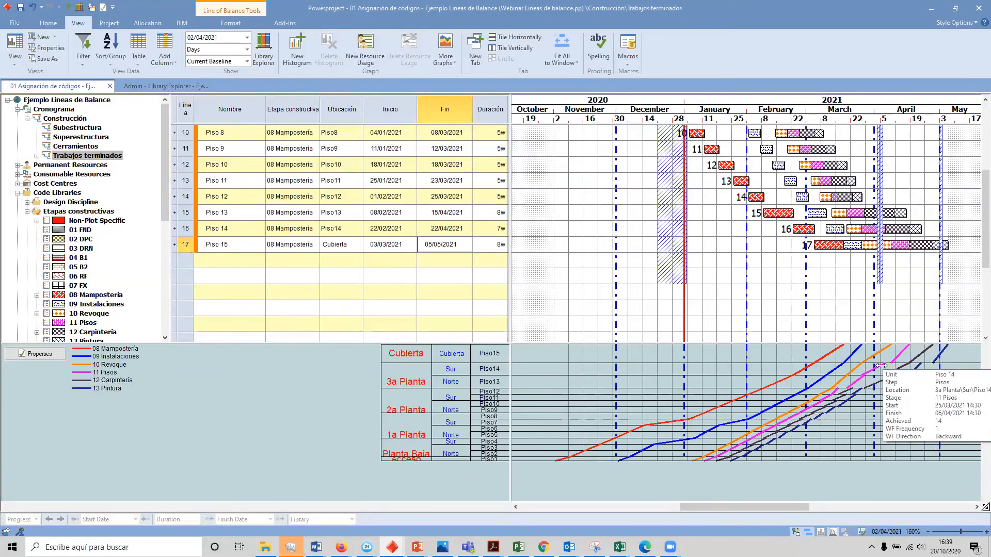
{"action": "left_click_drag", "start_coordinate": [886, 365], "coordinate": [885, 366]}
Step: Apply Work Face Frequency backward from Piso 14 of 11 Pisos with 1 workface and rescheduling after the move
{"action": "right_click", "coordinate": [884, 368]}
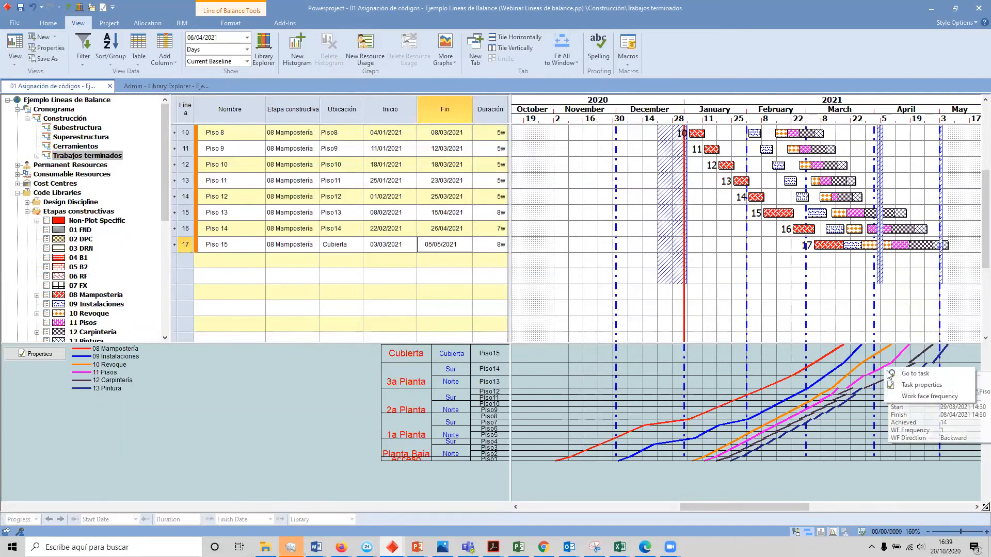
{"action": "left_click", "coordinate": [910, 397]}
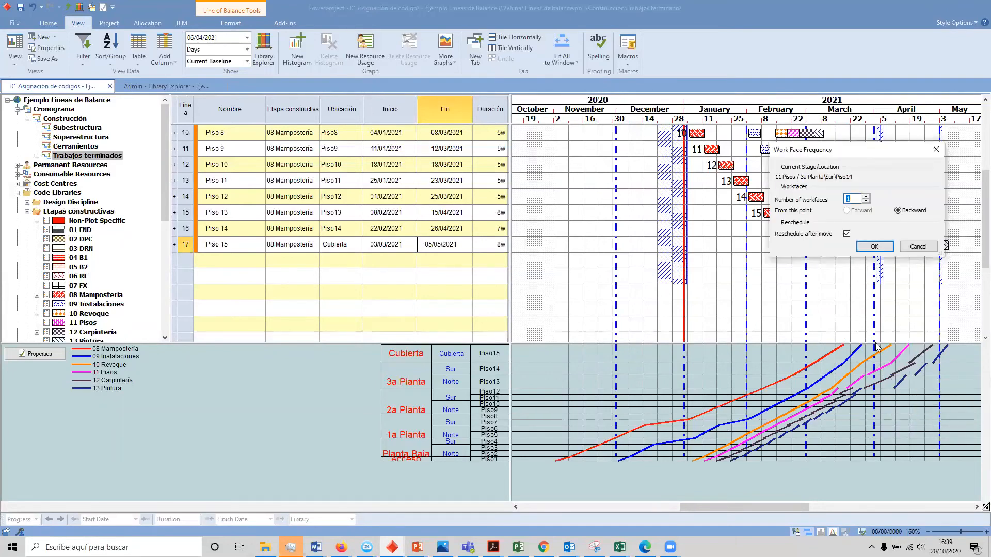
{"action": "left_click", "coordinate": [875, 247]}
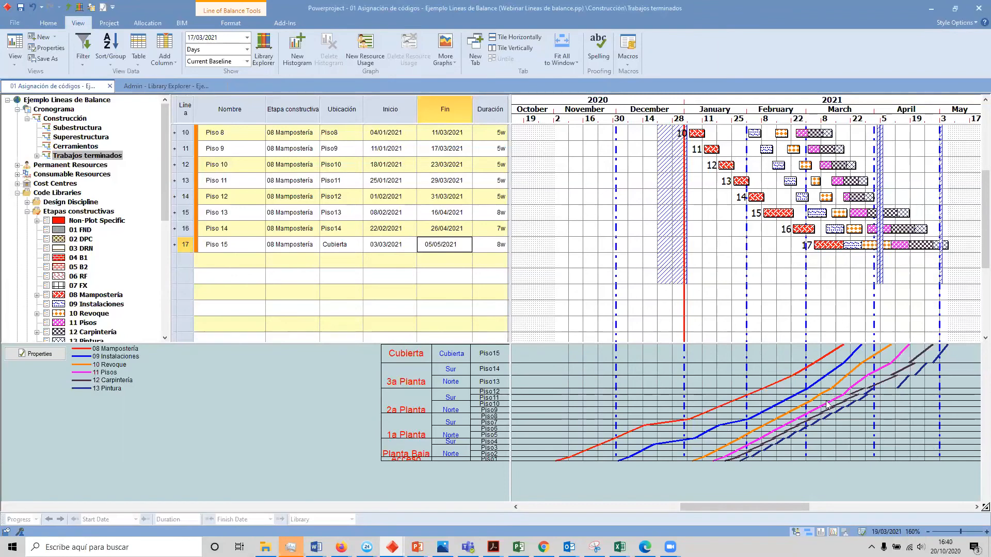
Step: Open the code breakdown structure of 12 Carpintería from the Etapas constructivas library
{"action": "mouse_move", "coordinate": [774, 433]}
{"action": "mouse_move", "coordinate": [748, 451]}
{"action": "scroll", "coordinate": [72, 278], "scroll_direction": "down", "scroll_amount": 1}
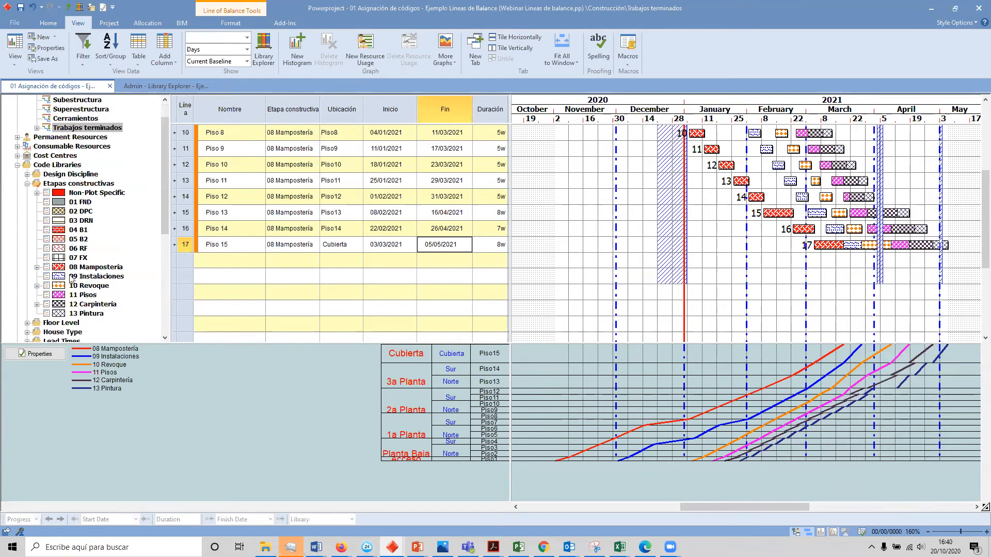
{"action": "double_click", "coordinate": [86, 305]}
{"action": "right_click", "coordinate": [74, 305]}
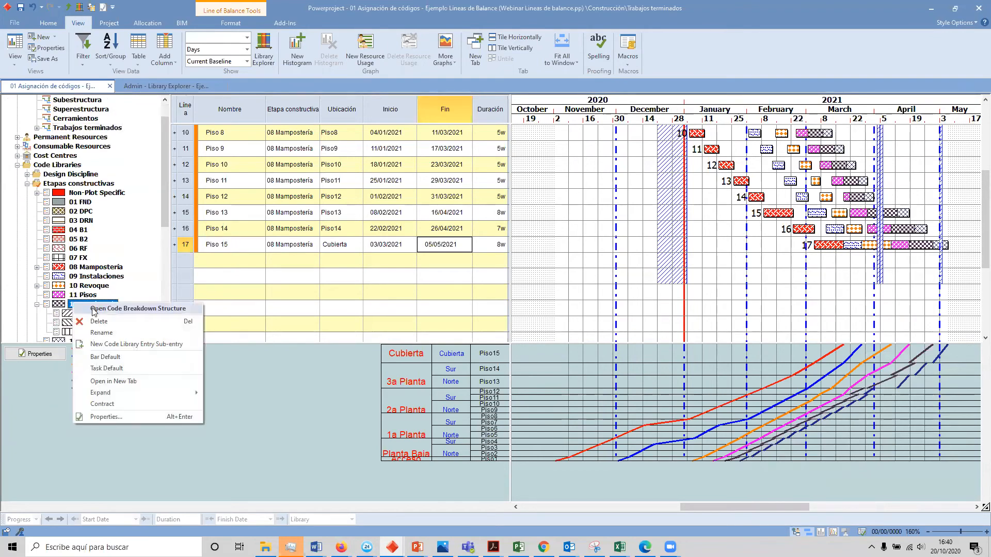
{"action": "left_click", "coordinate": [94, 309]}
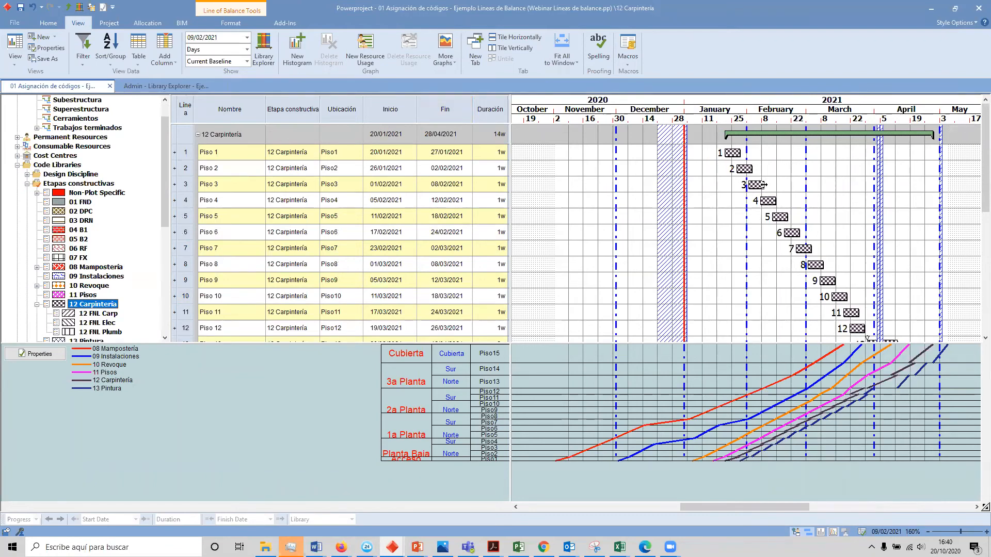
Step: Try Work Face Frequency forward from Piso 1 of 12 Carpintería with 1 workface and rescheduling, review the Piso dates, and undo it
{"action": "right_click", "coordinate": [735, 457]}
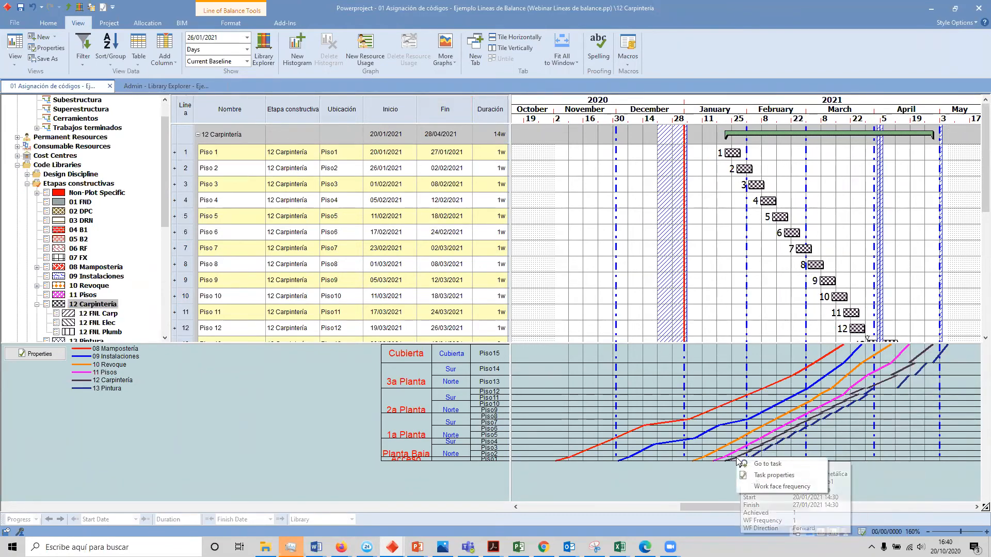
{"action": "left_click", "coordinate": [767, 485]}
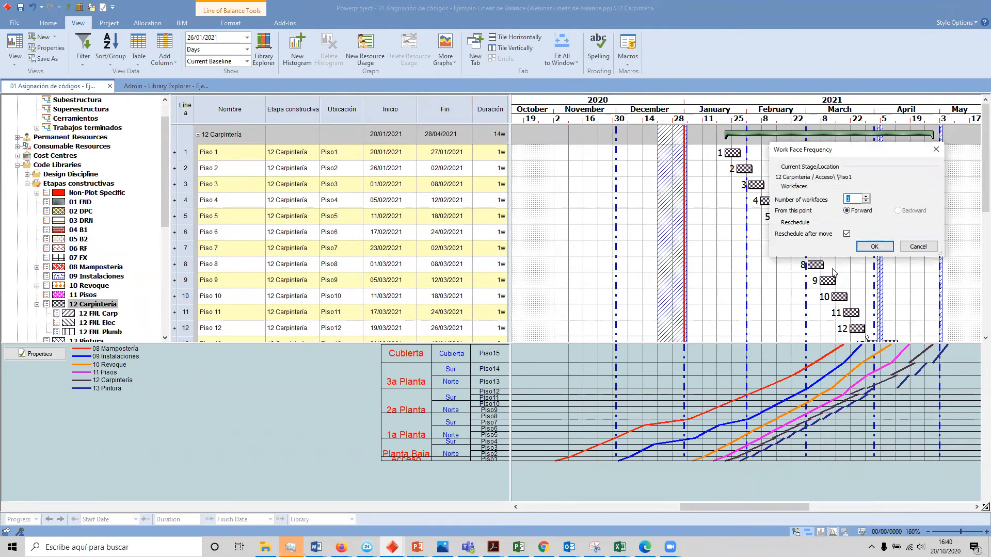
{"action": "left_click", "coordinate": [878, 246]}
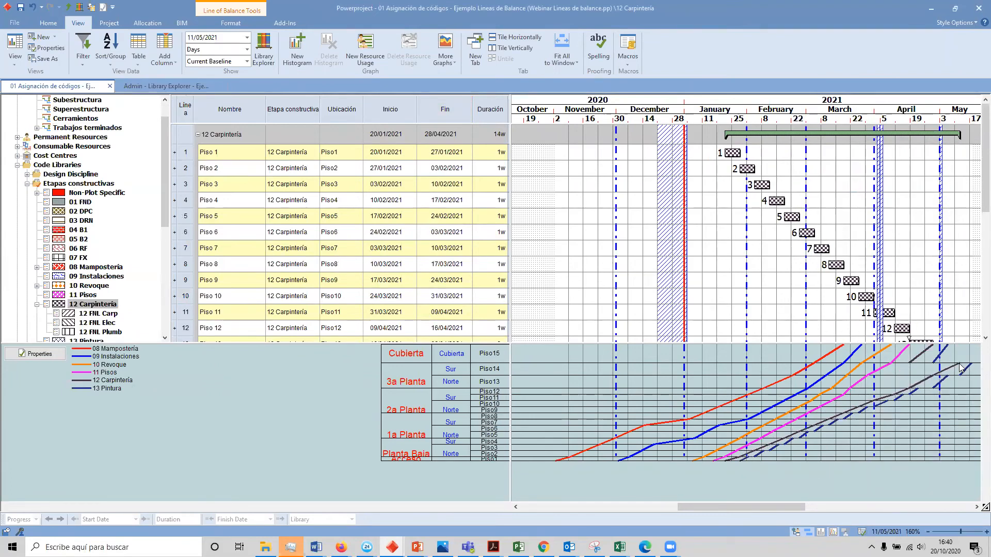
{"action": "scroll", "coordinate": [948, 304], "scroll_direction": "down", "scroll_amount": 2}
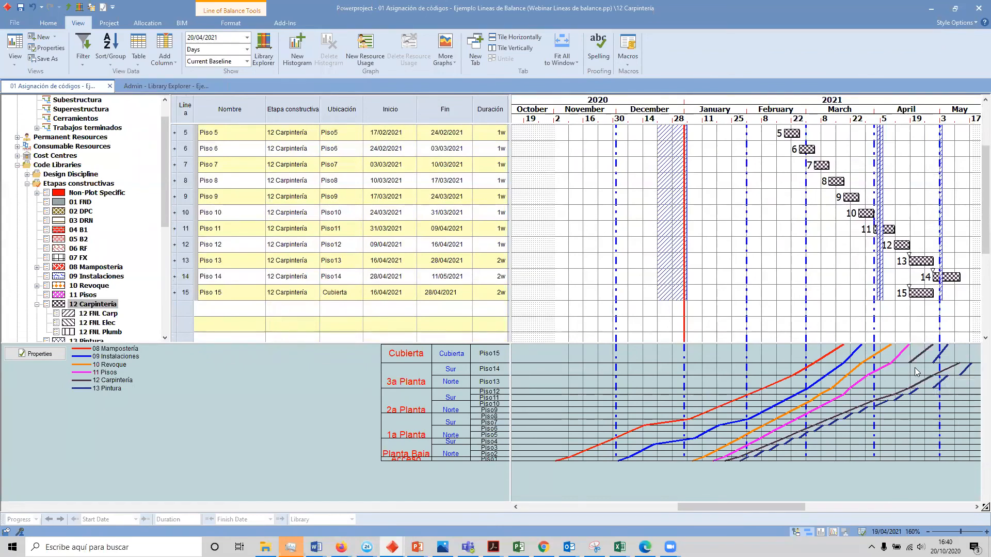
{"action": "key", "text": "ctrl+z"}
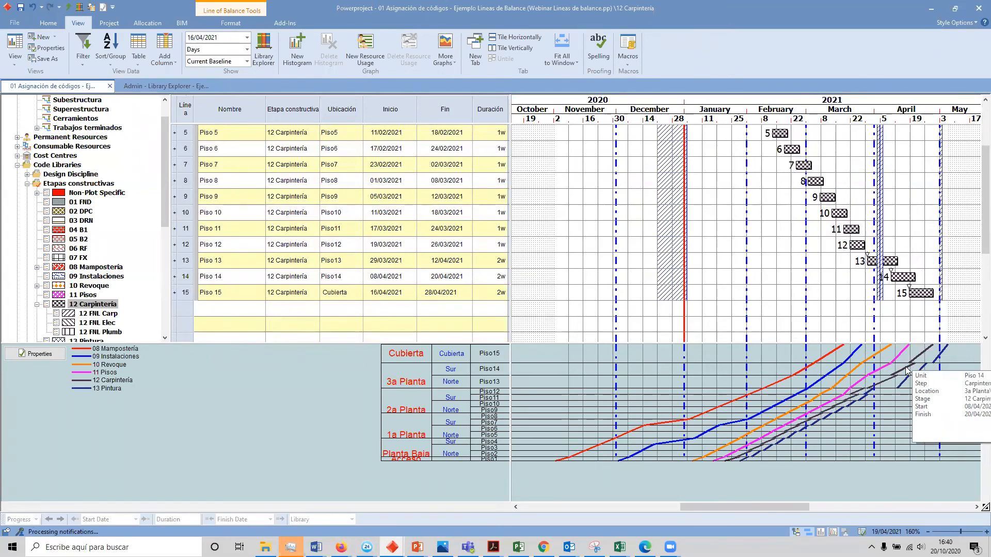
Step: Try to move the Piso 14 segment of 12 Carpintería later on the graph, starting 15/04/2021 and finishing 27/04/2021, and undo the move
{"action": "left_click_drag", "start_coordinate": [907, 366], "coordinate": [921, 372]}
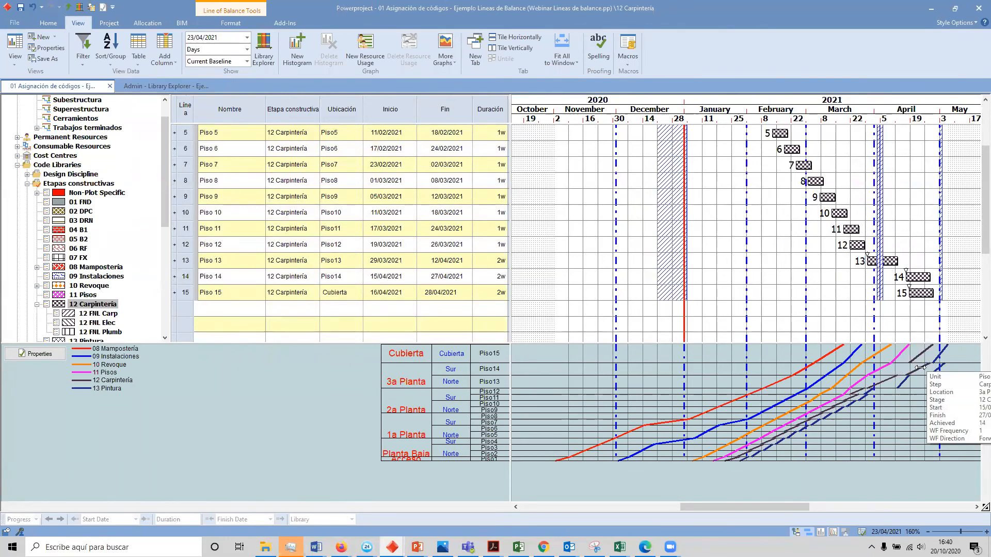
{"action": "right_click", "coordinate": [921, 372]}
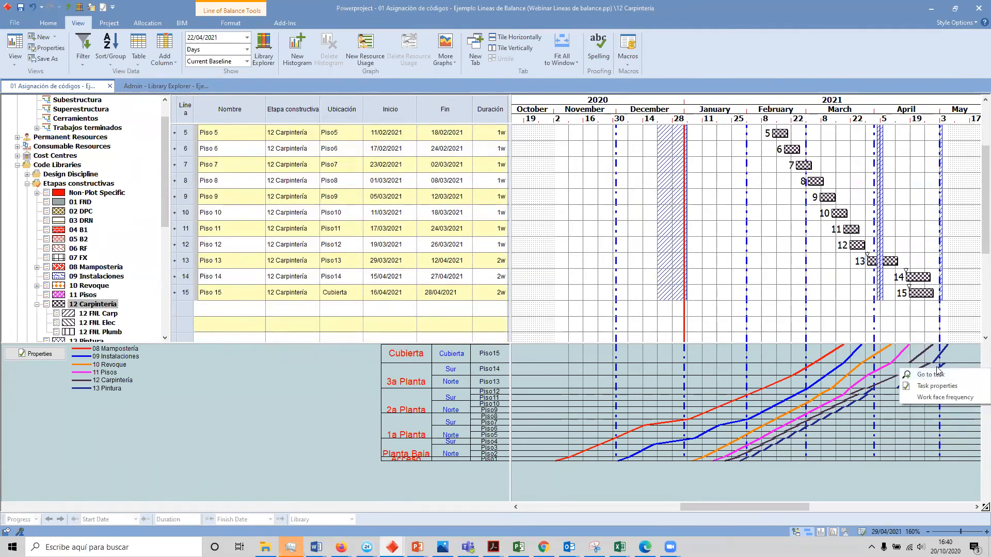
{"action": "left_click", "coordinate": [923, 314]}
{"action": "key", "text": "ctrl+z"}
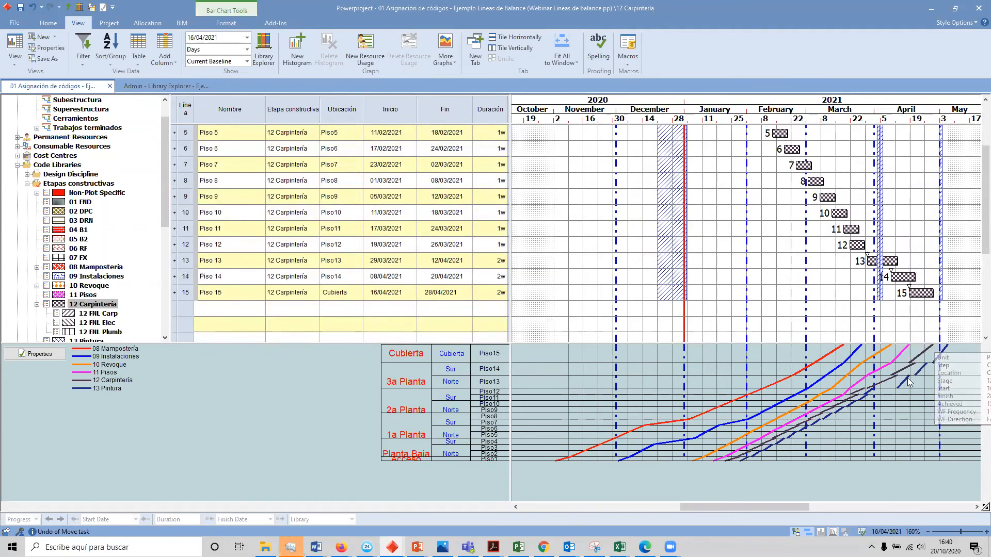
{"action": "left_click", "coordinate": [904, 369]}
{"action": "left_click_drag", "start_coordinate": [897, 369], "coordinate": [899, 373]}
{"action": "key", "text": "ctrl+z"}
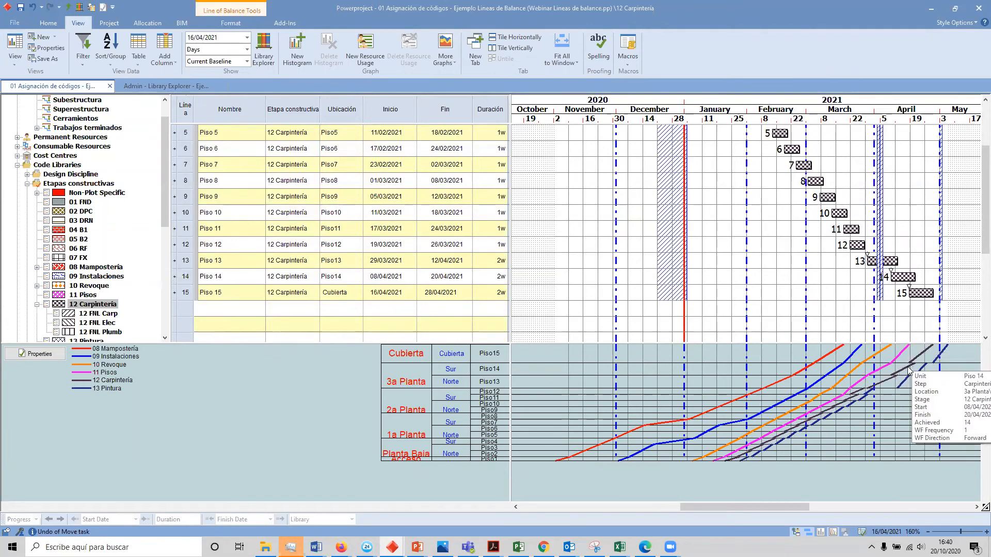
Step: Apply Work Face Frequency backward from Piso 14 of 12 Carpintería with 2 workfaces and rescheduling after the move, and review the Piso dates
{"action": "right_click", "coordinate": [907, 366]}
{"action": "left_click", "coordinate": [924, 395]}
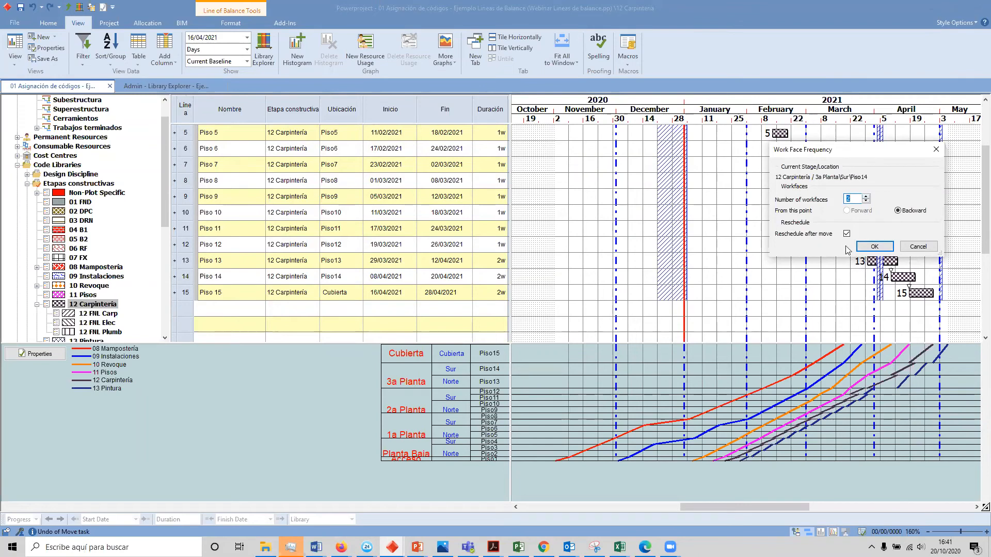
{"action": "left_click", "coordinate": [874, 247]}
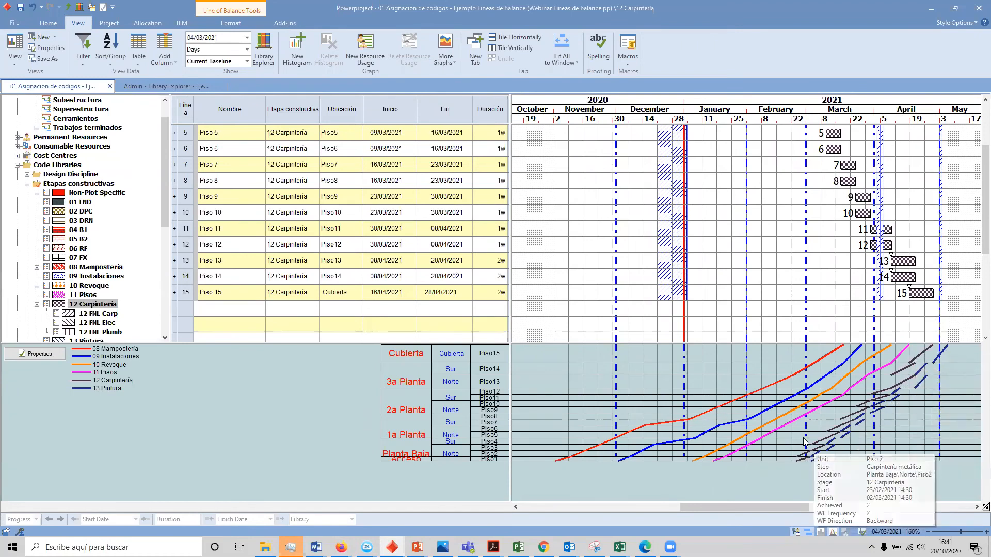
{"action": "scroll", "coordinate": [809, 218], "scroll_direction": "up", "scroll_amount": 2}
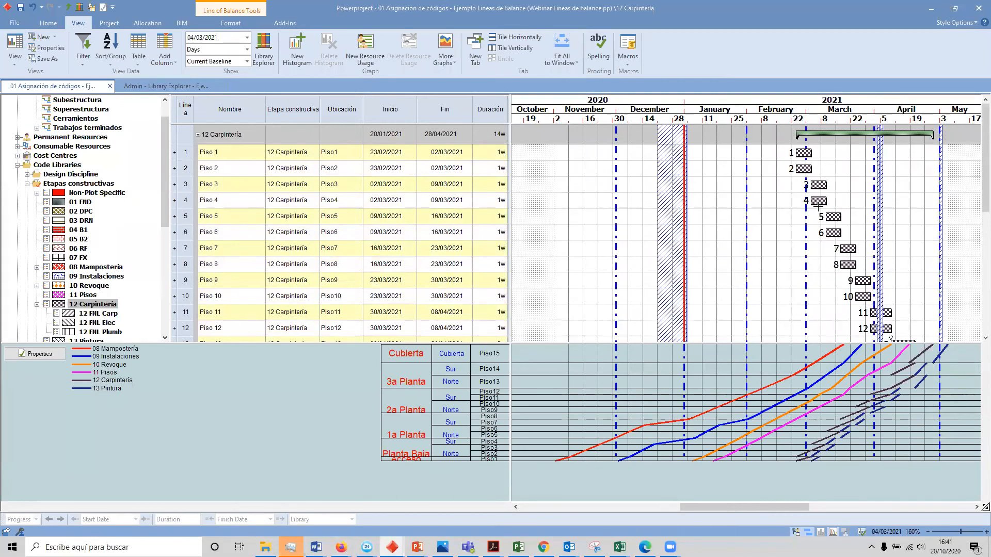
{"action": "scroll", "coordinate": [873, 235], "scroll_direction": "down", "scroll_amount": 1}
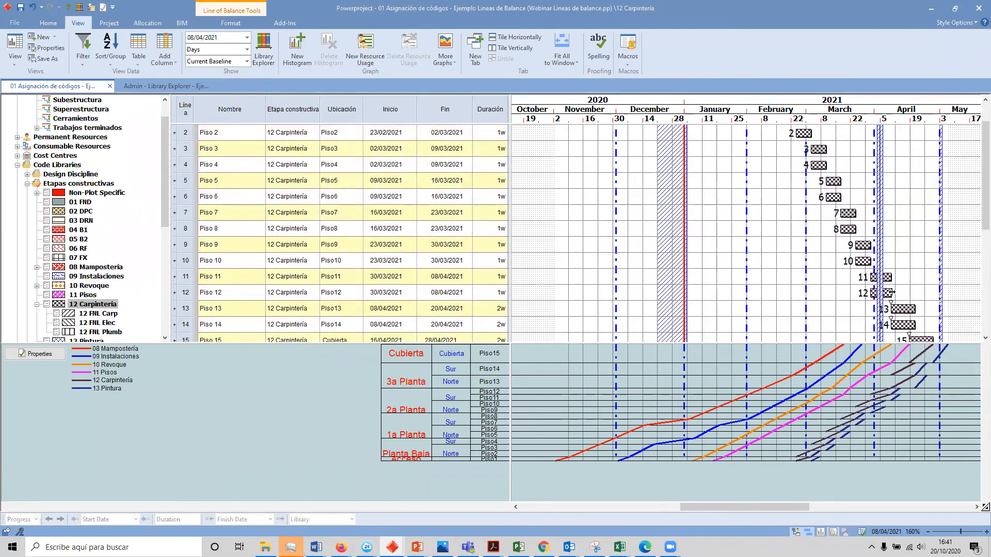
{"action": "scroll", "coordinate": [888, 293], "scroll_direction": "down", "scroll_amount": 1}
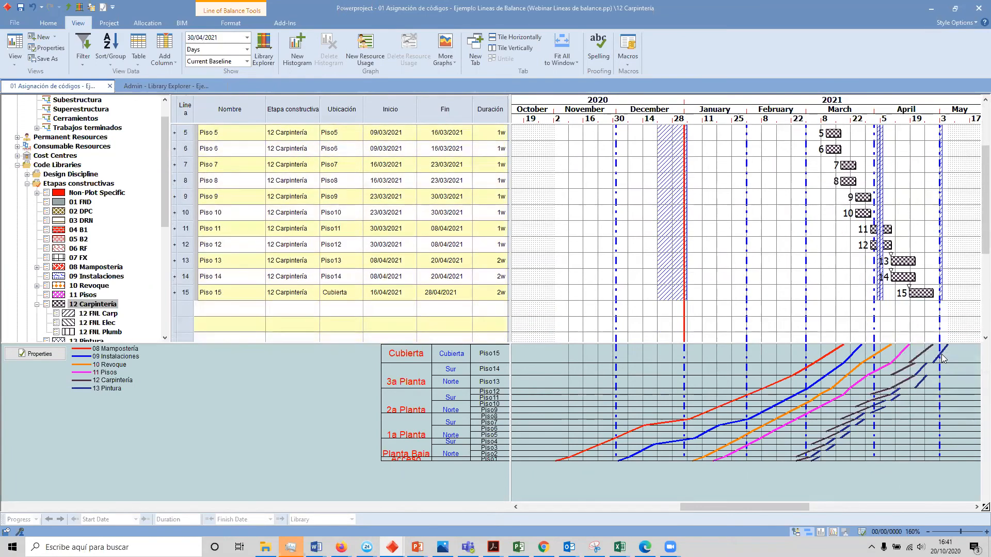
{"action": "scroll", "coordinate": [942, 358], "scroll_direction": "up", "scroll_amount": 2}
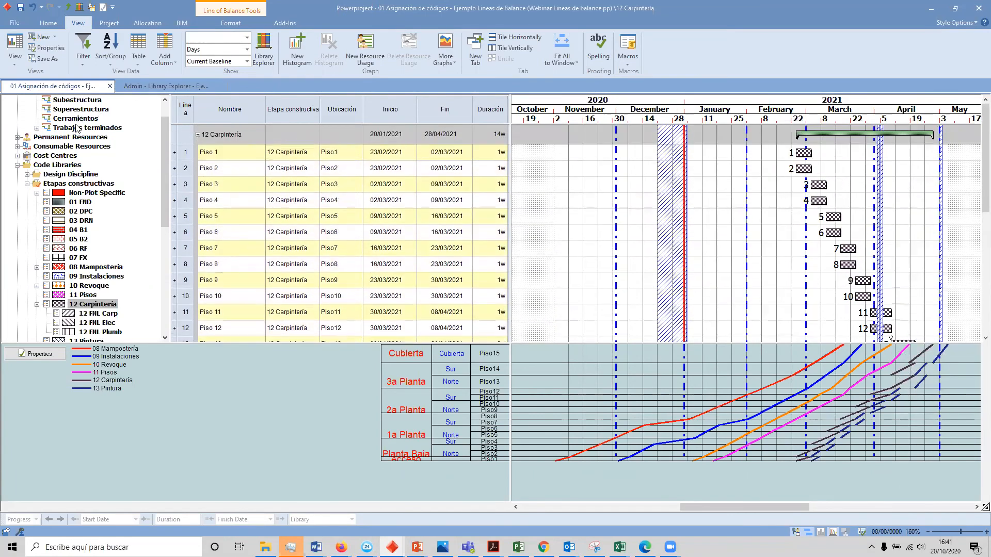
Step: Open Trabajos terminados under Construcción and review the stage bars of every Piso in Fase 1 and Fase 2
{"action": "scroll", "coordinate": [77, 129], "scroll_direction": "up", "scroll_amount": 1}
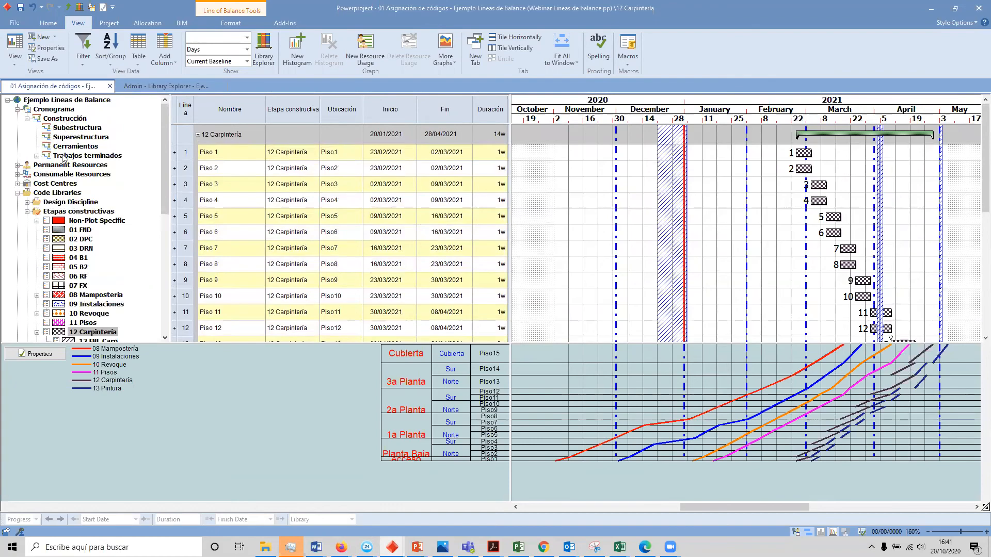
{"action": "double_click", "coordinate": [63, 156]}
{"action": "scroll", "coordinate": [798, 235], "scroll_direction": "up", "scroll_amount": 1}
{"action": "scroll", "coordinate": [792, 185], "scroll_direction": "down", "scroll_amount": 4}
{"action": "scroll", "coordinate": [765, 267], "scroll_direction": "down", "scroll_amount": 1}
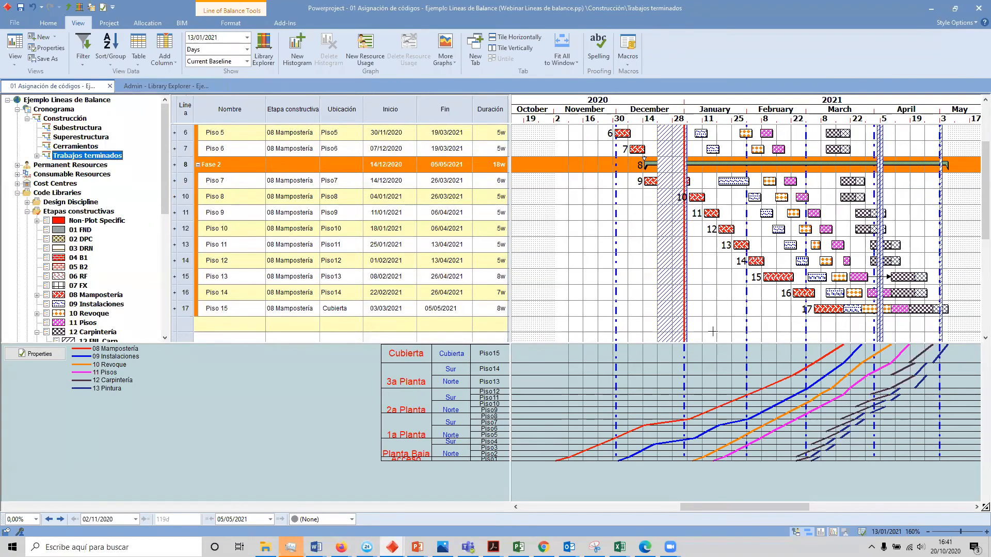
{"action": "scroll", "coordinate": [712, 331], "scroll_direction": "up", "scroll_amount": 5}
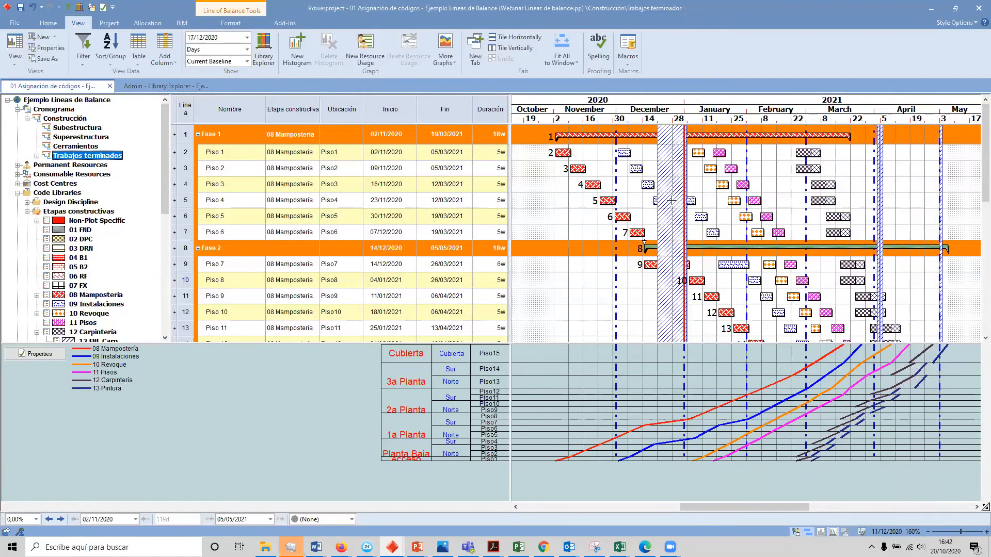
{"action": "scroll", "coordinate": [671, 203], "scroll_direction": "down", "scroll_amount": 2}
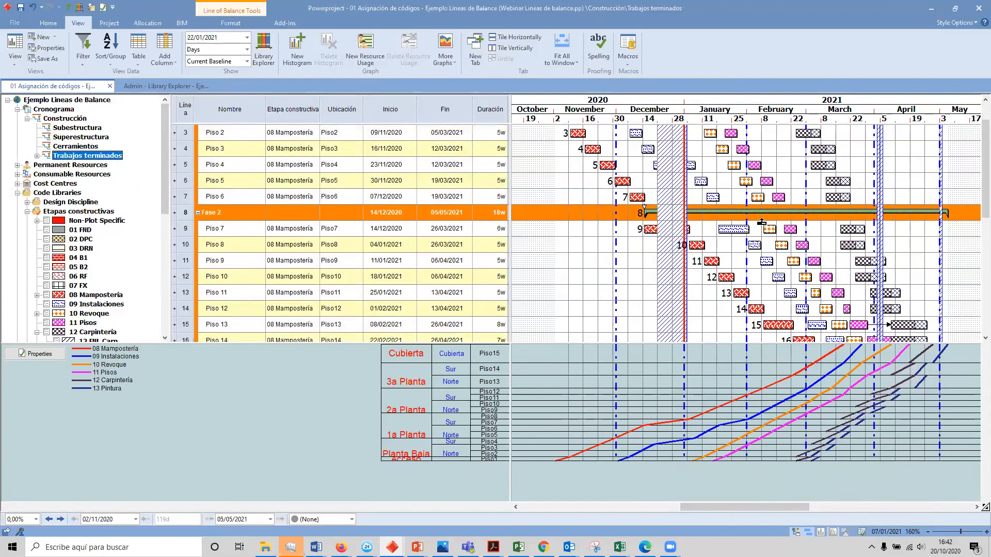
Step: Expand Piso 1 in Fase 1 to inspect its individual stage tasks, and collapse it again
{"action": "mouse_move", "coordinate": [722, 458]}
{"action": "scroll", "coordinate": [716, 292], "scroll_direction": "down", "scroll_amount": 2}
{"action": "scroll", "coordinate": [717, 291], "scroll_direction": "up", "scroll_amount": 3}
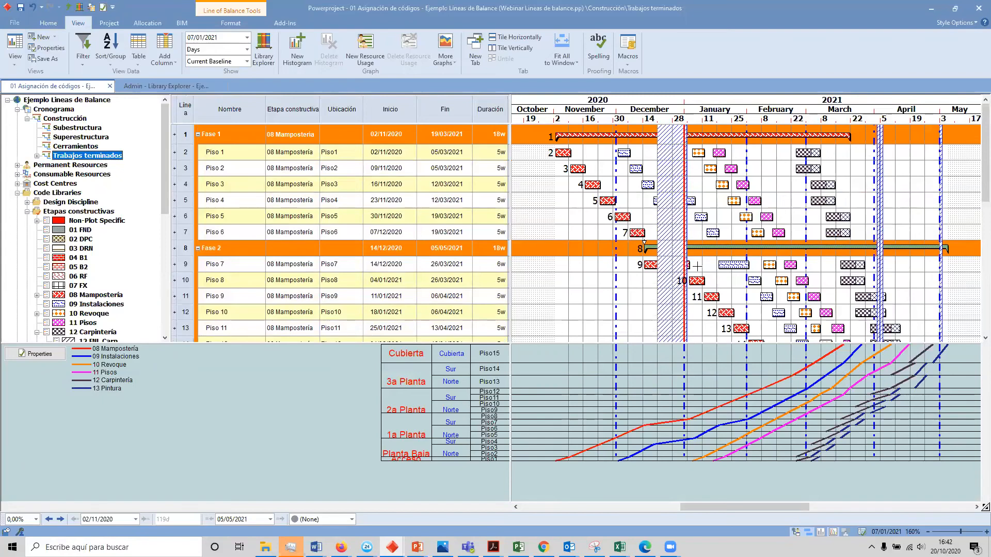
{"action": "left_click", "coordinate": [174, 153]}
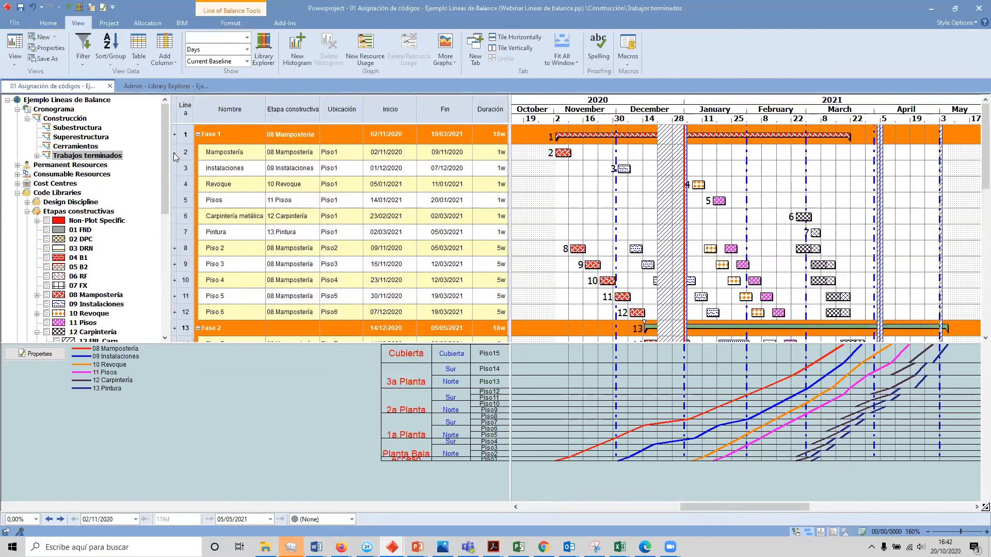
{"action": "left_click", "coordinate": [175, 152]}
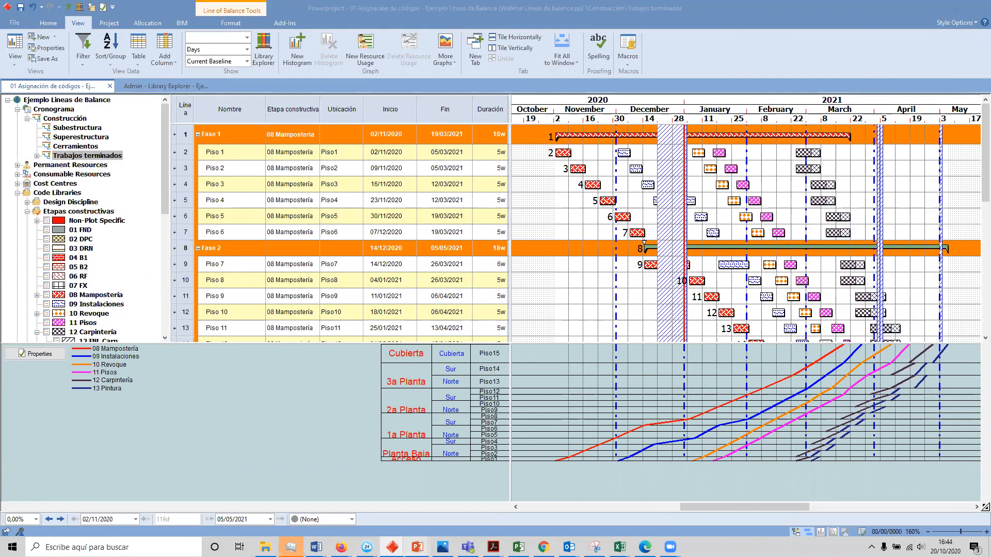
Step: Switch to the PowerPoint slide show and display the Lineas de Balance slide
{"action": "mouse_move", "coordinate": [451, 534]}
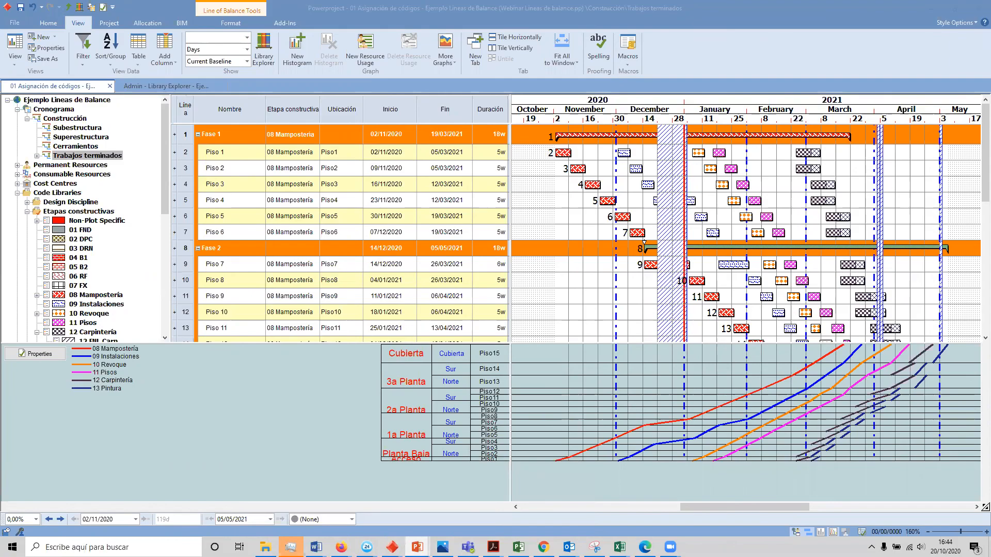
{"action": "left_click", "coordinate": [446, 143]}
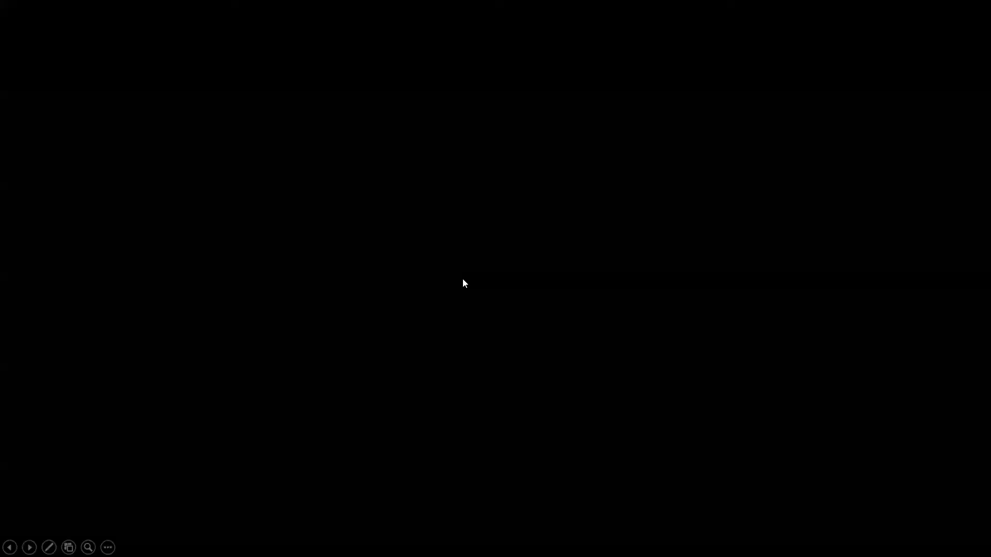
{"action": "left_click", "coordinate": [448, 369]}
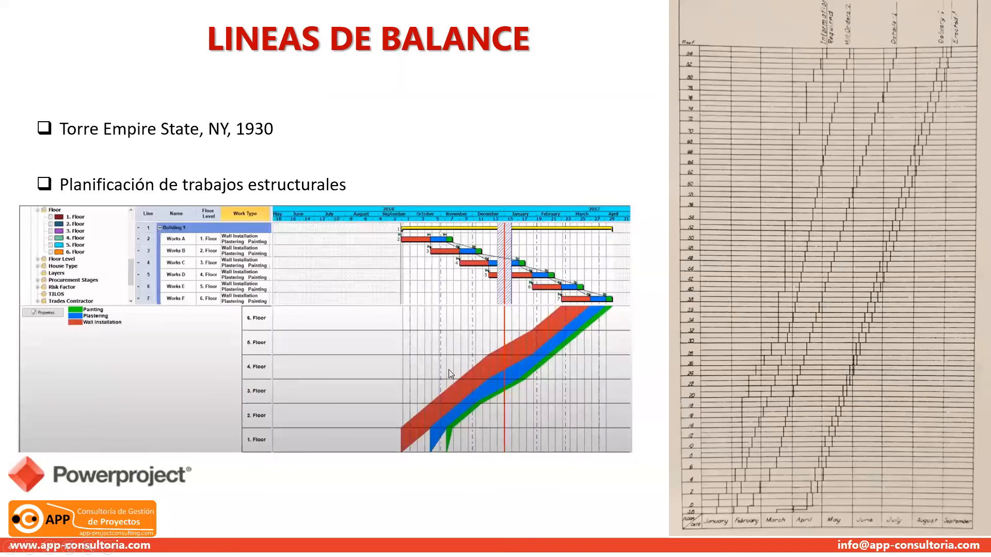